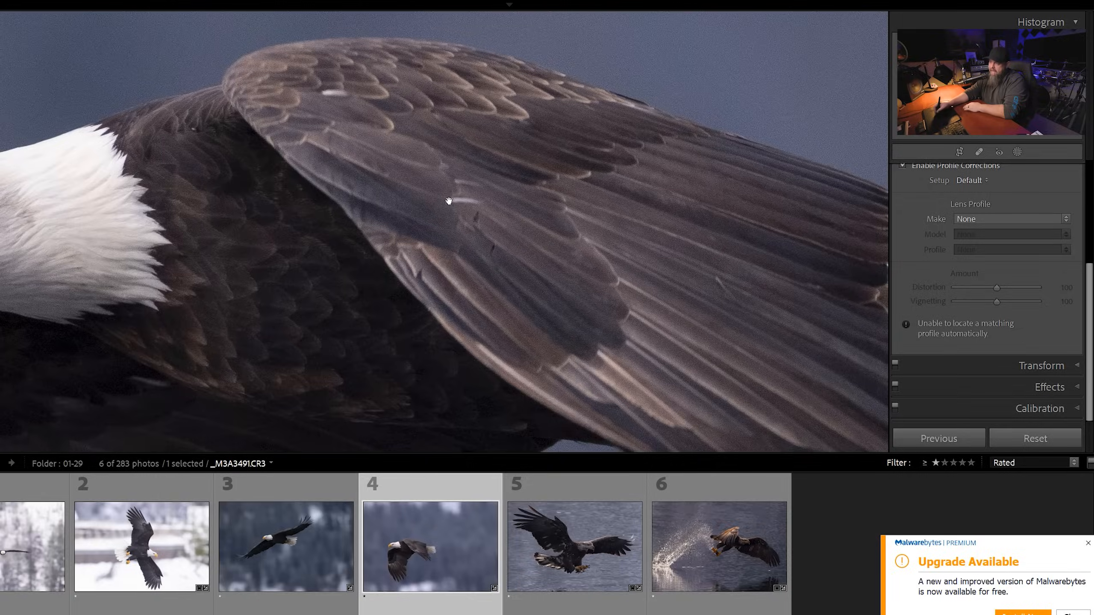
- Crop the flying eagle photo tightly around the bird, removing most of the empty background above and behind it
click(447, 212)
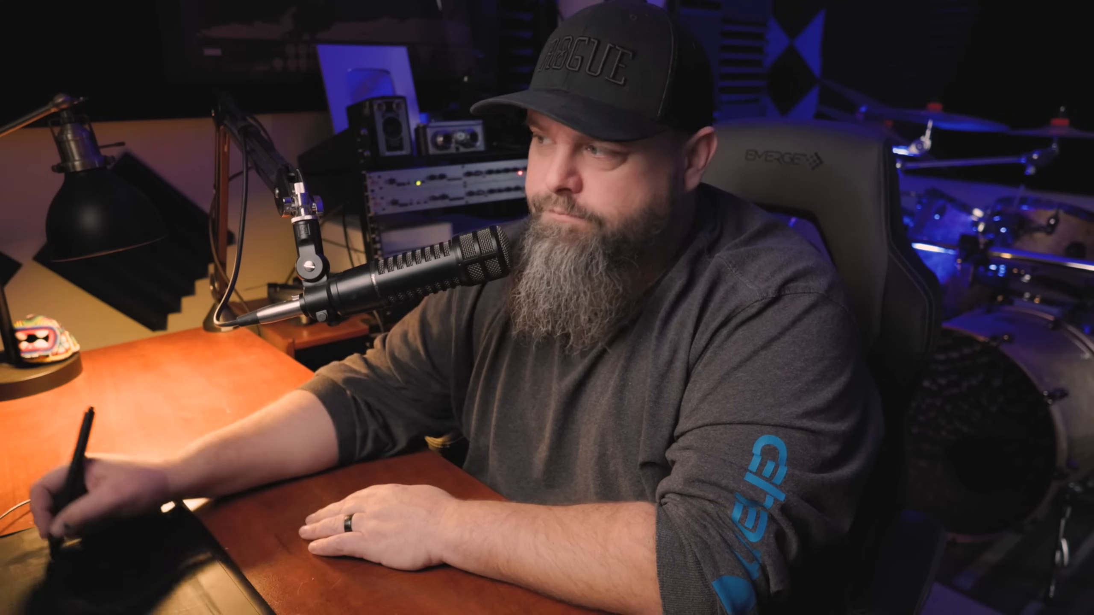
key(r)
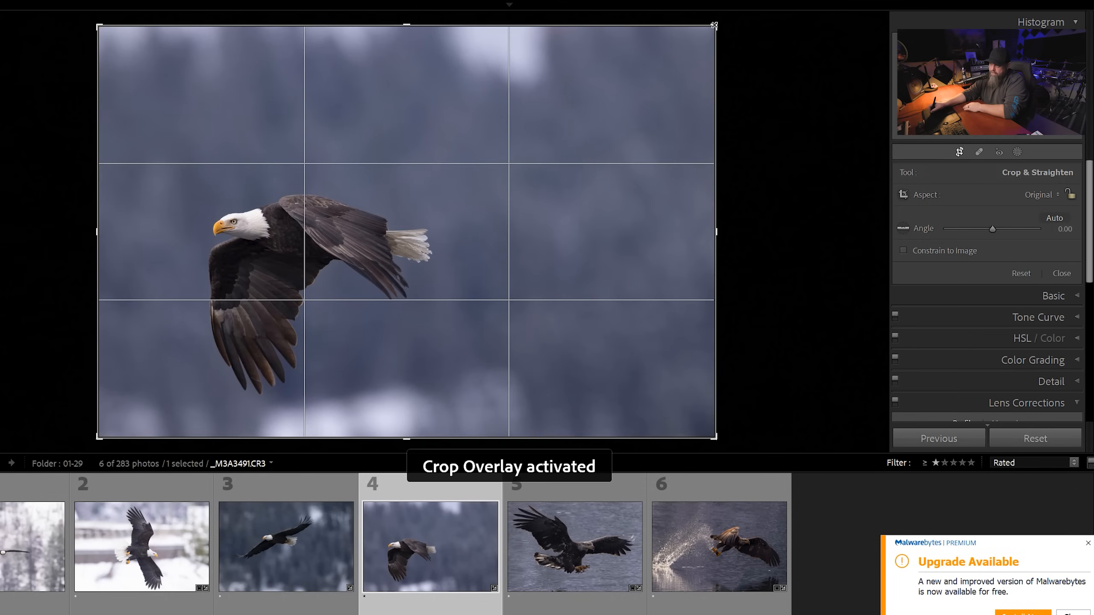
drag(723, 34, 612, 72)
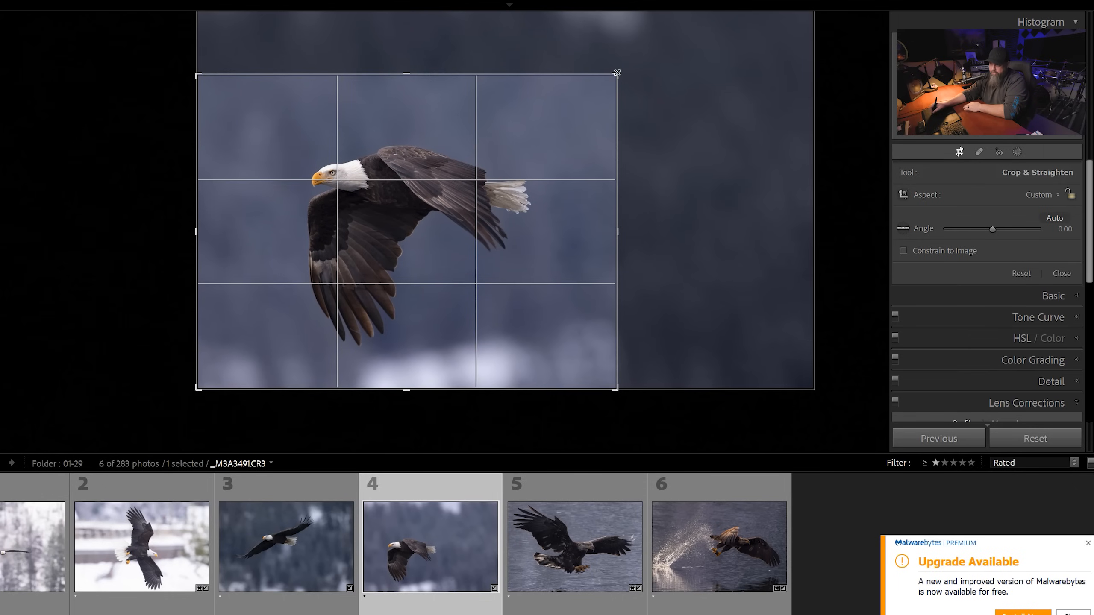
drag(407, 395, 407, 385)
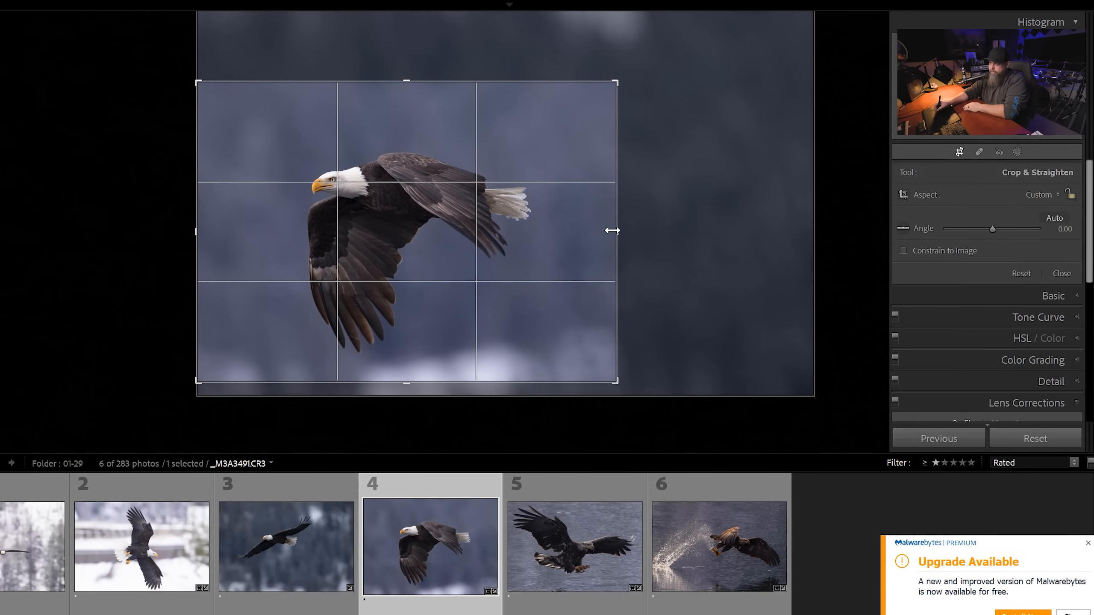
drag(616, 231, 602, 232)
drag(599, 80, 602, 103)
key(r)
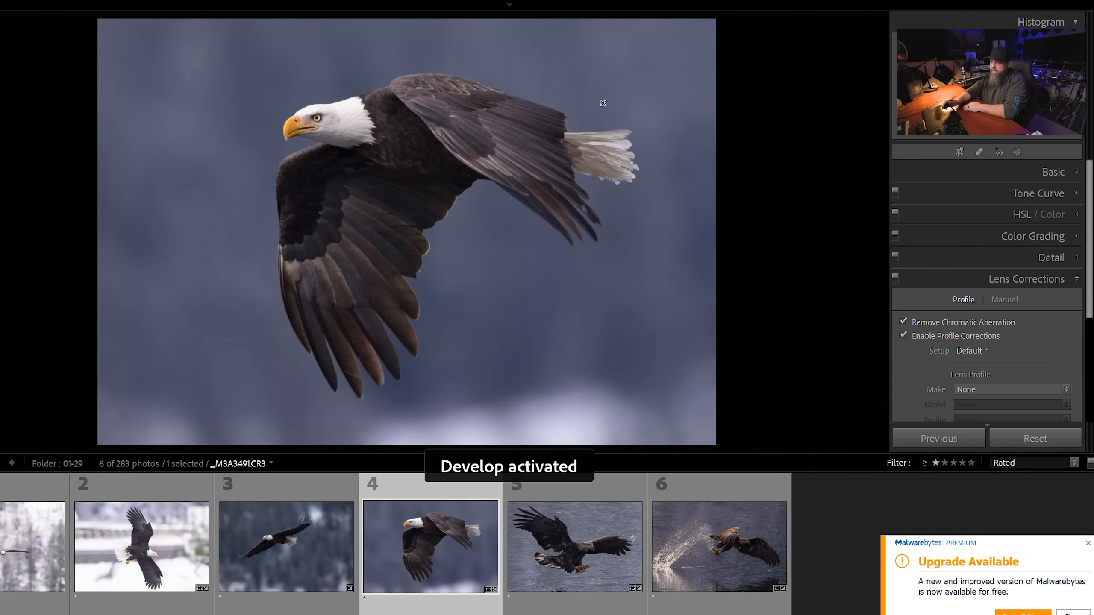
- Refine the crop so the frame sits slightly tighter around the eagle's wings and tail
click(956, 151)
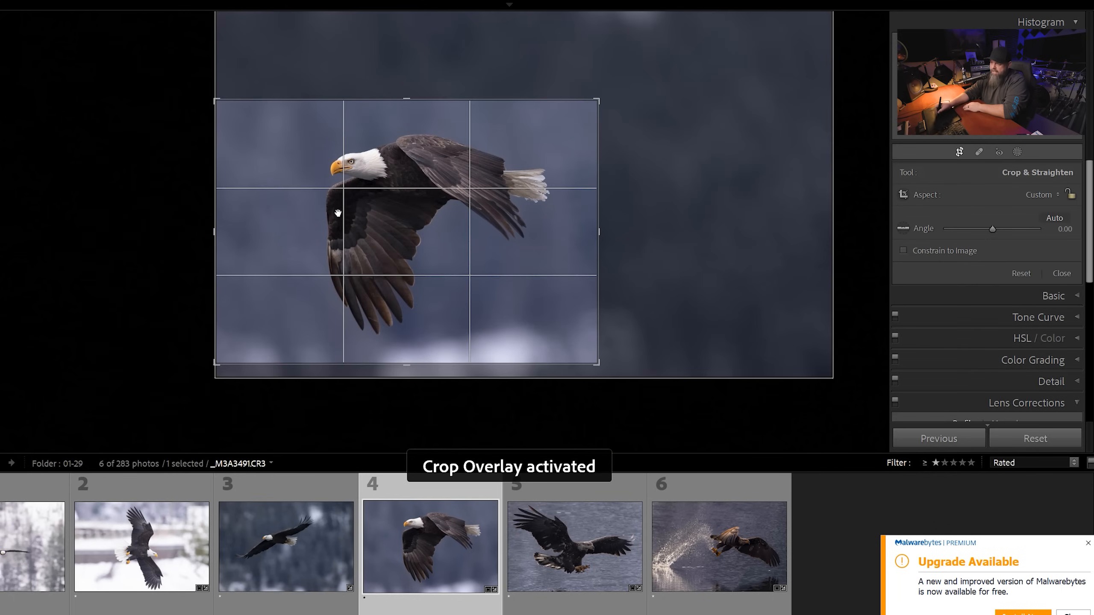
drag(598, 362, 595, 360)
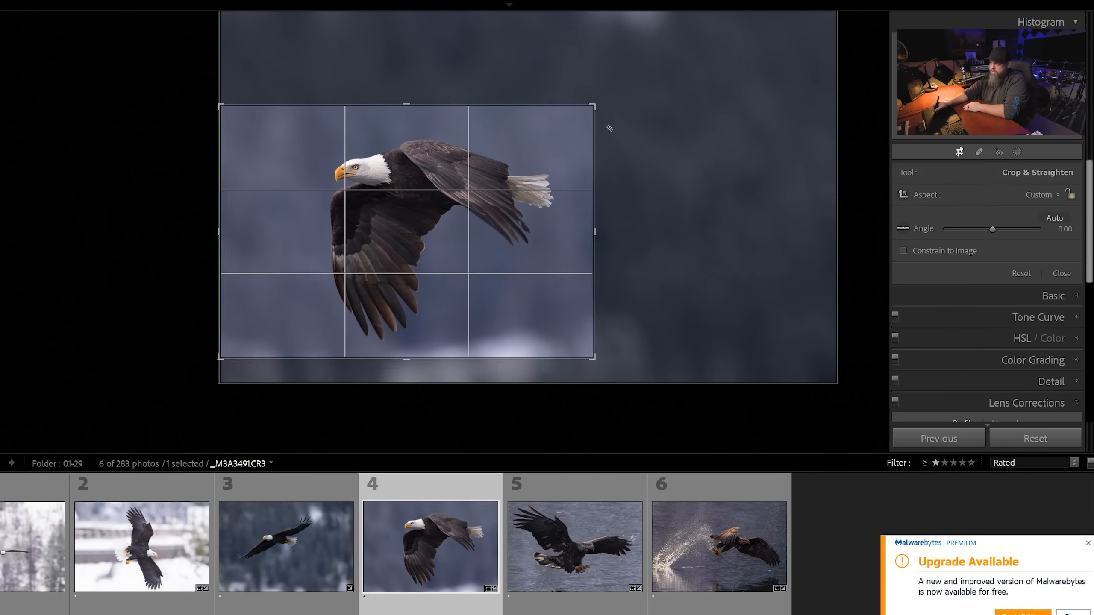
key(r)
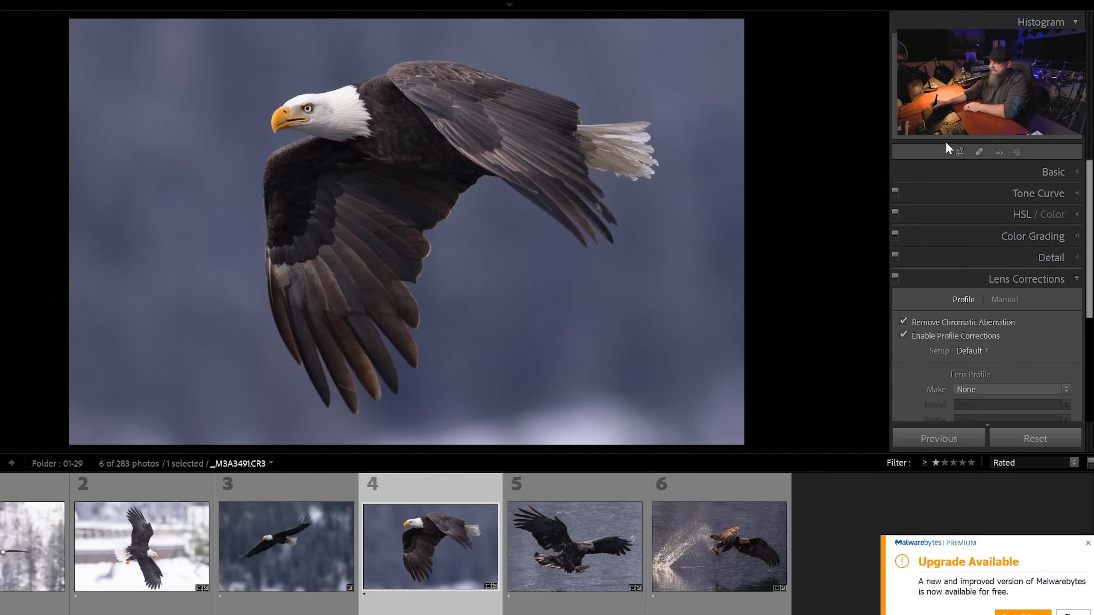
click(959, 151)
drag(597, 111, 587, 113)
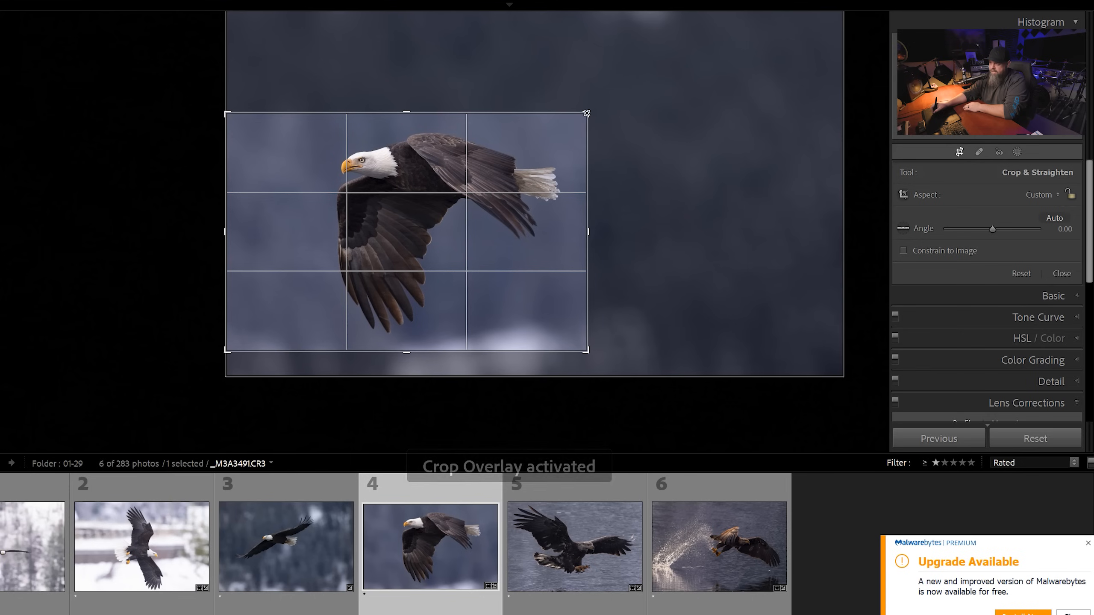
key(Return)
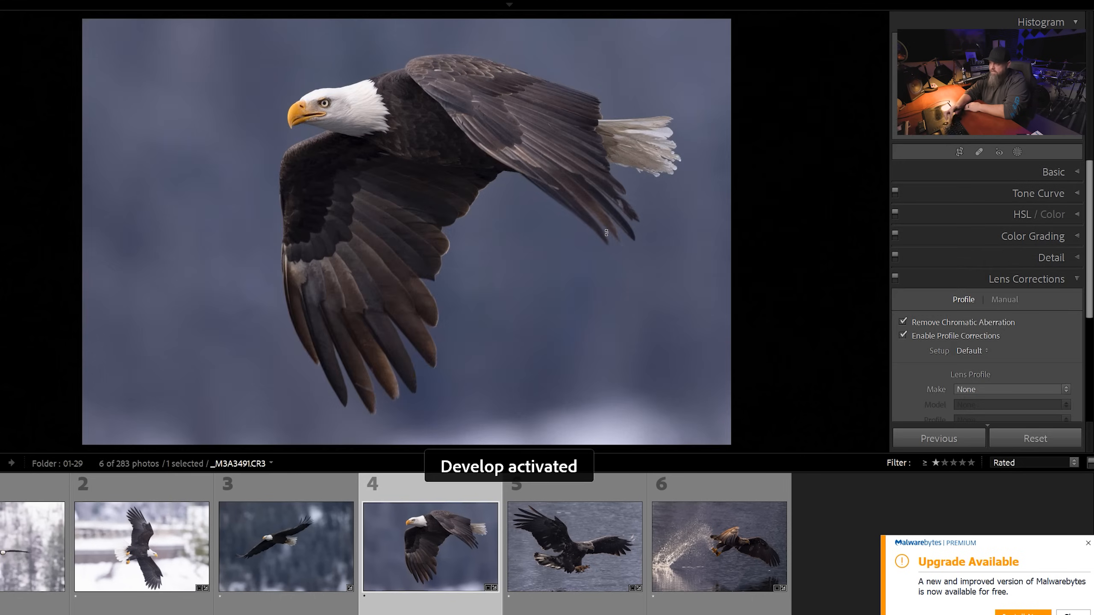
click(956, 149)
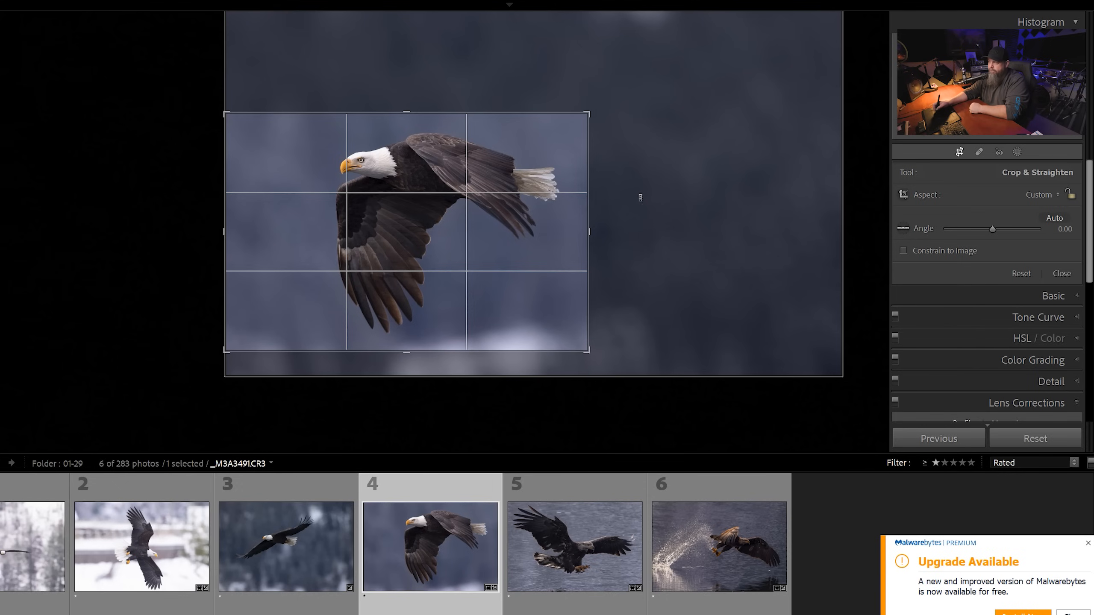
key(d)
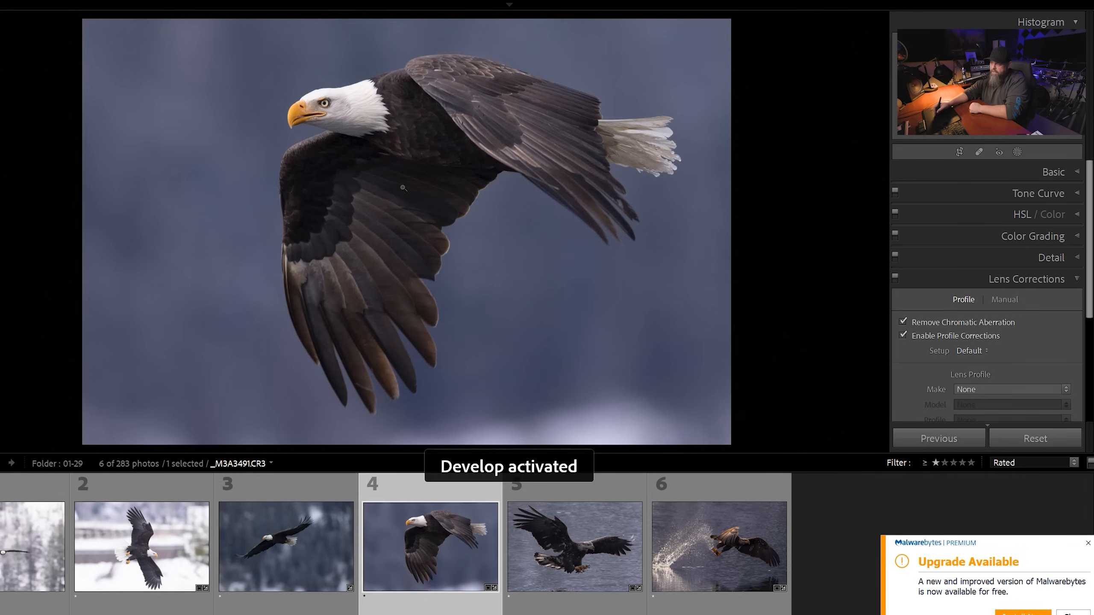
- Zoom in on the eagle's head and lower the photo's Exposure to -0.49
click(967, 258)
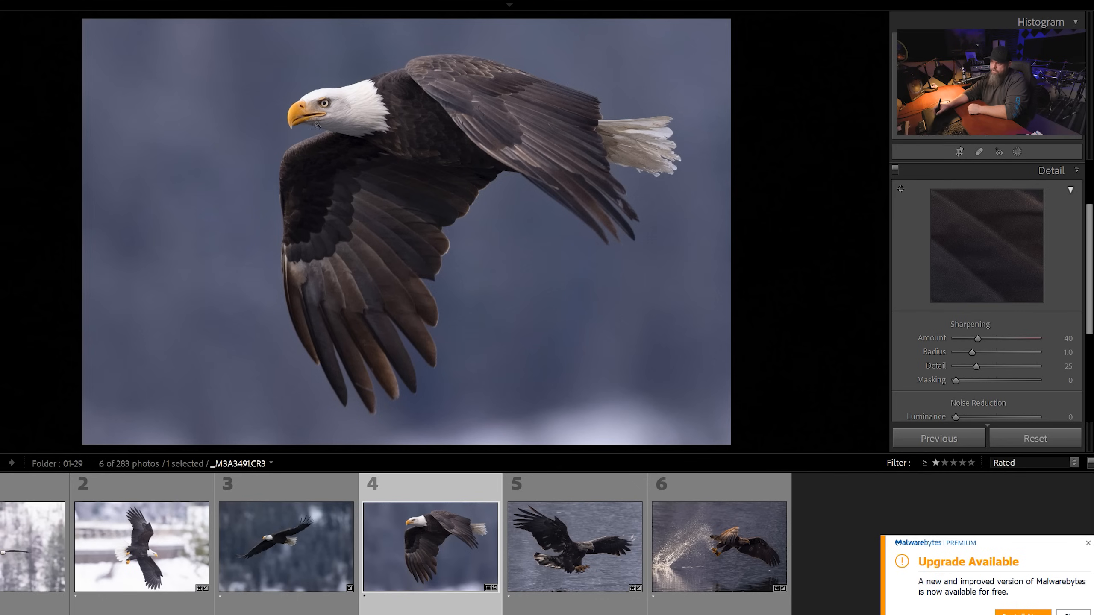
drag(317, 125, 449, 276)
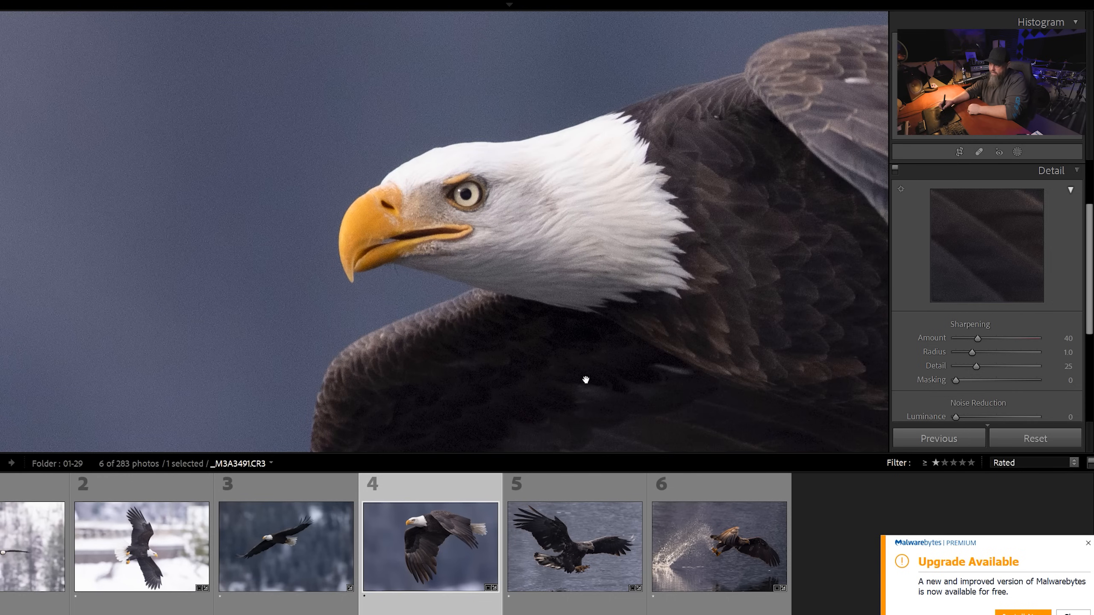
scroll(1008, 178, up, 3)
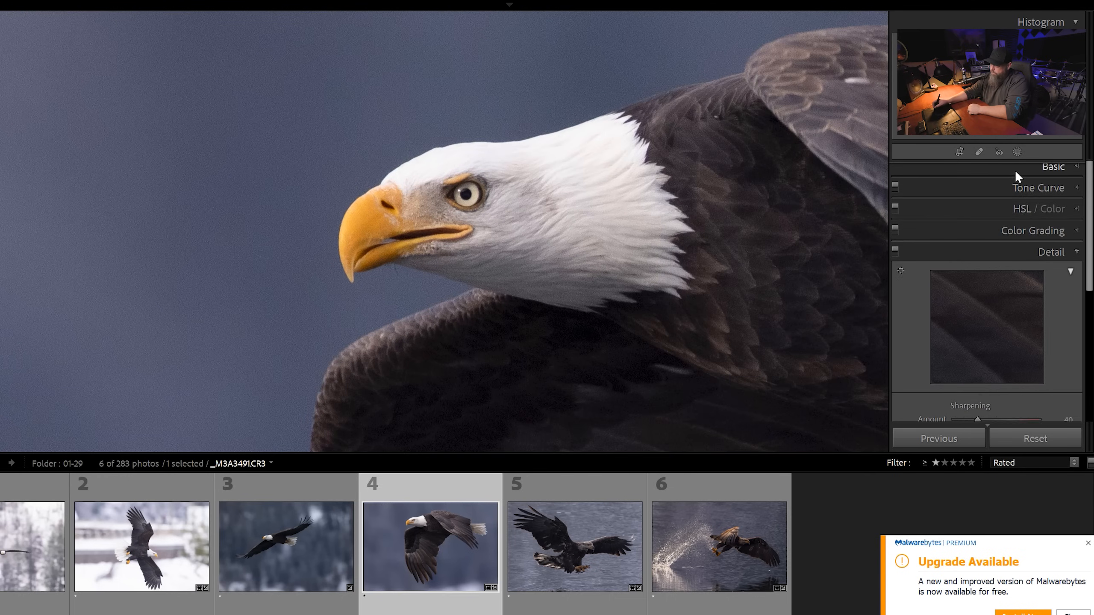
click(1015, 168)
drag(995, 311, 992, 311)
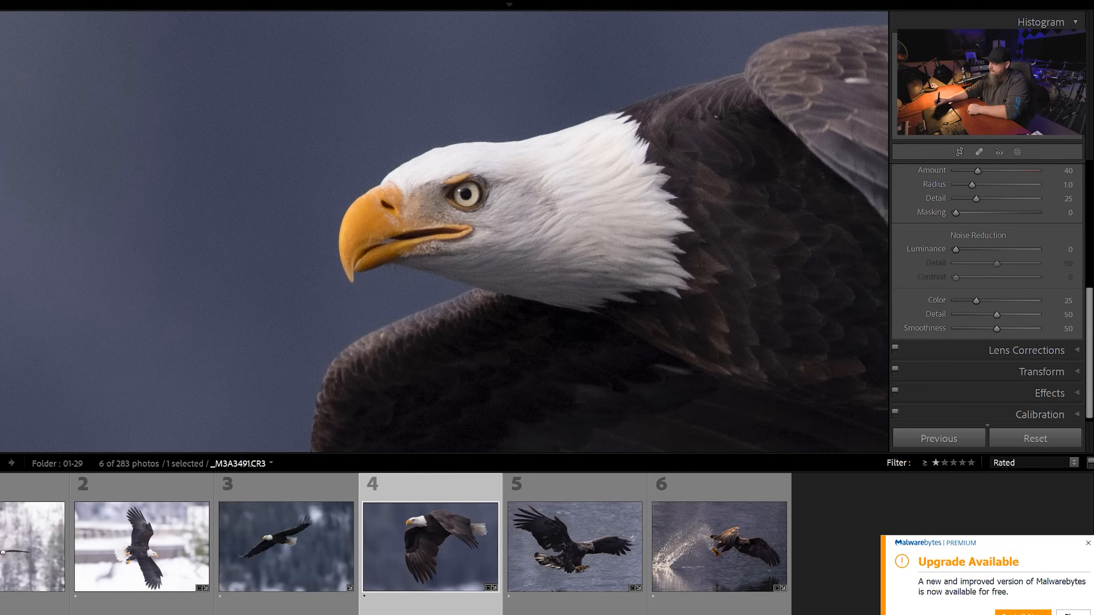
- Try a sharpening Masking value of 67 with the mask preview and reset it to 0
scroll(986, 280, up, 2)
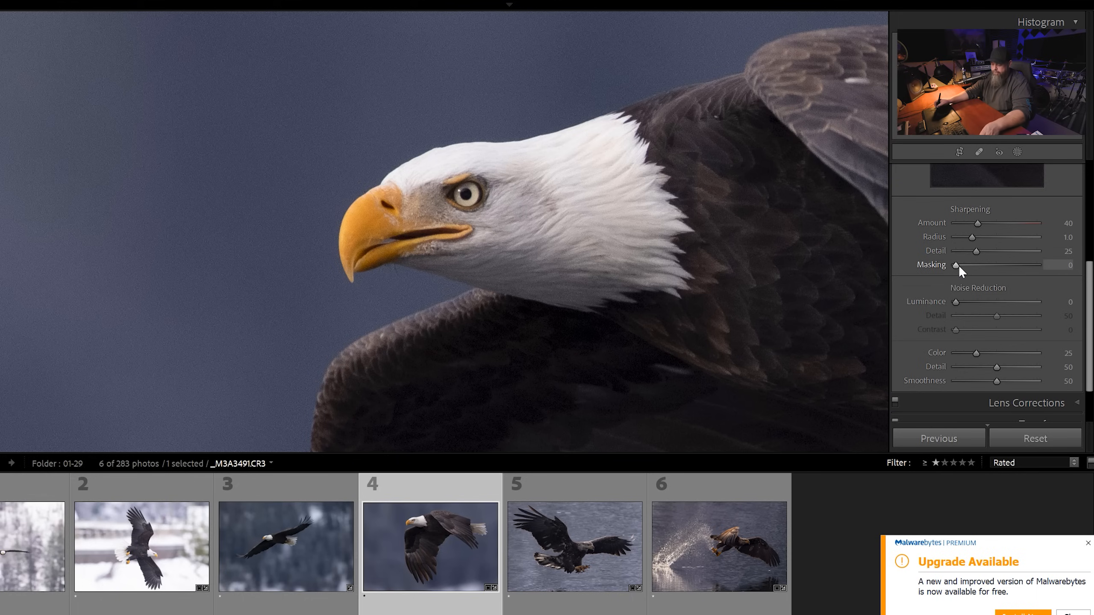
key(alt)
drag(955, 266, 1009, 264)
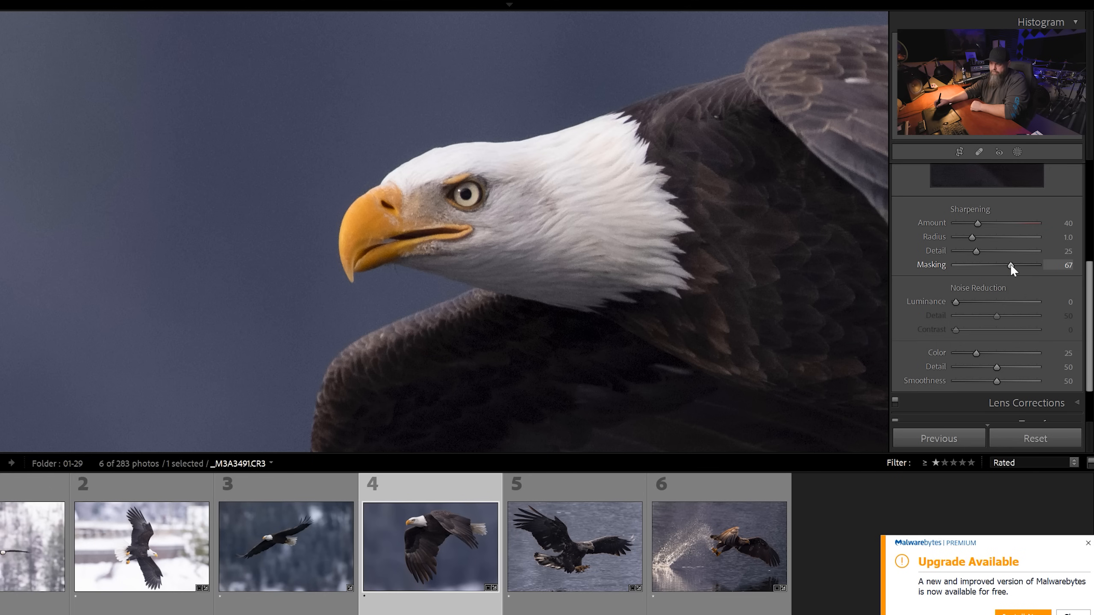
drag(1011, 265, 944, 265)
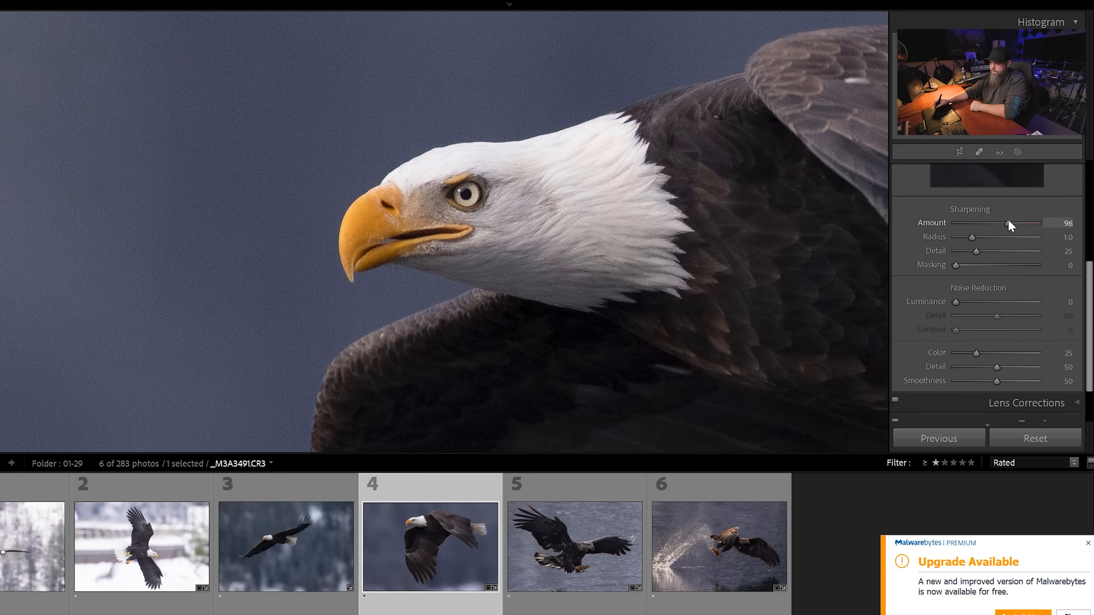
- Sharpen the eagle with Detail 100, Masking 57 and a moderately raised Amount, comparing the result with and without masking
drag(1008, 220, 1050, 250)
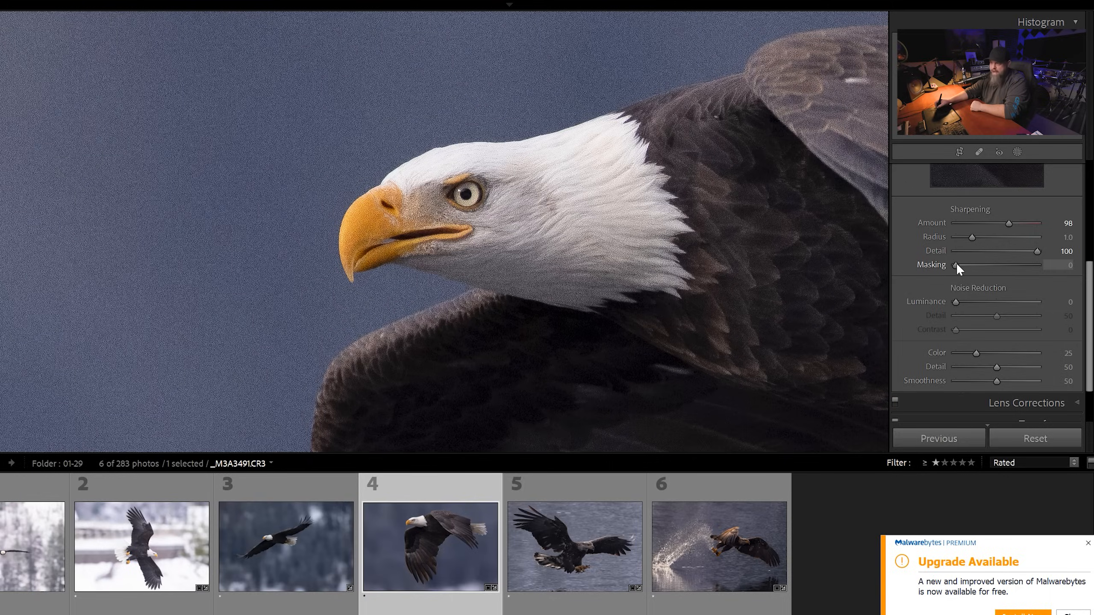
drag(957, 265, 1016, 264)
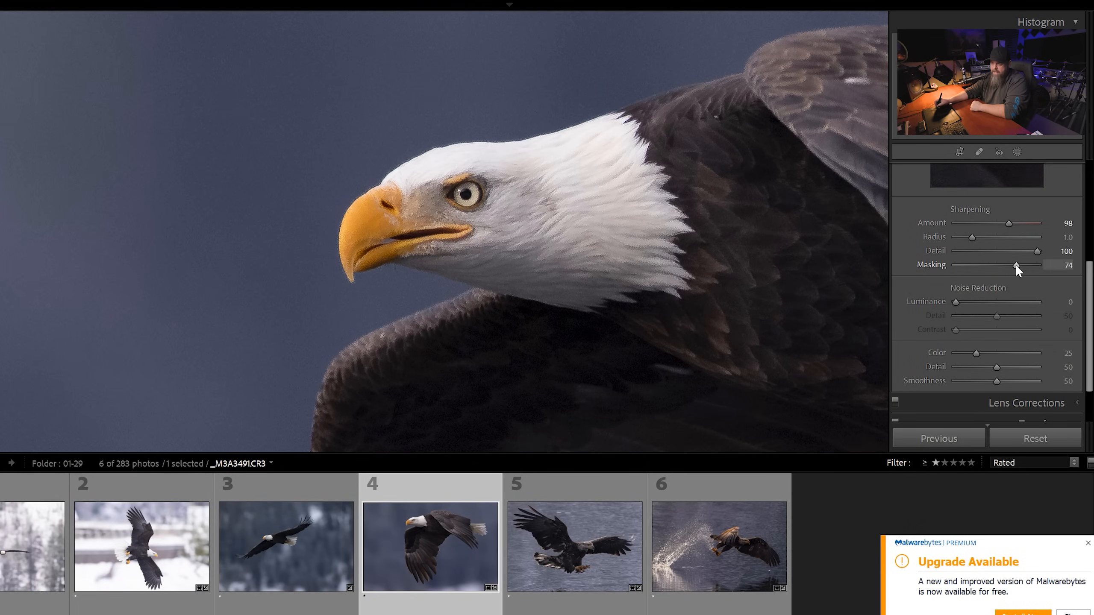
double_click(947, 265)
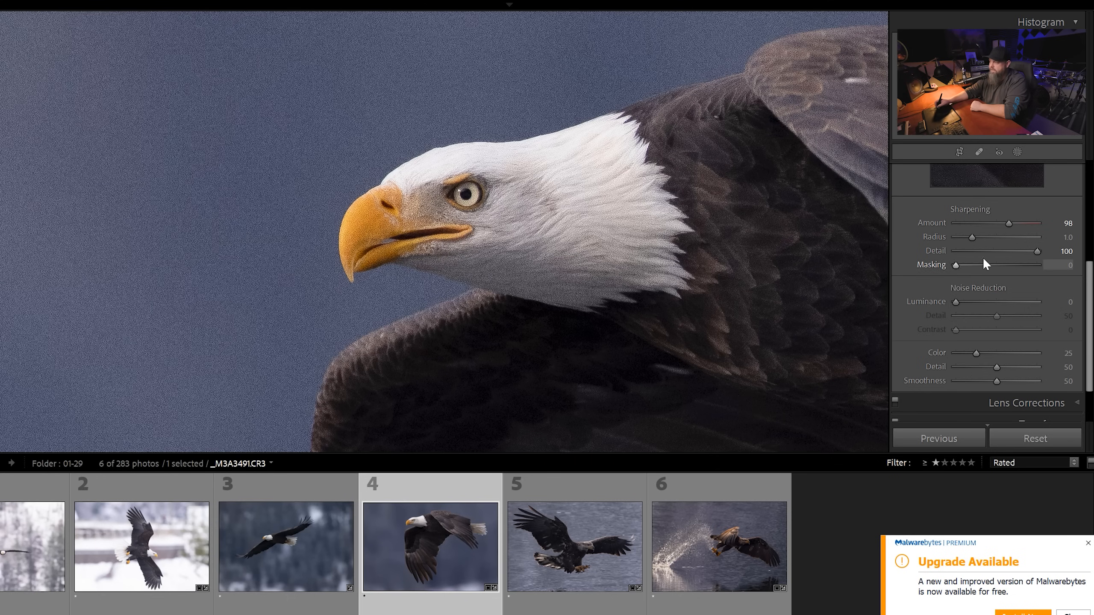
drag(955, 264, 1003, 264)
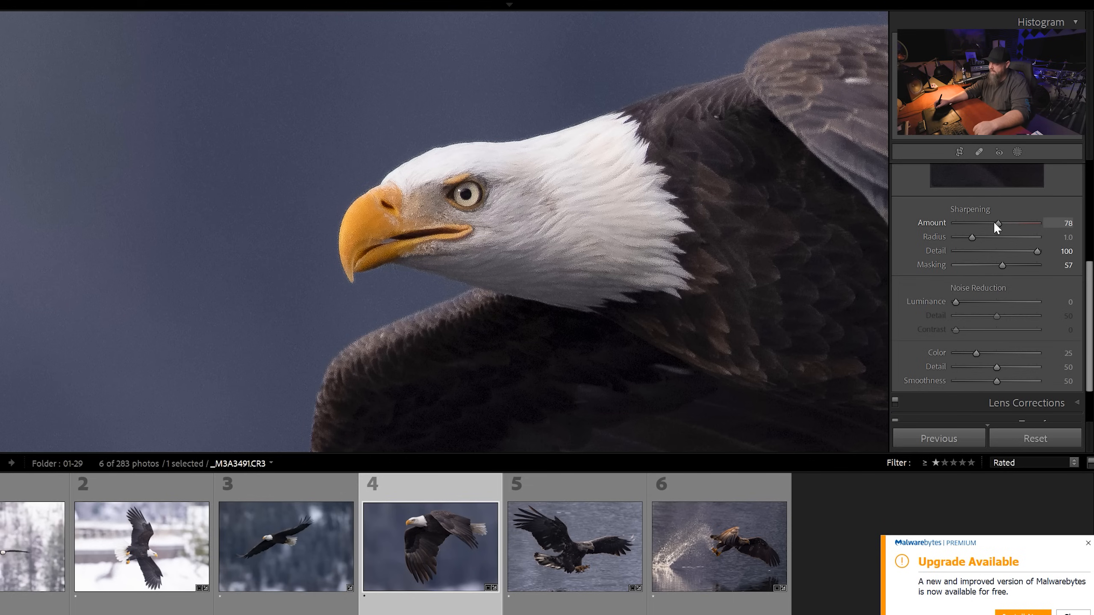
drag(988, 223, 985, 222)
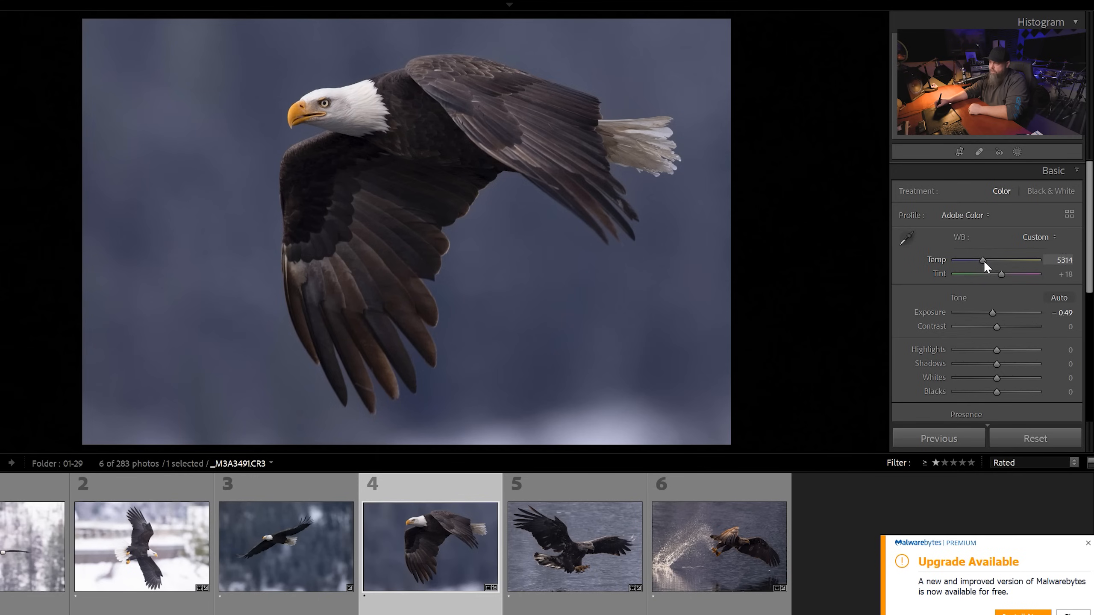
- Cool the white balance to Temp 4686 and Tint +20, and soften the photo with Texture -15 and Clarity -19
drag(983, 259, 1003, 275)
drag(976, 257, 979, 258)
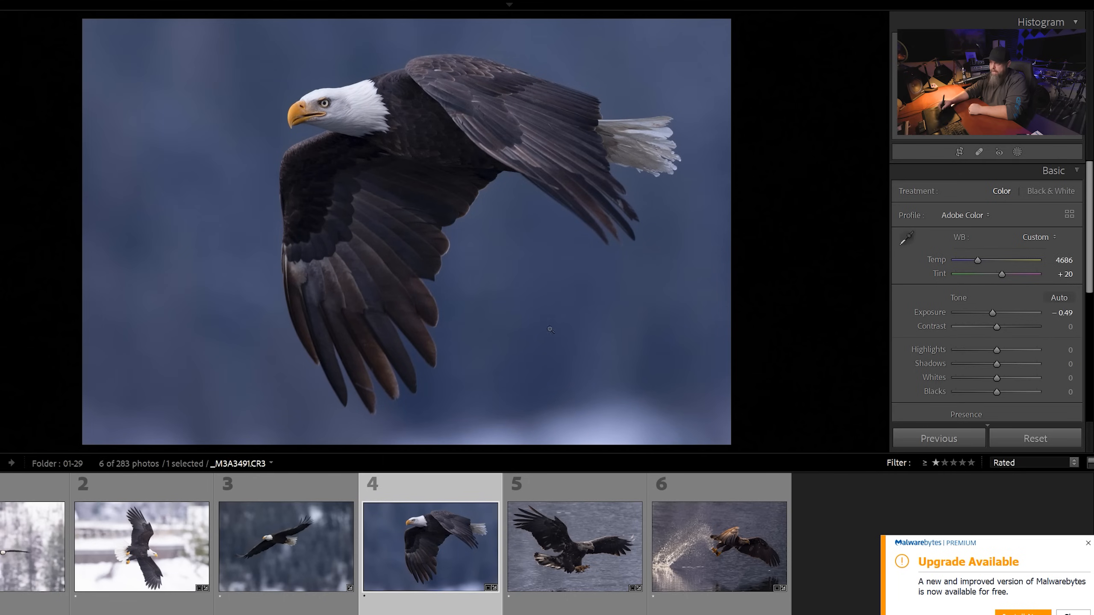
drag(1088, 288, 1082, 342)
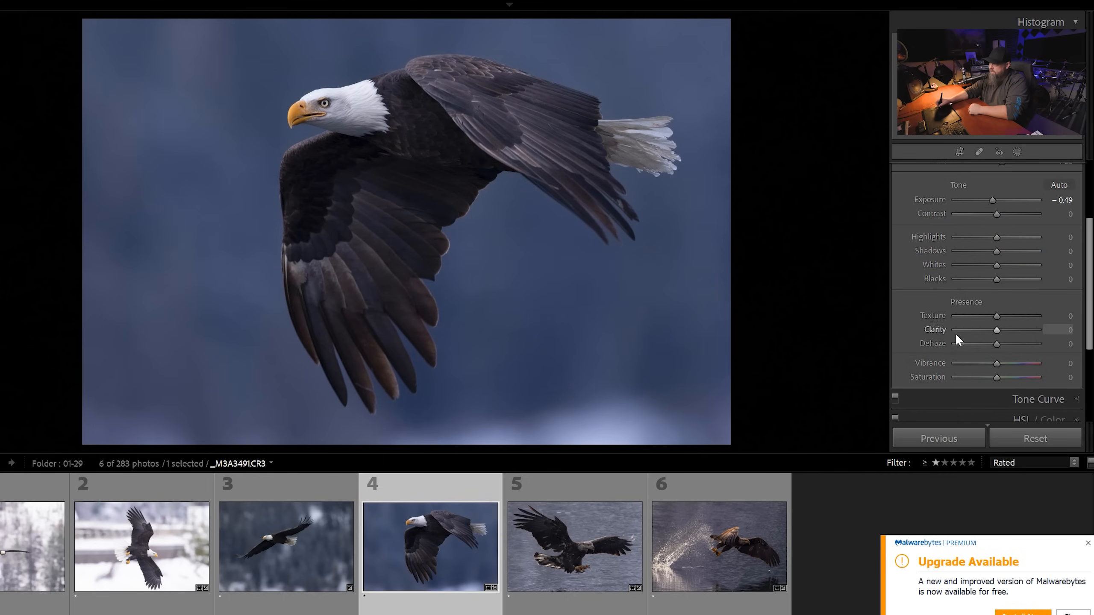
drag(990, 330, 989, 315)
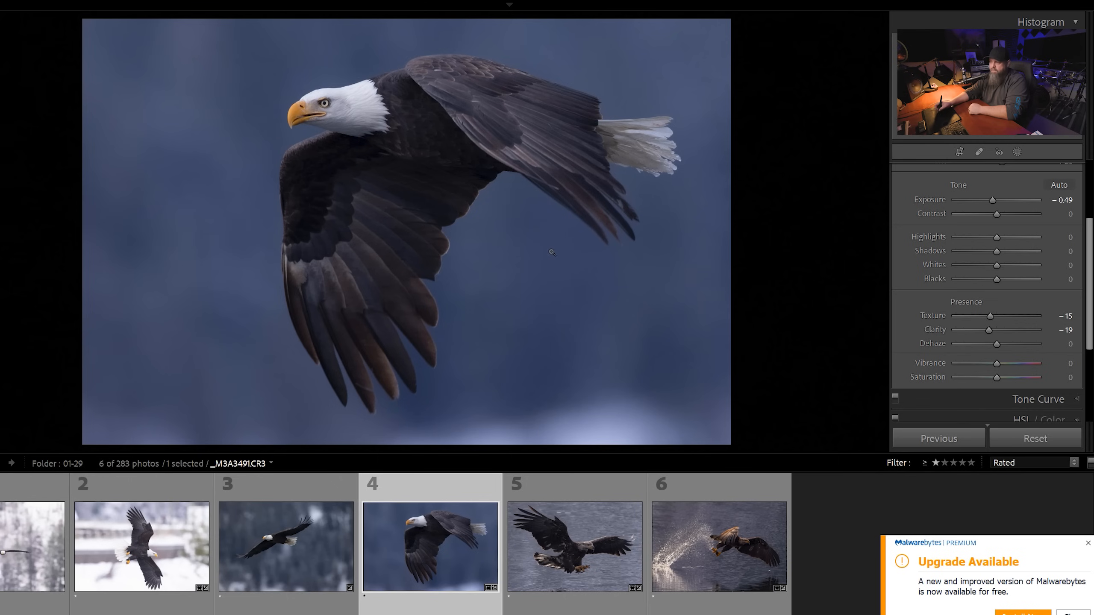
- Open the photo as a smart object in Photoshop and duplicate its layer as a new smart object via copy
right_click(518, 251)
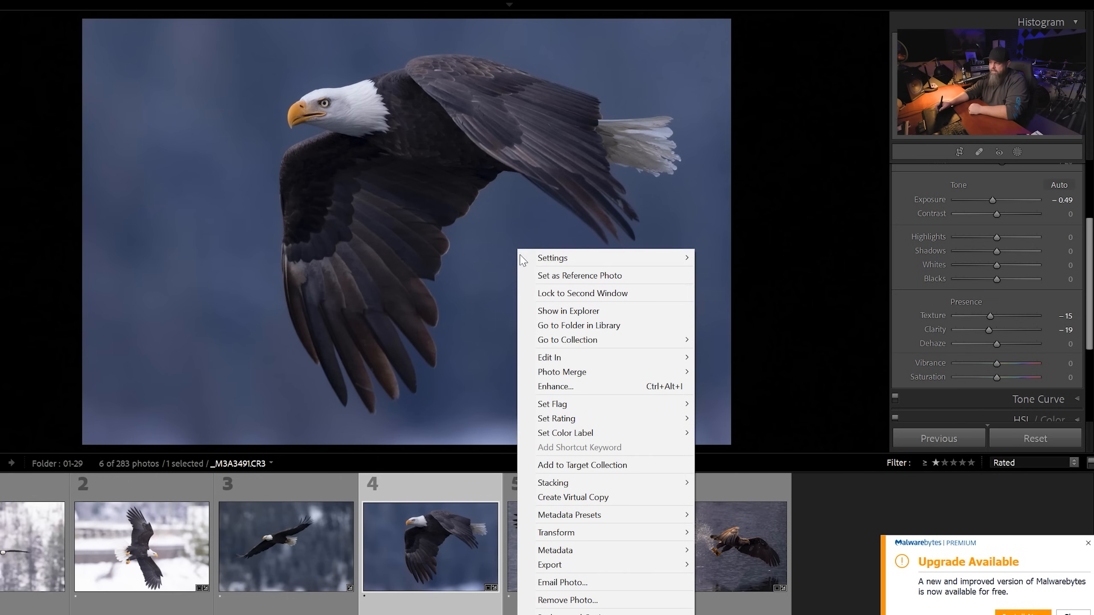
mouse_move(562, 362)
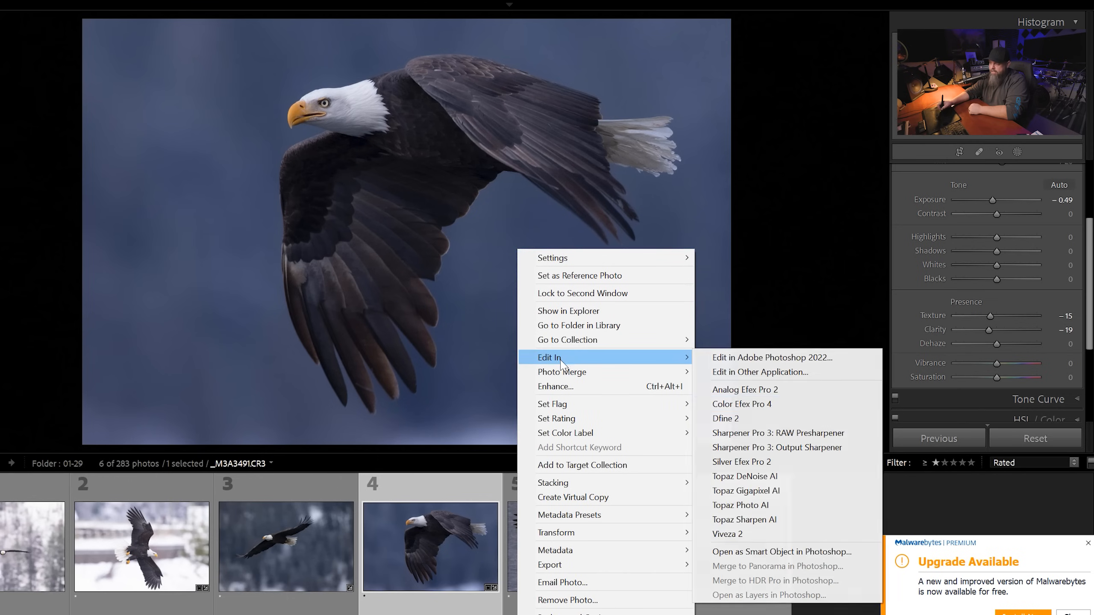
click(755, 555)
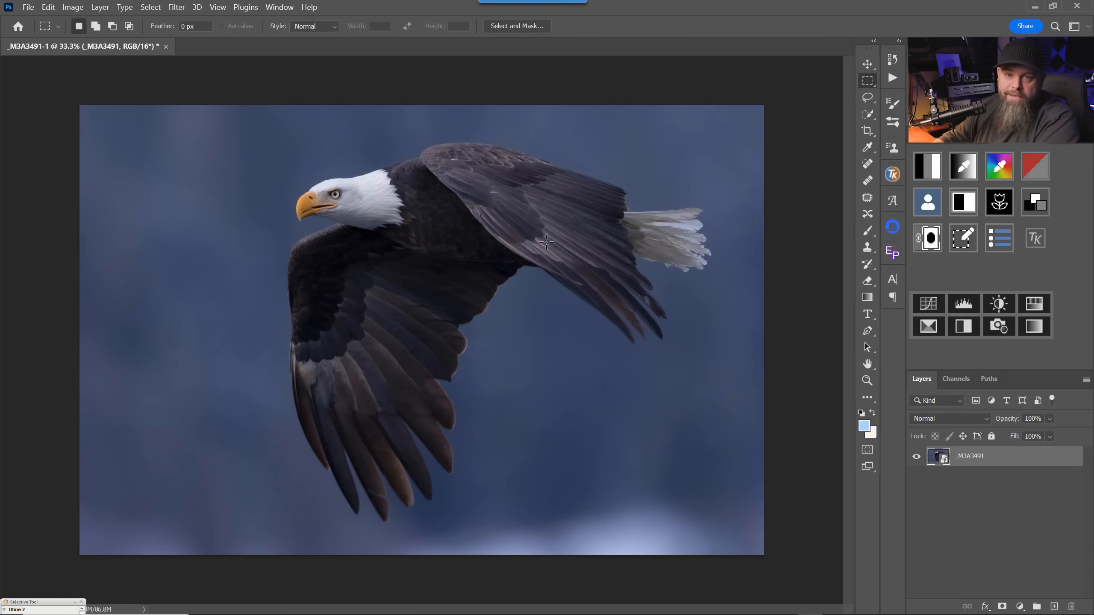
right_click(978, 461)
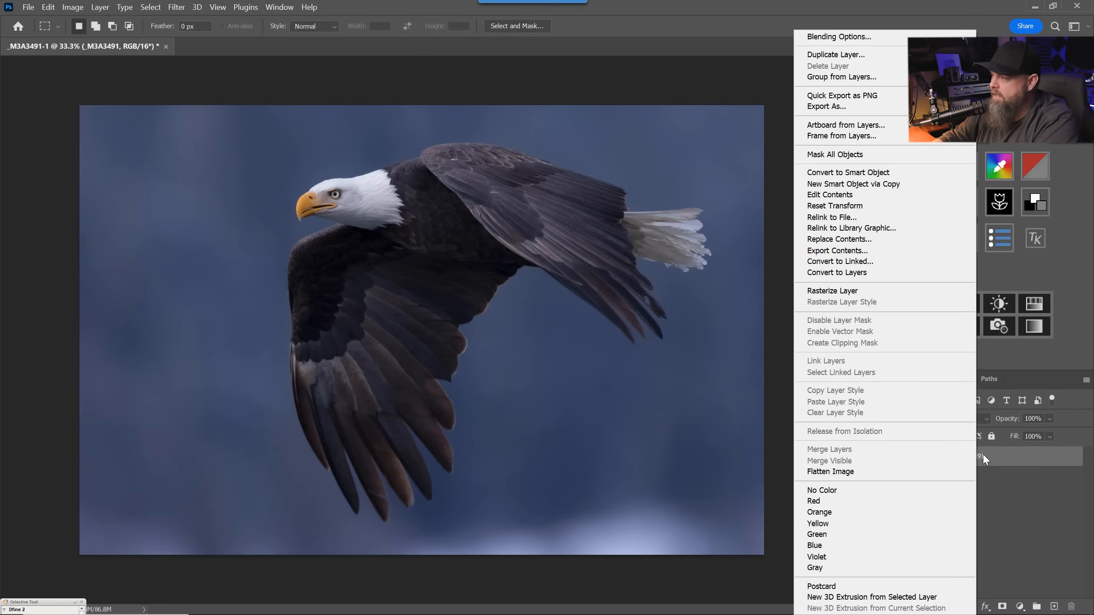
click(890, 186)
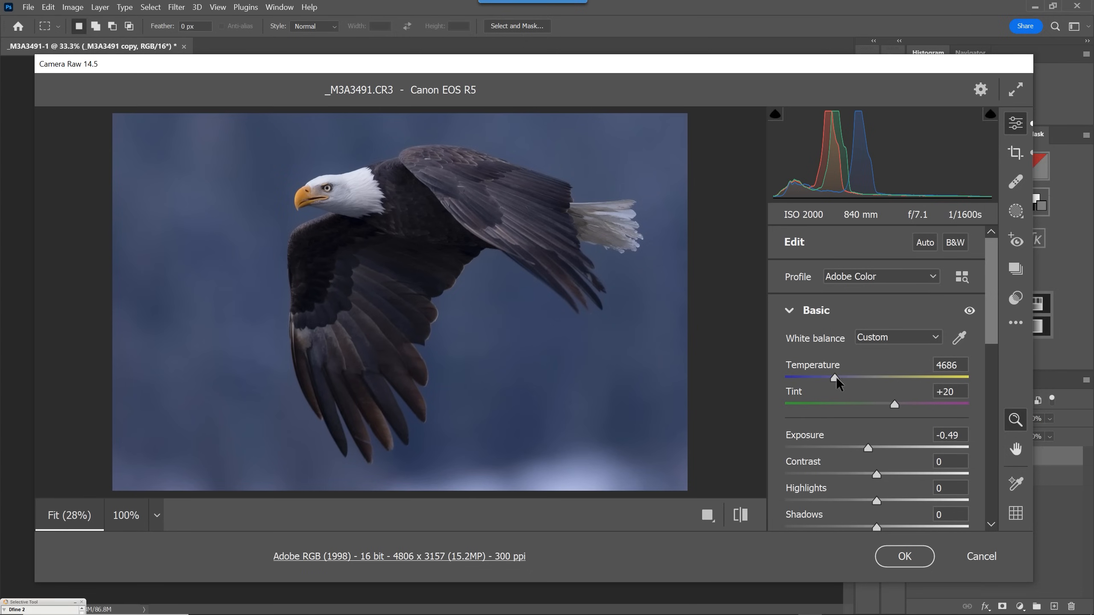
- Warm the copied layer's raw Temperature to 5200 and set Exposure to -0.35, Highlights to -20 and Shadows to +21
drag(836, 377, 847, 377)
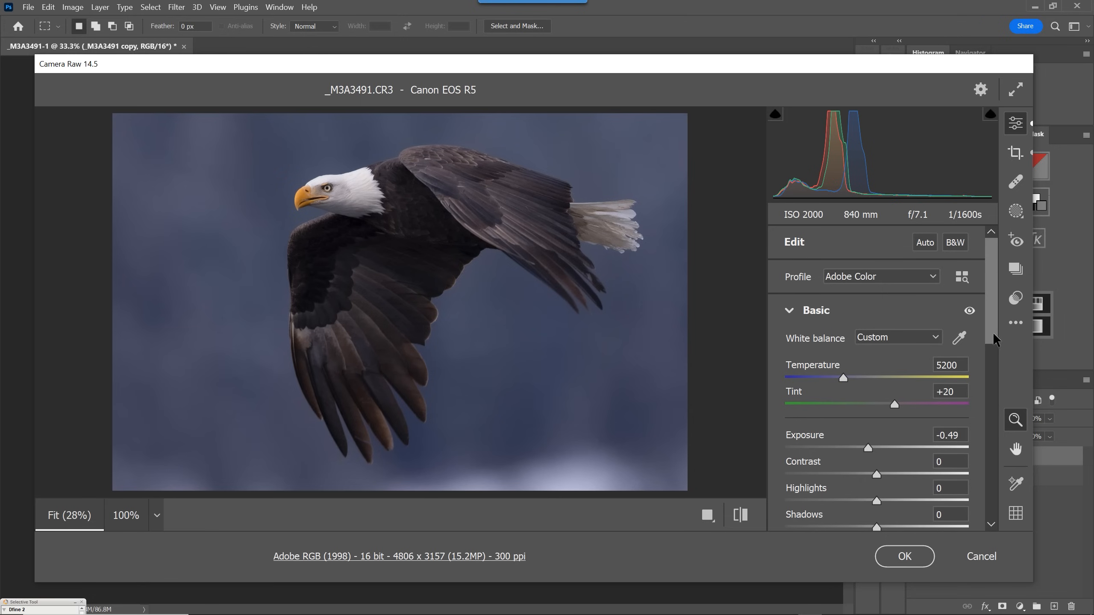
scroll(993, 332, down, 1)
drag(878, 484, 890, 483)
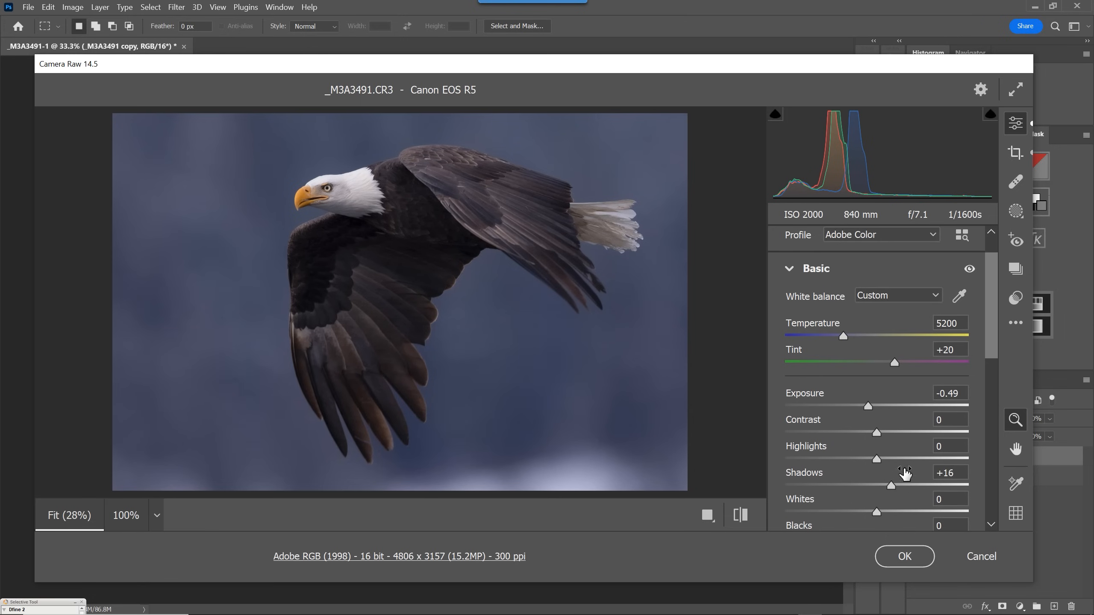
drag(868, 407, 867, 405)
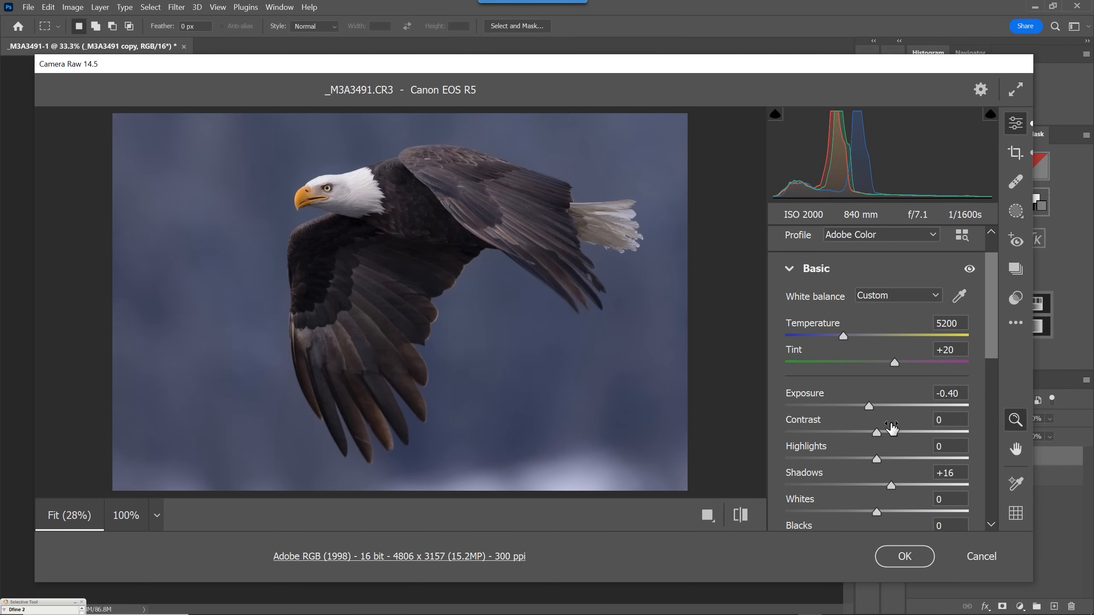
drag(872, 454, 865, 453)
scroll(338, 190, up, 1)
scroll(351, 185, up, 5)
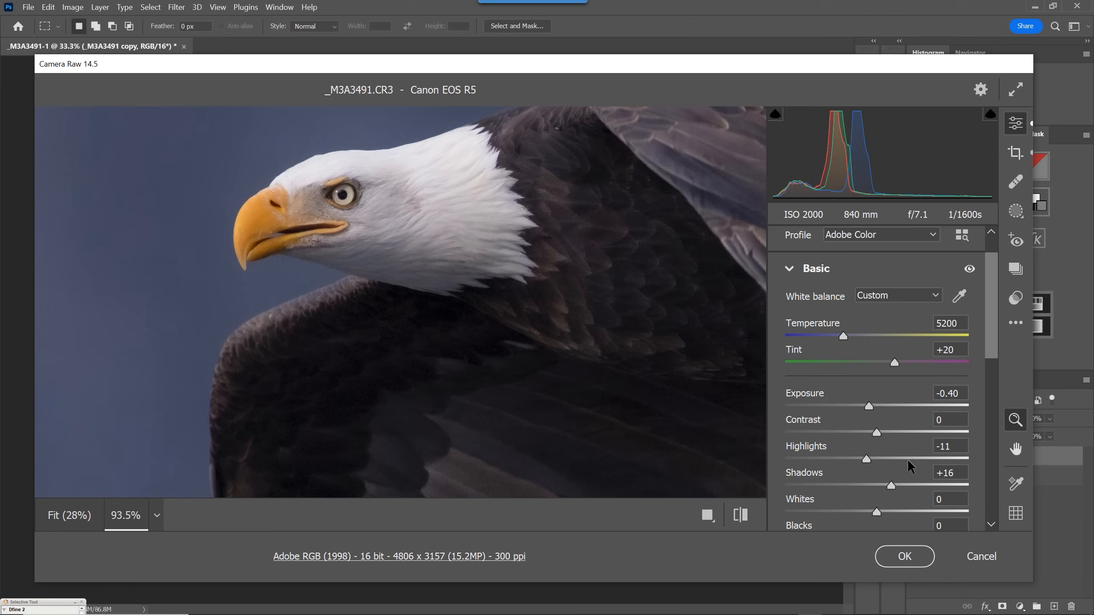
drag(869, 457, 864, 457)
scroll(988, 352, down, 1)
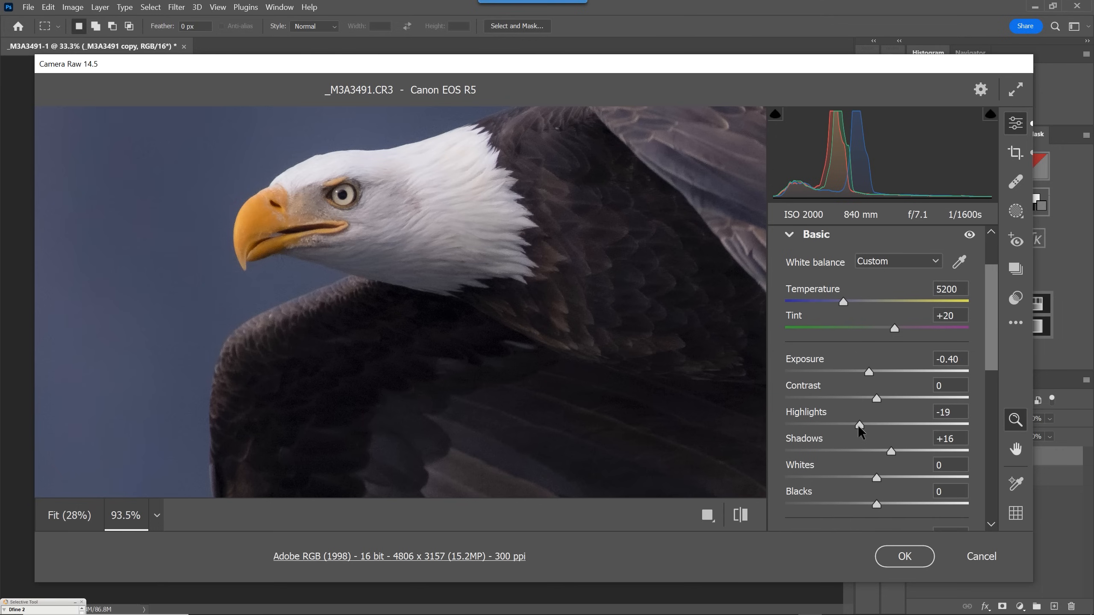
click(858, 425)
drag(894, 450, 896, 450)
drag(868, 373, 872, 371)
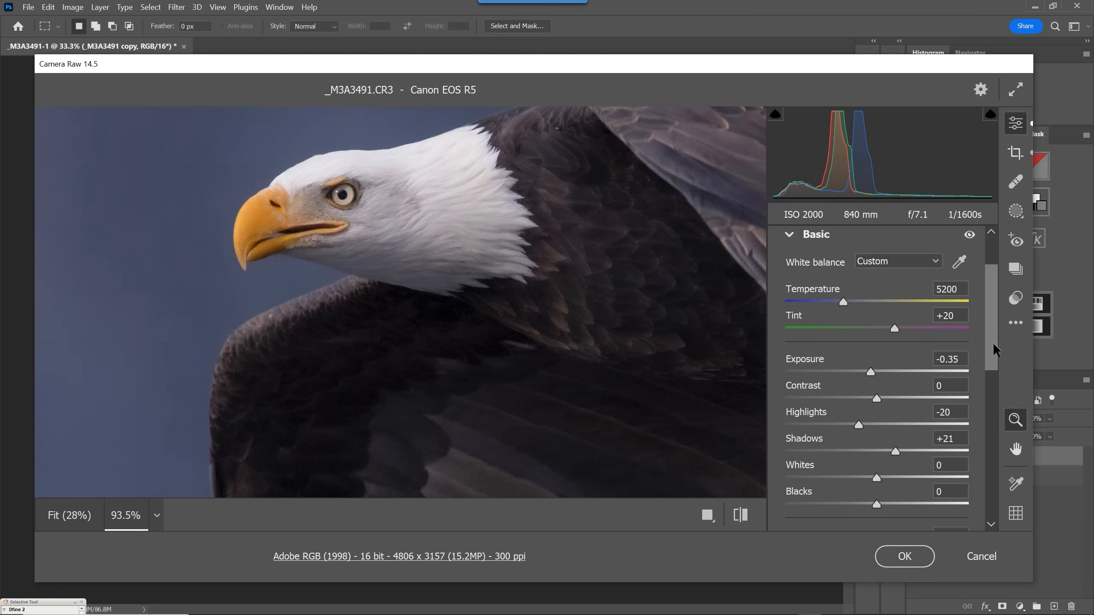
- Set Texture to 0 and Clarity to -1, and apply the raw settings to the copied layer
drag(993, 343, 984, 438)
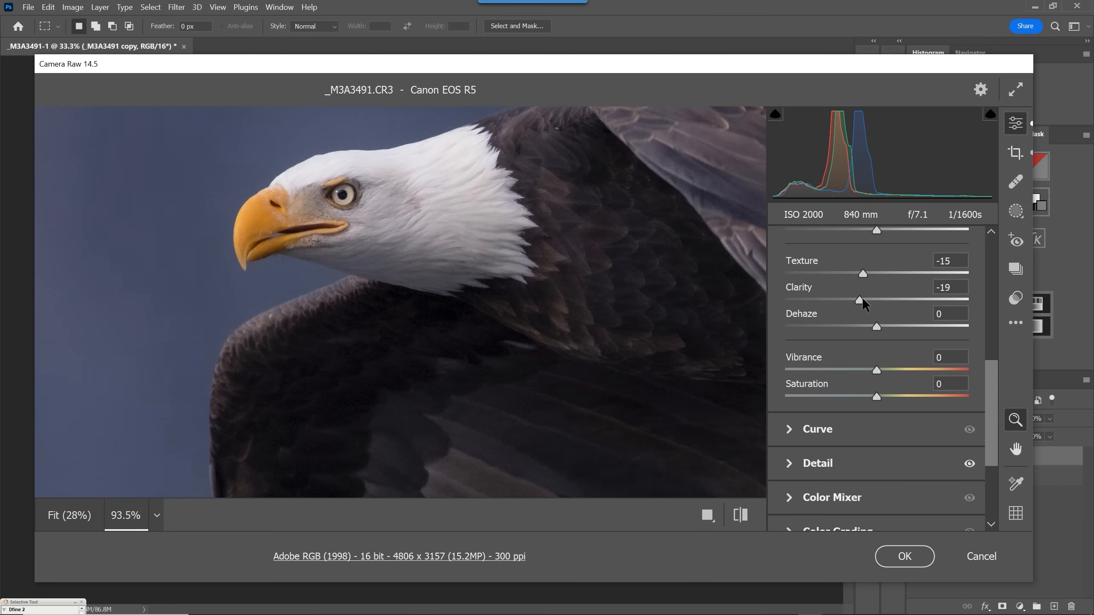
drag(864, 273, 876, 300)
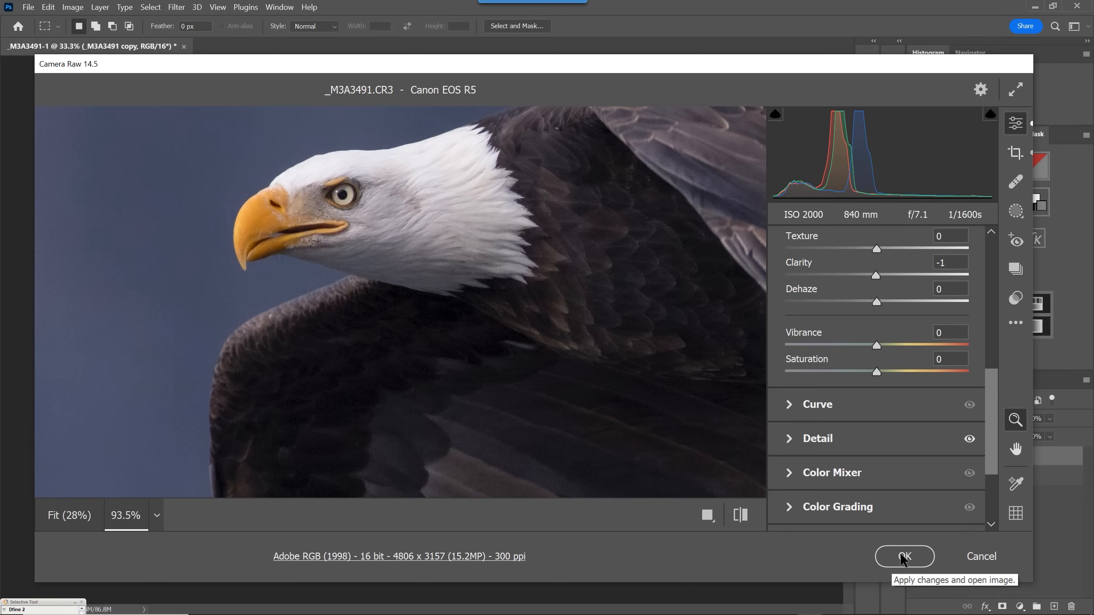
click(904, 558)
- Compare the image with the copied smart object layer shown and hidden
click(918, 456)
click(918, 456)
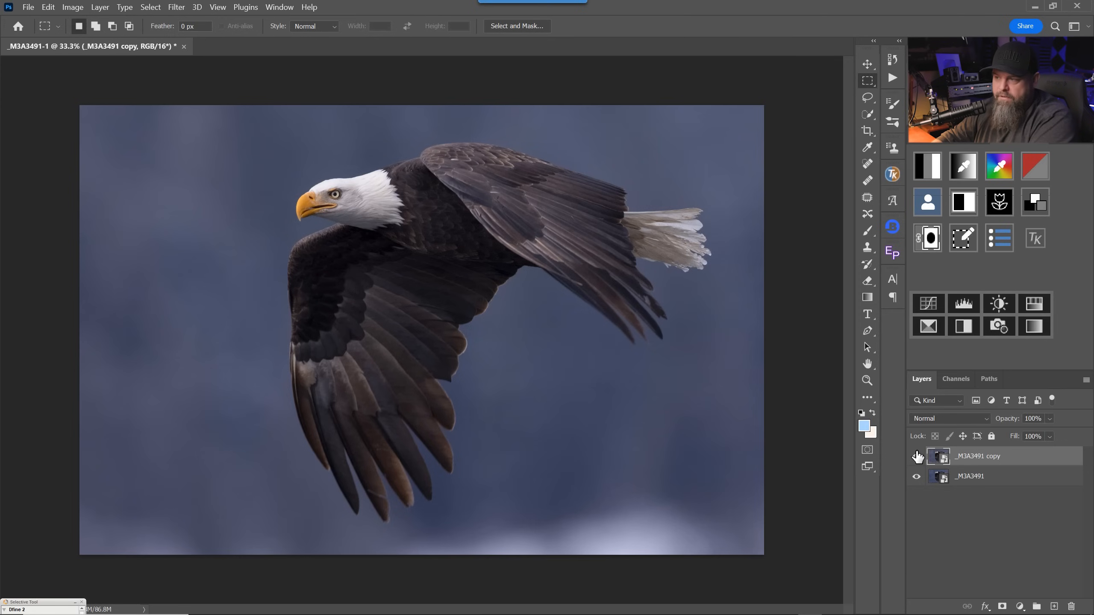
click(918, 456)
click(918, 456)
click(918, 456)
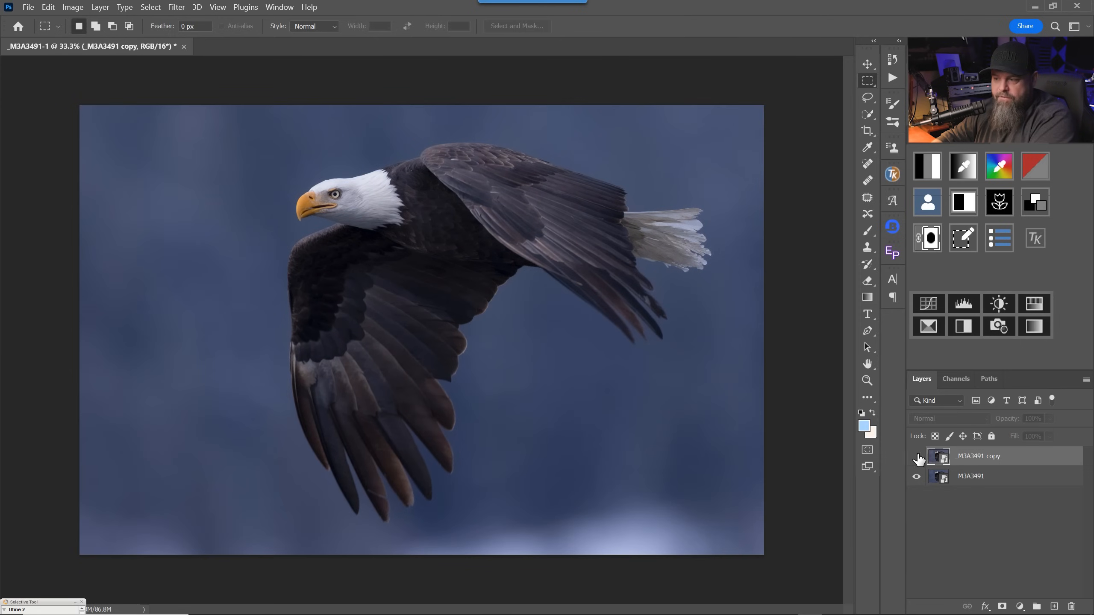
click(918, 456)
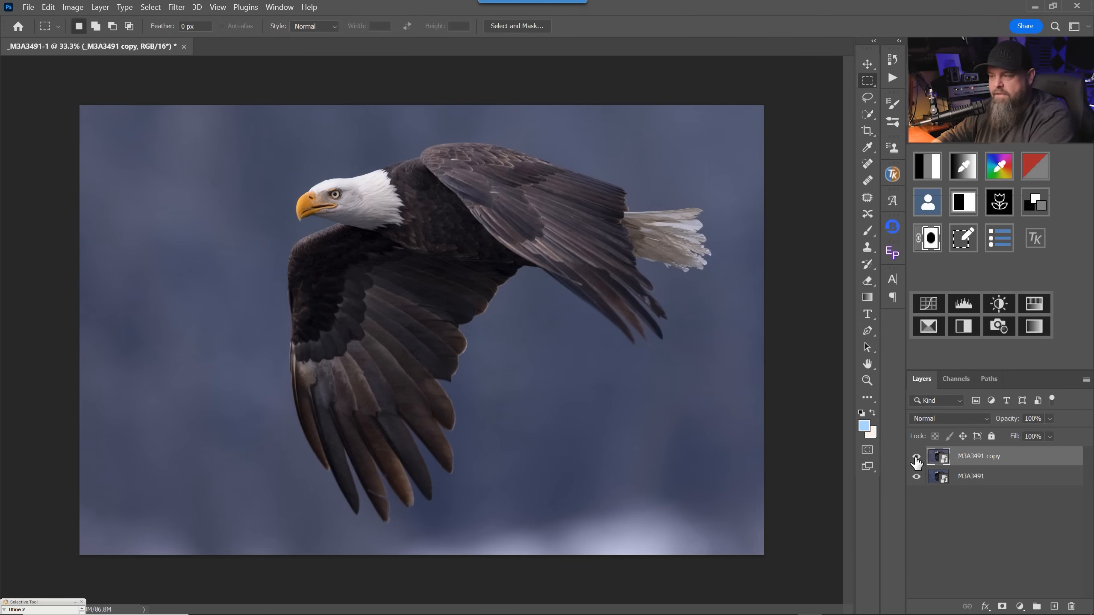
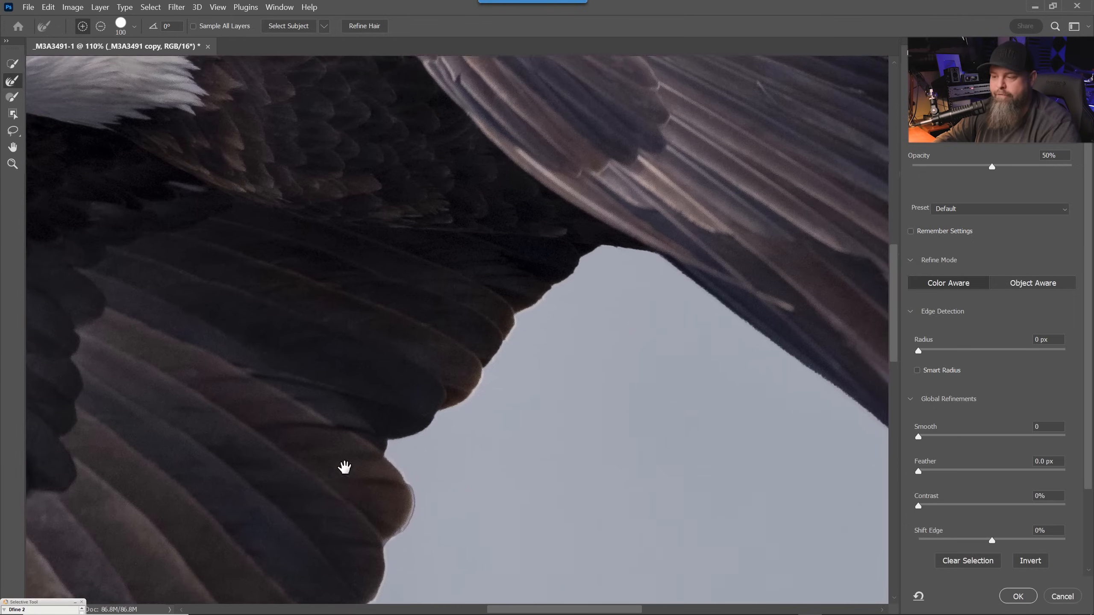
- Refine the selection edge along the top of the eagle's head and neck with the Refine Edge Brush at size 25
drag(411, 371, 486, 331)
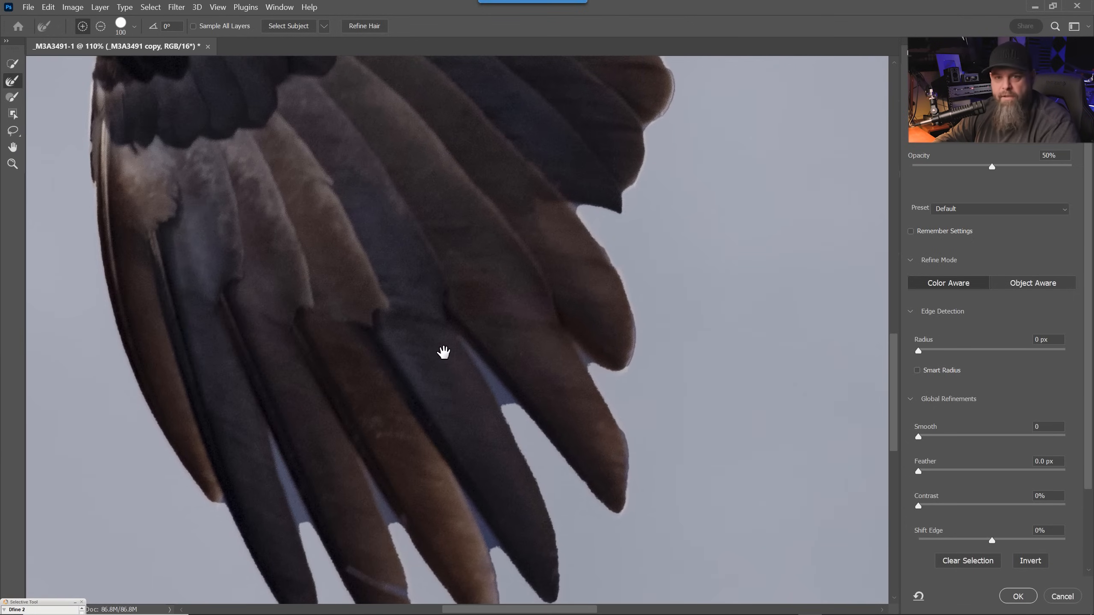
drag(403, 337, 455, 417)
drag(507, 58, 471, 358)
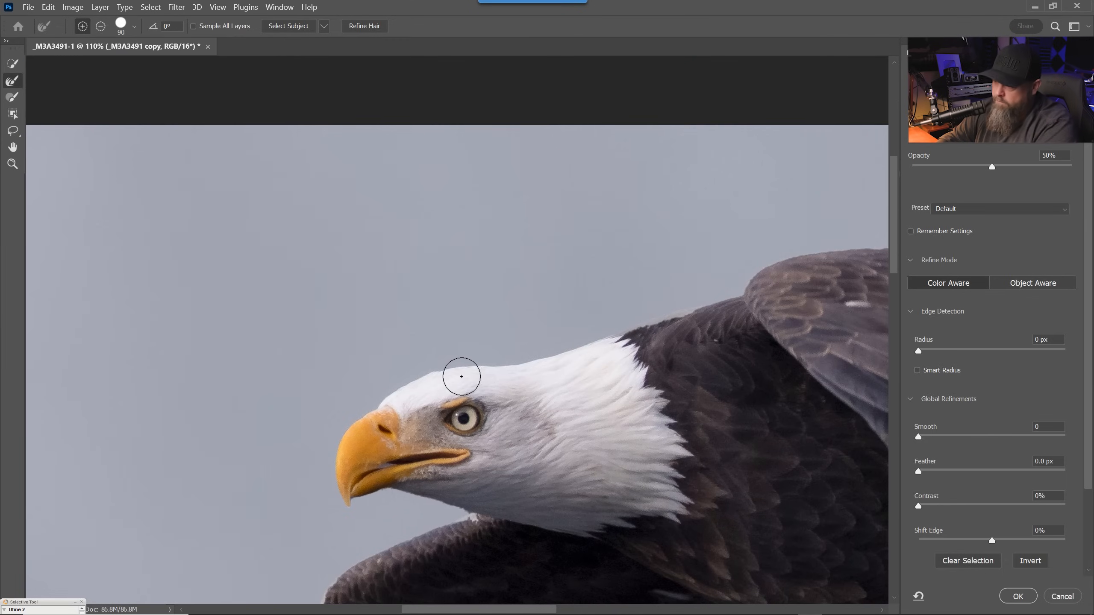
key(bracketleft)
key(bracketleft)
key(bracketleft)
key(bracketleft)
key(bracketleft)
key(bracketleft)
key(bracketleft)
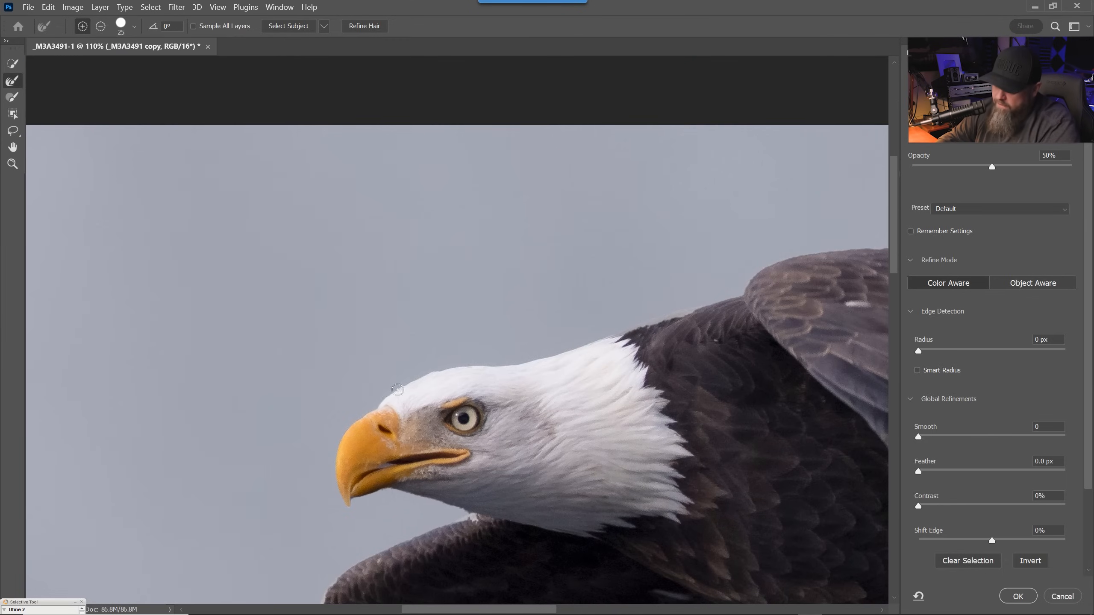
mouse_move(647, 336)
mouse_down()
mouse_move(444, 345)
mouse_move(557, 307)
mouse_move(309, 376)
mouse_up()
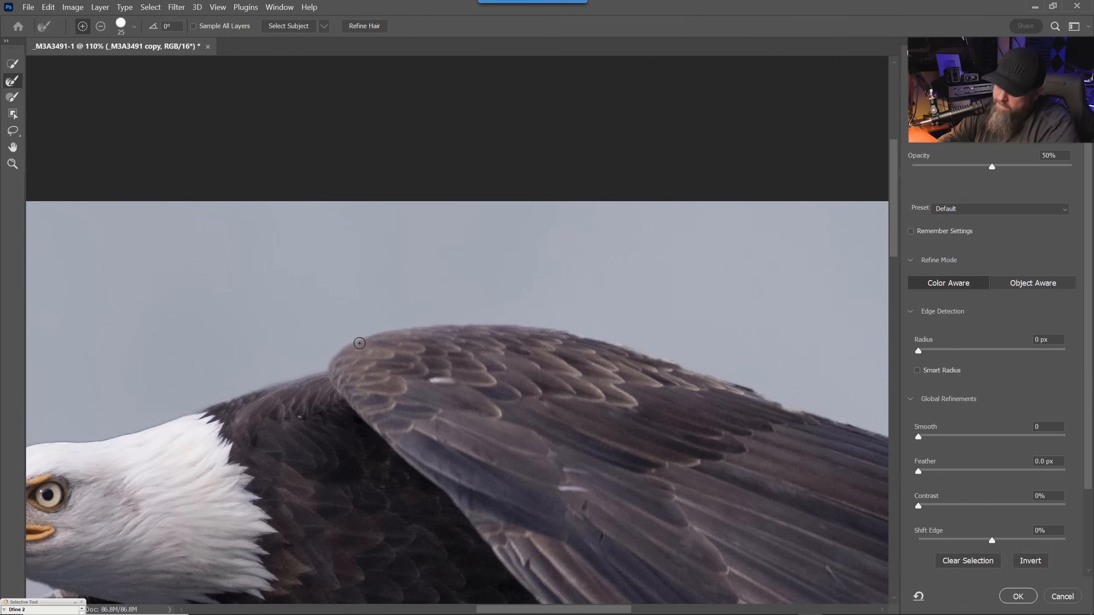
- Refine the selection along the upper edge of the raised wing and the top tail feather with brush sizes 15 to 20
drag(552, 354, 461, 335)
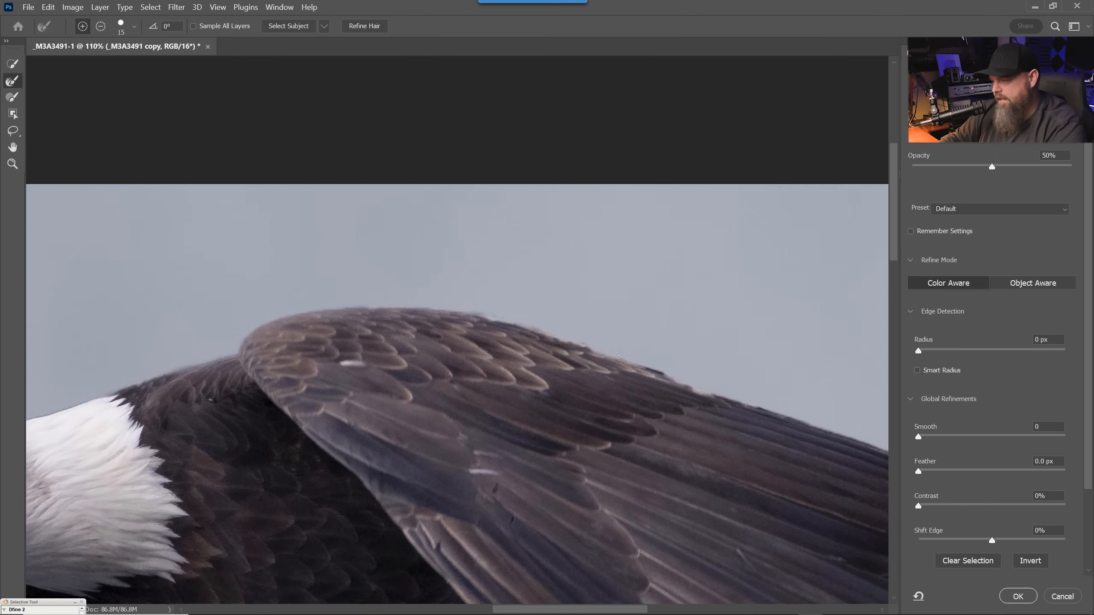
mouse_move(677, 384)
mouse_down()
mouse_move(640, 368)
mouse_move(746, 394)
mouse_move(734, 403)
mouse_move(467, 343)
mouse_move(481, 338)
mouse_move(601, 390)
mouse_up()
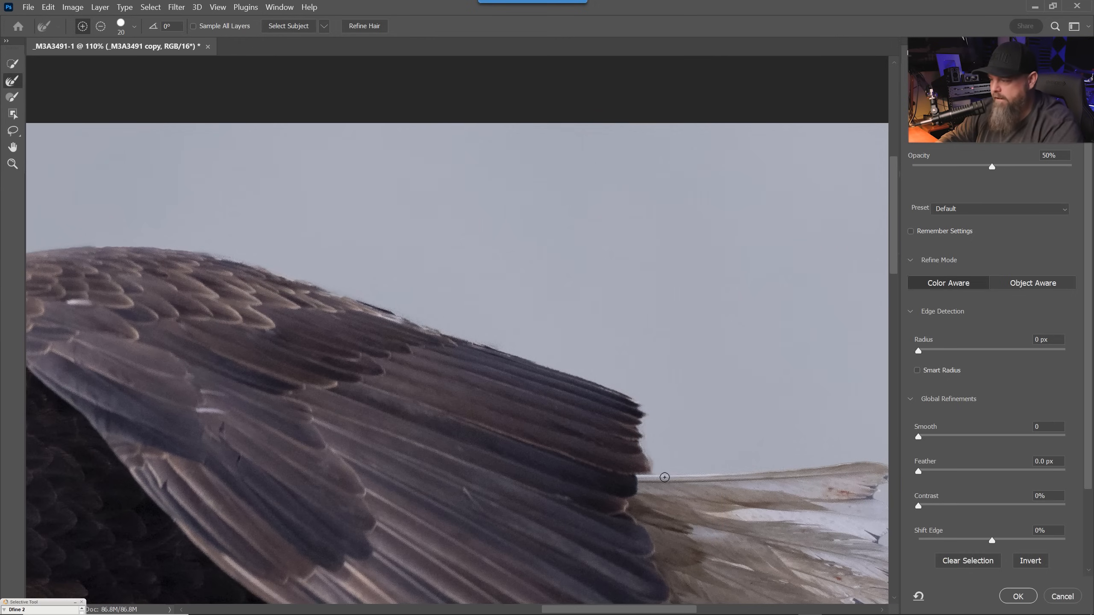
mouse_move(652, 476)
mouse_down()
mouse_move(421, 438)
mouse_move(654, 422)
mouse_move(573, 429)
mouse_move(645, 422)
mouse_move(662, 438)
mouse_up()
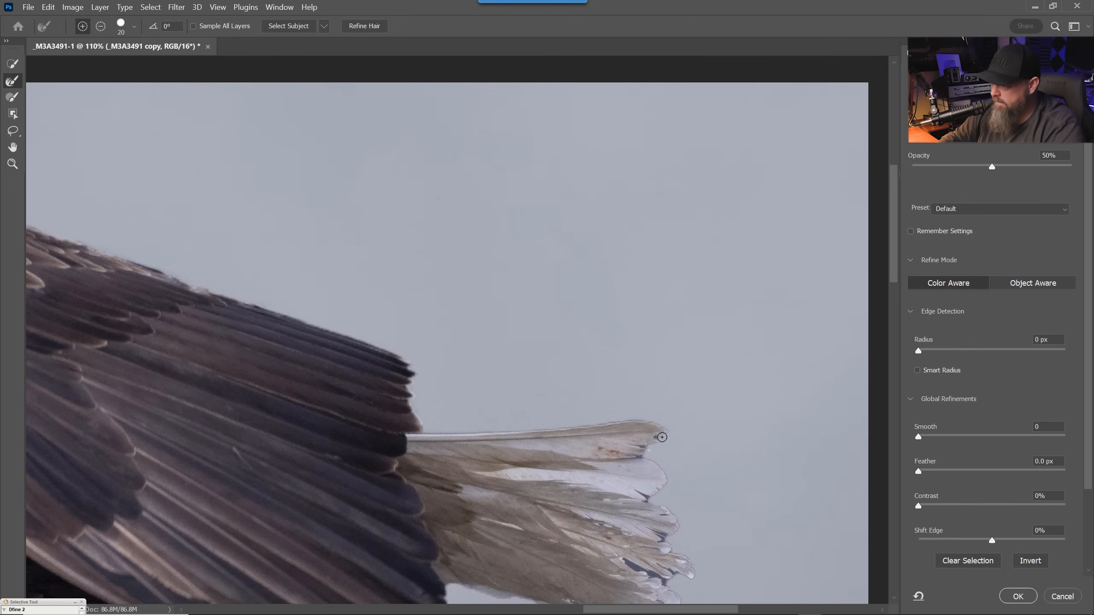
- Refine the selection around the tail feather tips and water droplets with the Refine Edge Brush at size 20
mouse_move(675, 481)
mouse_down()
mouse_move(547, 374)
mouse_move(537, 348)
mouse_move(510, 366)
mouse_up()
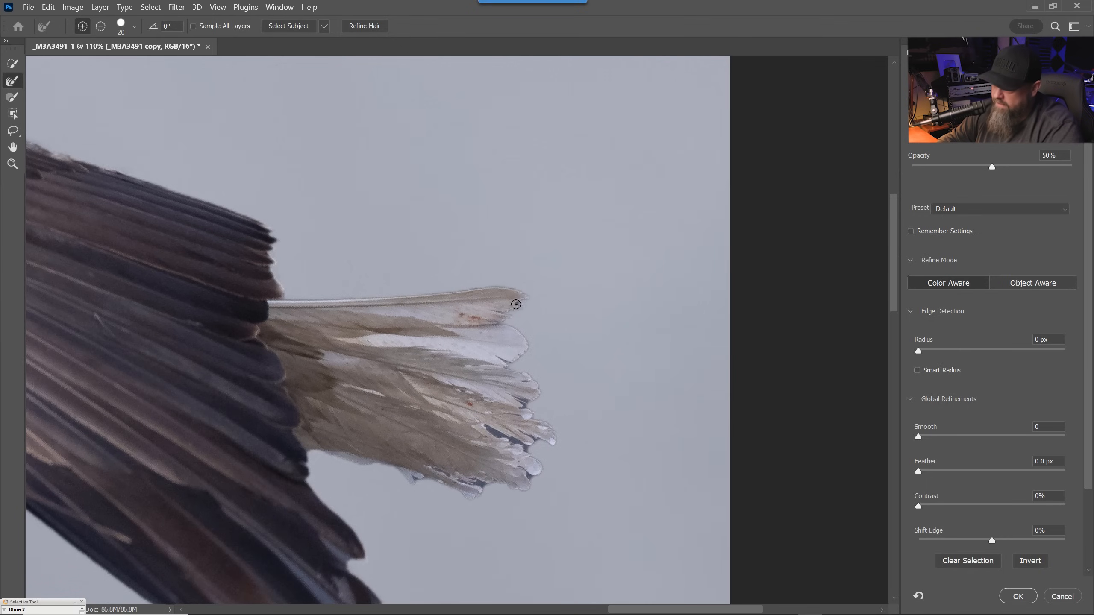
drag(507, 316, 501, 322)
mouse_move(515, 398)
mouse_down()
mouse_move(542, 379)
mouse_move(489, 429)
mouse_move(521, 440)
mouse_up()
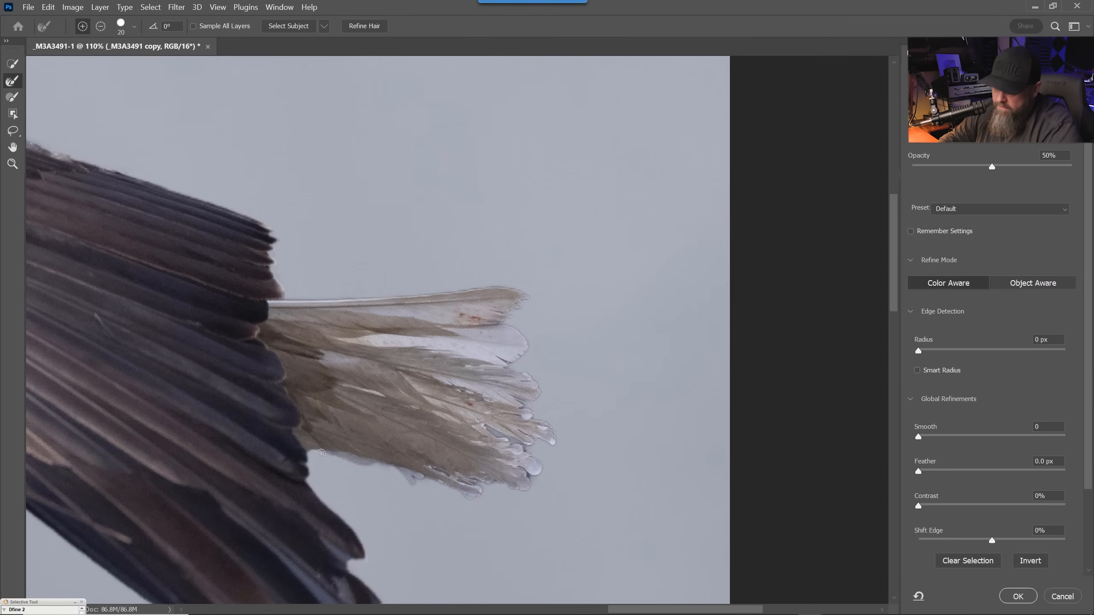
- Refine the gaps between the wingtip feathers below the tail at brush size 30 and compare with the original
drag(335, 522, 283, 321)
mouse_move(325, 398)
mouse_down()
mouse_move(273, 340)
mouse_move(355, 450)
mouse_move(261, 387)
mouse_move(313, 450)
mouse_up()
key(bracketright)
key(bracketright)
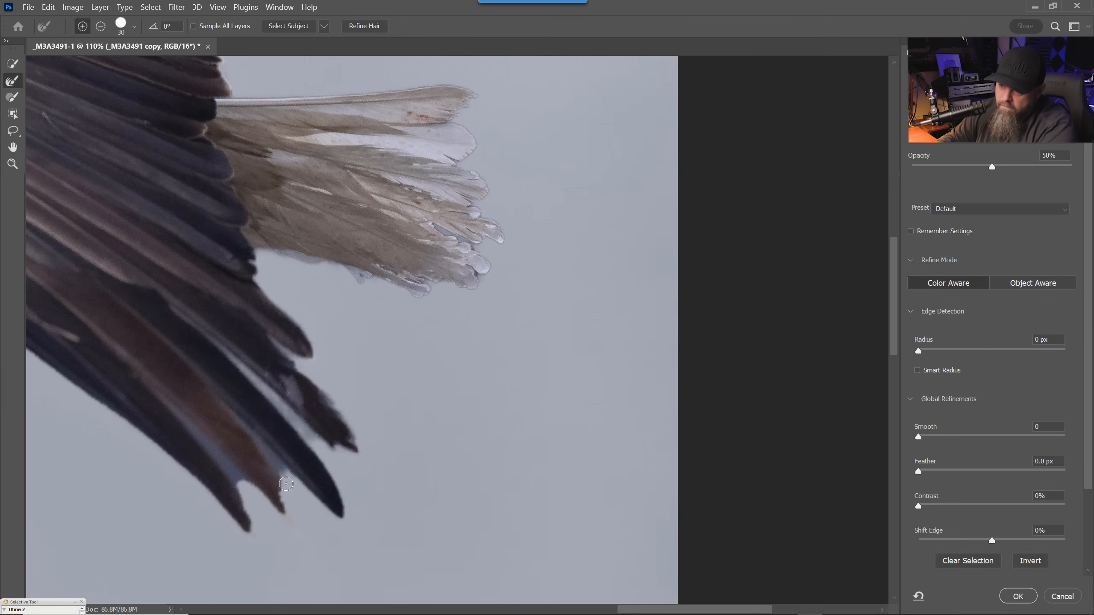
mouse_move(286, 484)
mouse_down()
mouse_move(337, 481)
mouse_move(279, 473)
mouse_move(225, 403)
mouse_up()
drag(240, 475, 165, 399)
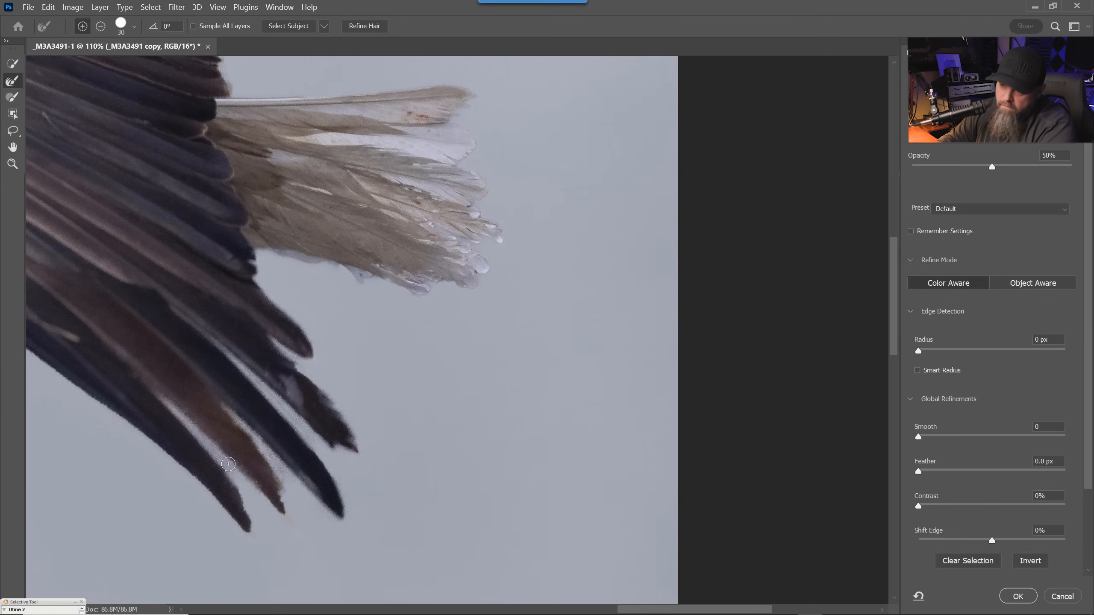
key(p)
key(p)
- Refine the selection along the trailing edge of the lowered wing with the Refine Edge Brush at size 20
drag(228, 464, 637, 506)
key(bracketleft)
key(bracketleft)
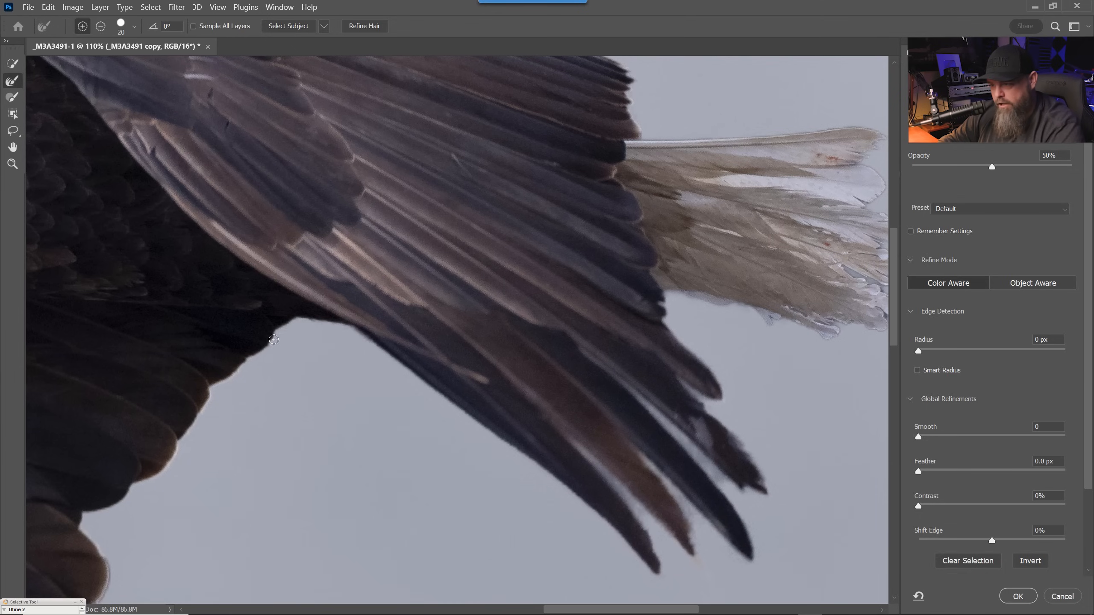
drag(274, 340, 281, 328)
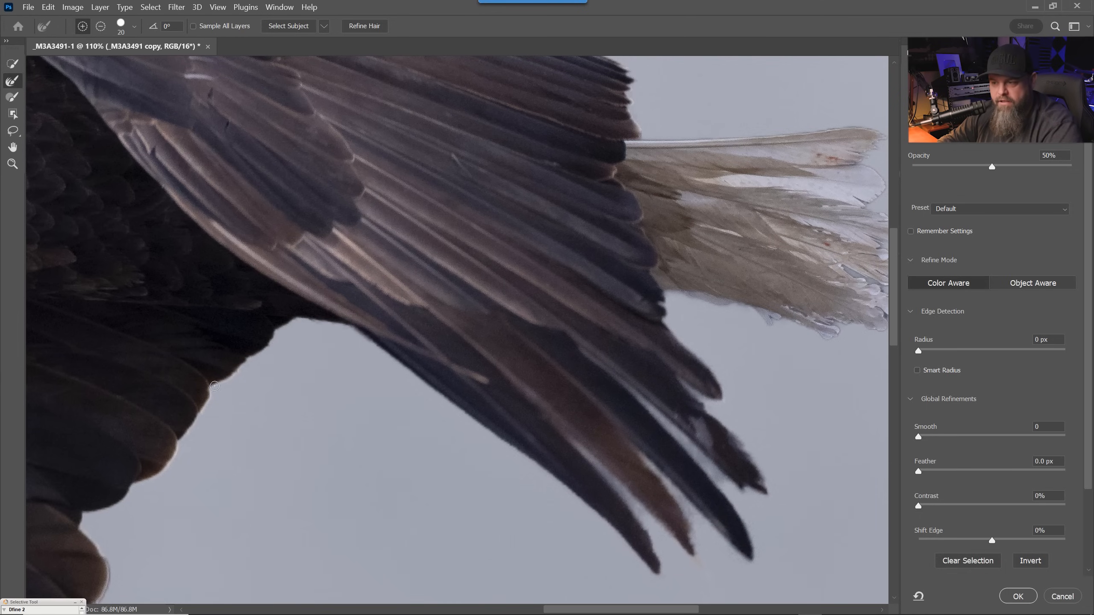
drag(208, 415, 300, 317)
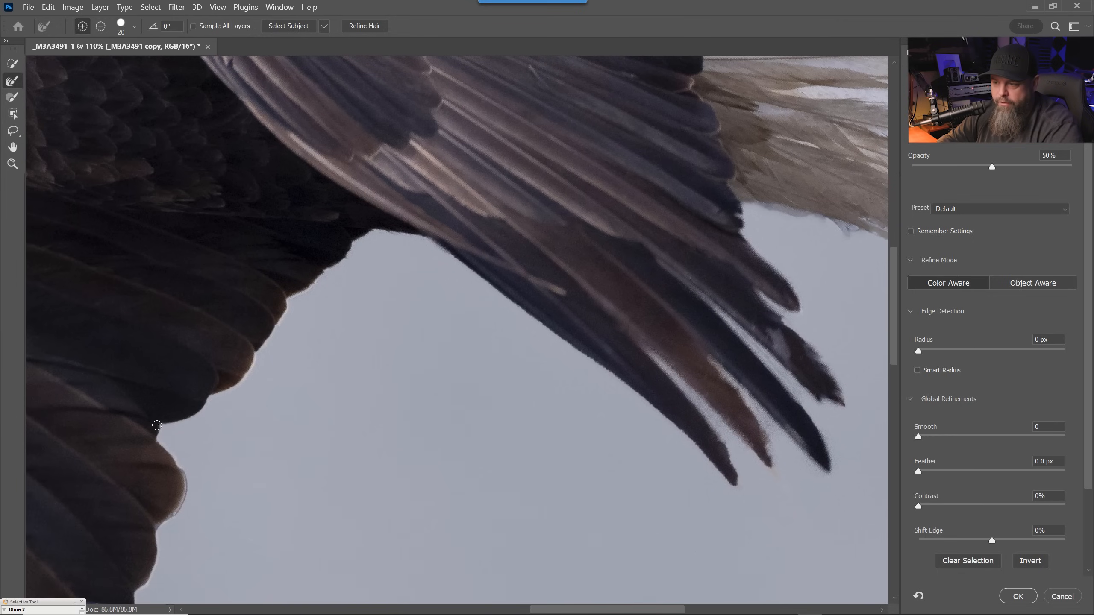
drag(161, 432, 158, 439)
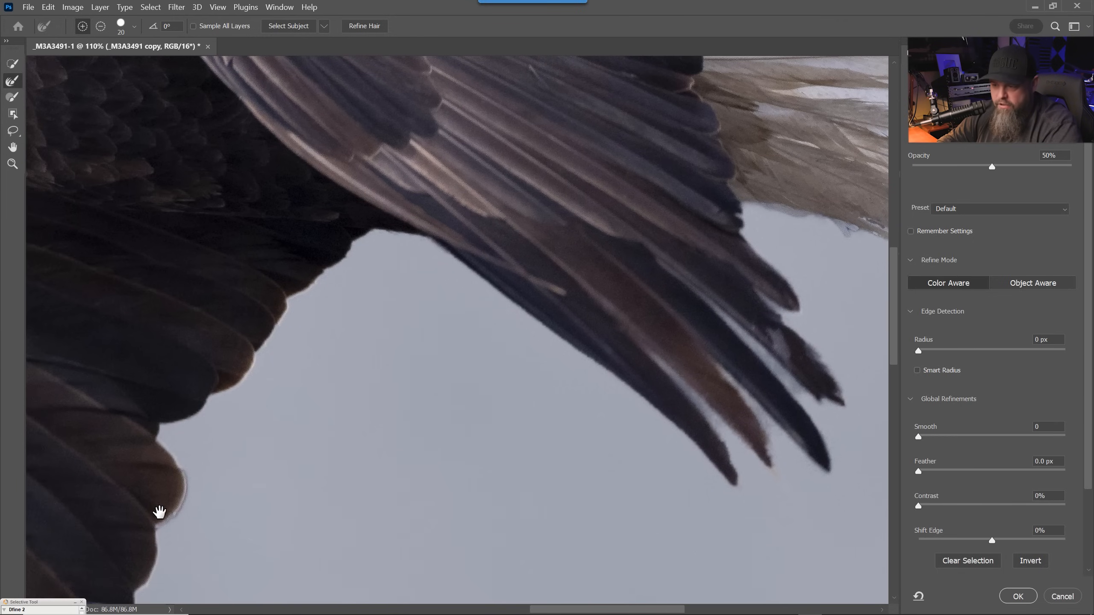
drag(159, 512, 303, 303)
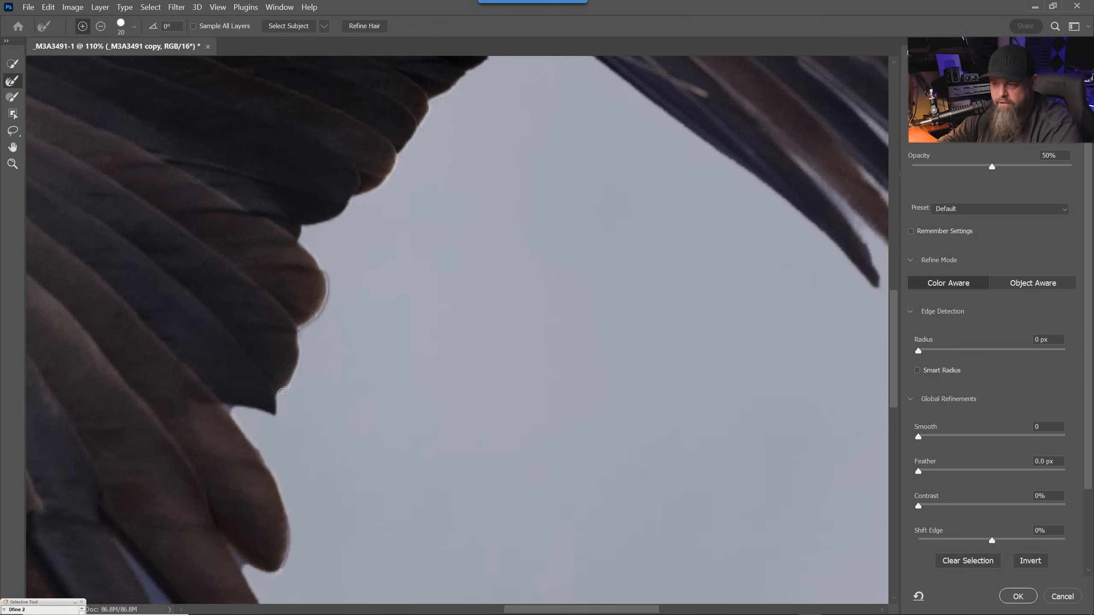
drag(260, 400, 254, 300)
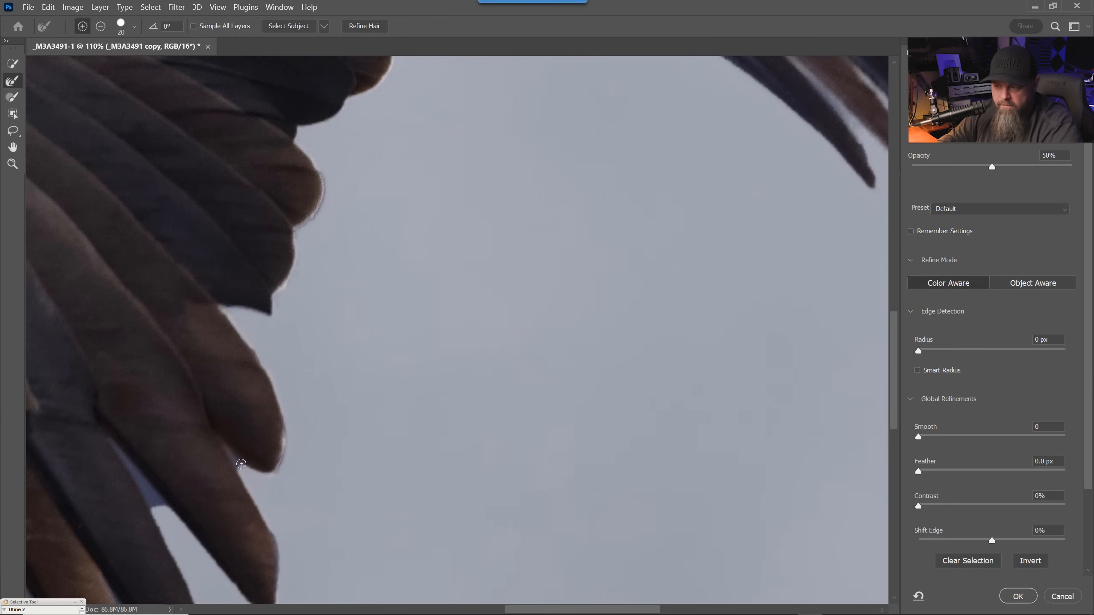
- Remove the blue background from the selection in the gaps between the lowered wing's long tip feathers
drag(234, 462, 444, 320)
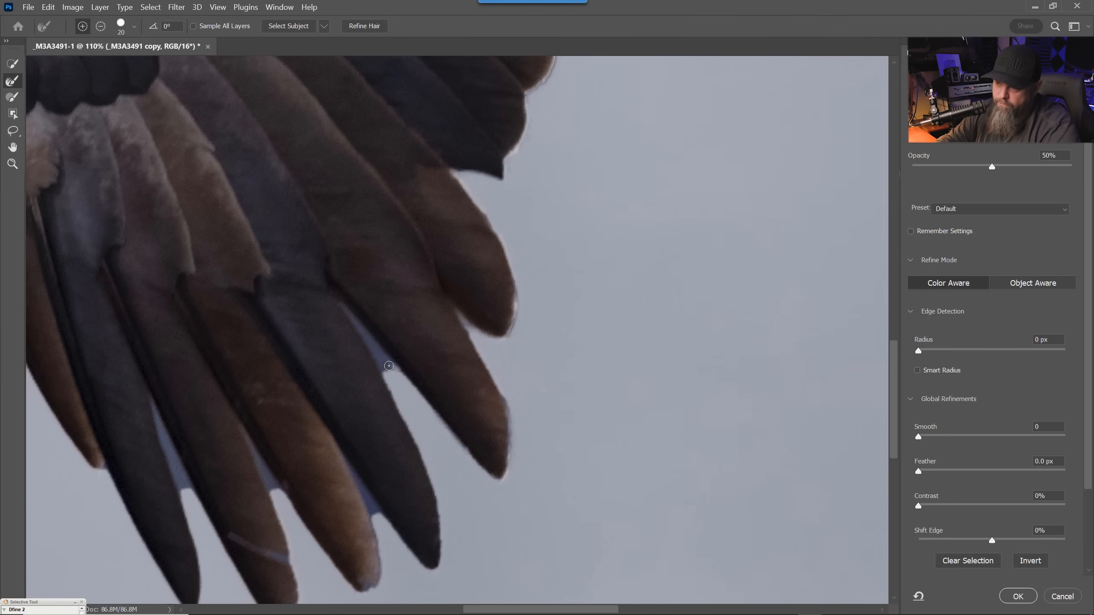
drag(365, 339, 344, 305)
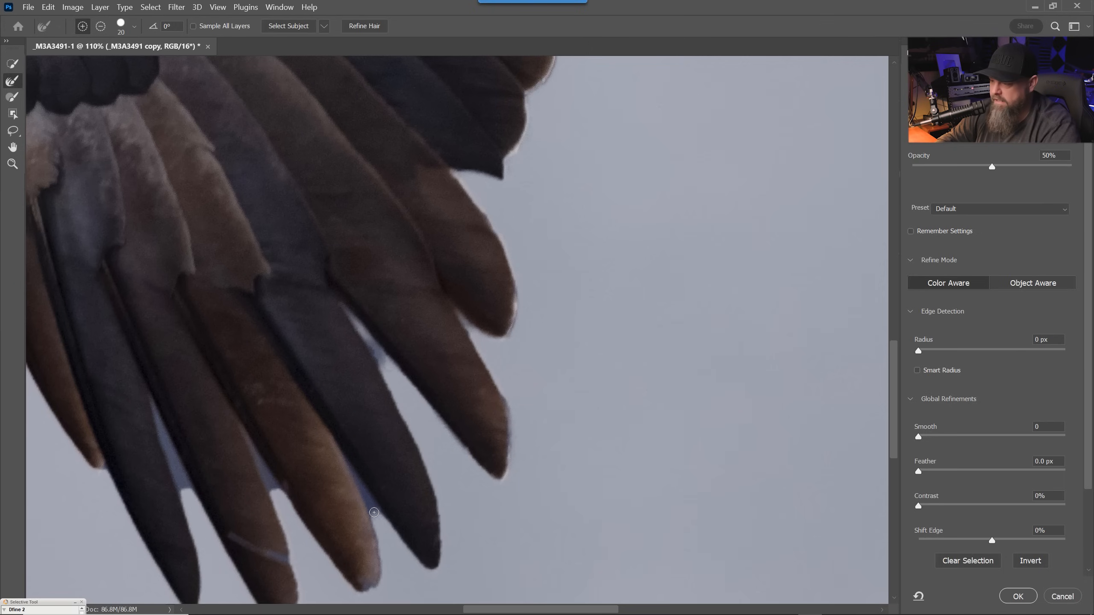
mouse_move(357, 480)
mouse_down()
mouse_move(370, 513)
mouse_move(396, 507)
mouse_up()
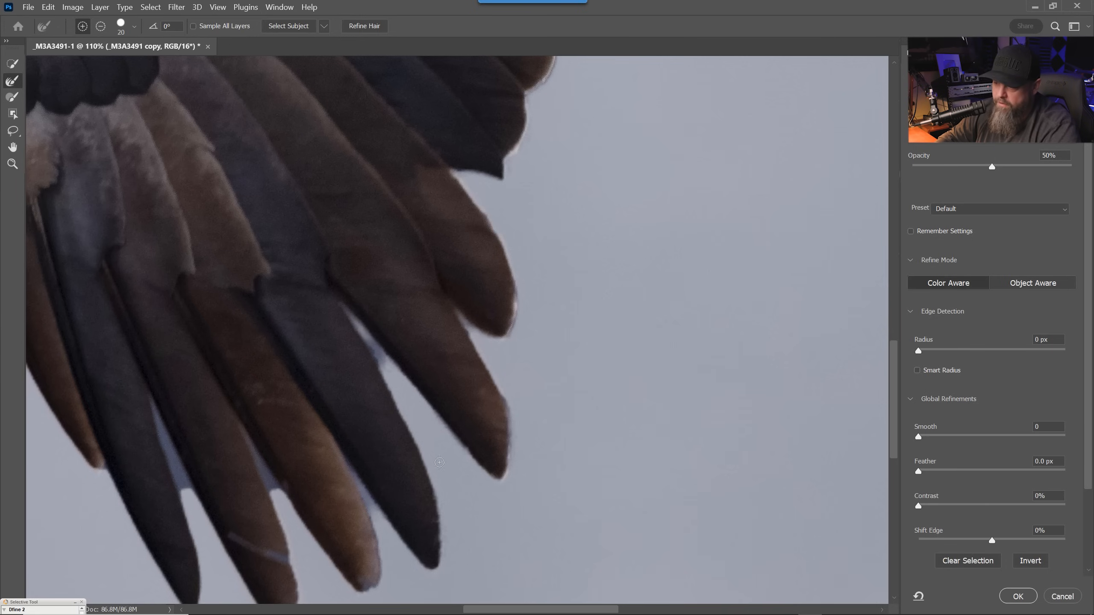
drag(373, 496, 359, 486)
mouse_move(436, 485)
mouse_down()
mouse_move(557, 426)
mouse_move(626, 449)
mouse_up()
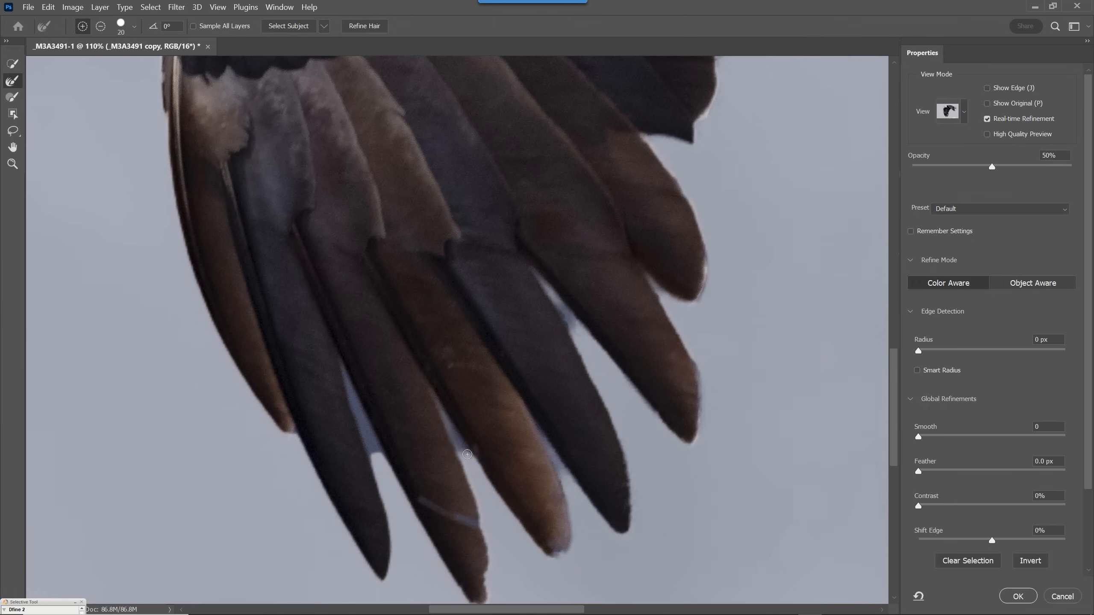
drag(345, 374, 376, 453)
- Refine the selection along the outer leading edge of the lowered wing with the Refine Edge Brush at sizes 20 and 25
drag(335, 436, 403, 418)
drag(341, 280, 418, 430)
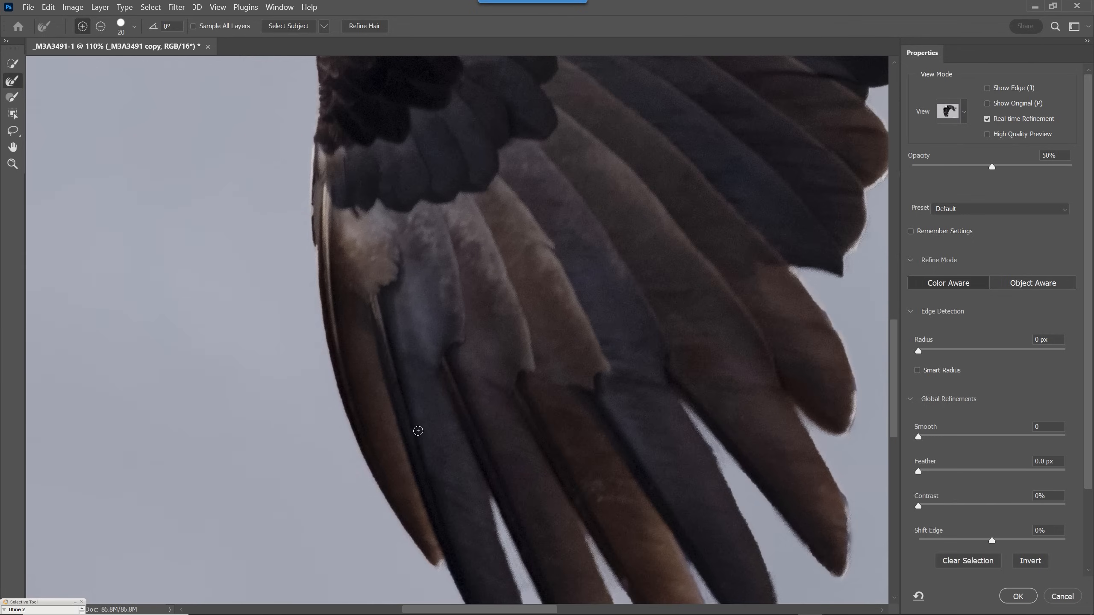
drag(342, 228, 372, 448)
drag(375, 283, 370, 439)
key(])
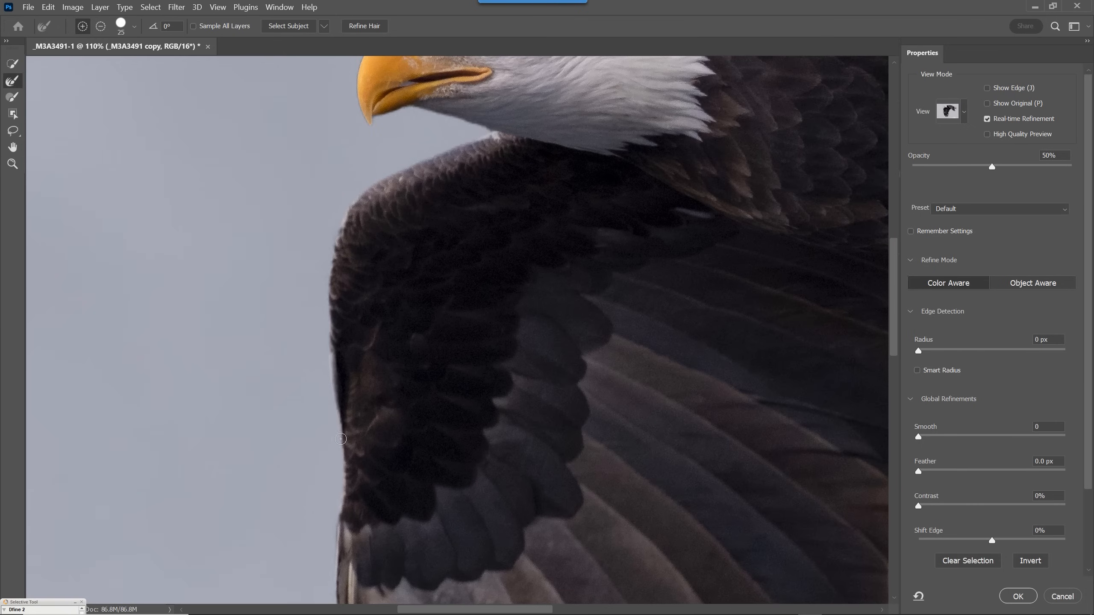
drag(390, 256, 374, 398)
mouse_move(327, 364)
mouse_down()
mouse_move(474, 276)
mouse_move(396, 251)
mouse_up()
- Refine the selection where the eagle's throat meets the lowered wing with the Refine Edge Brush at size 15
key([)
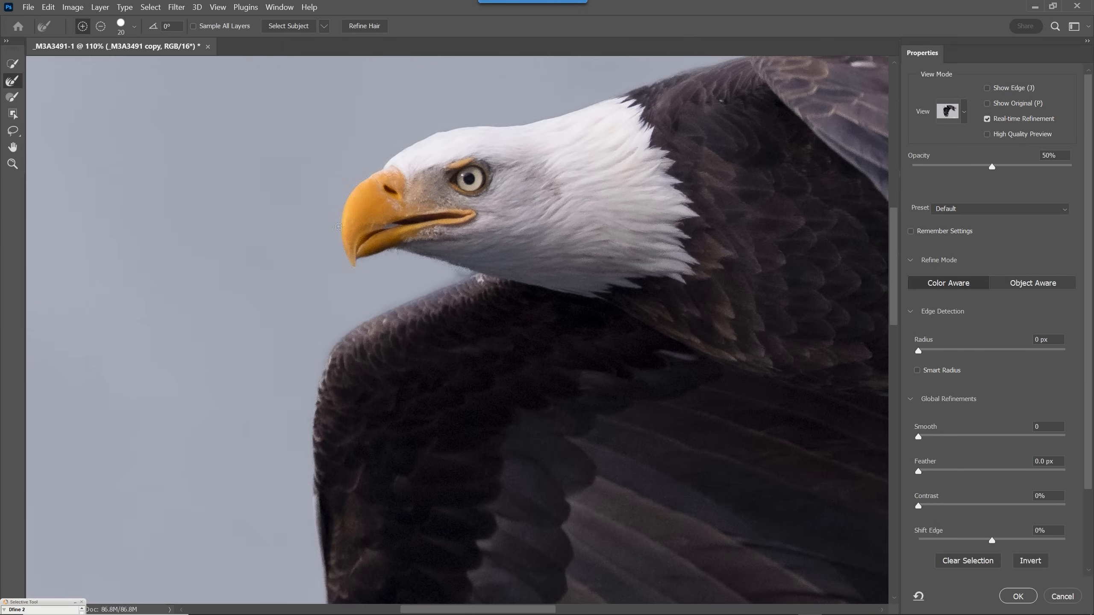
key([)
drag(473, 278, 469, 355)
drag(794, 278, 571, 337)
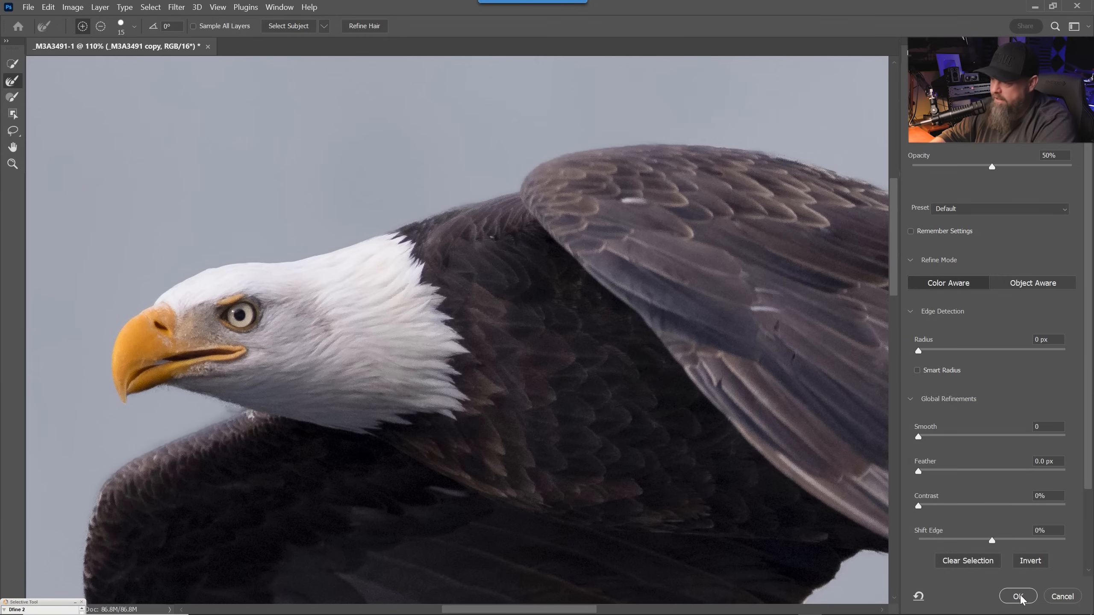
- Accept the refined eagle selection and apply it as a layer mask on the _M3A3491 copy layer
click(1022, 598)
drag(539, 341, 384, 233)
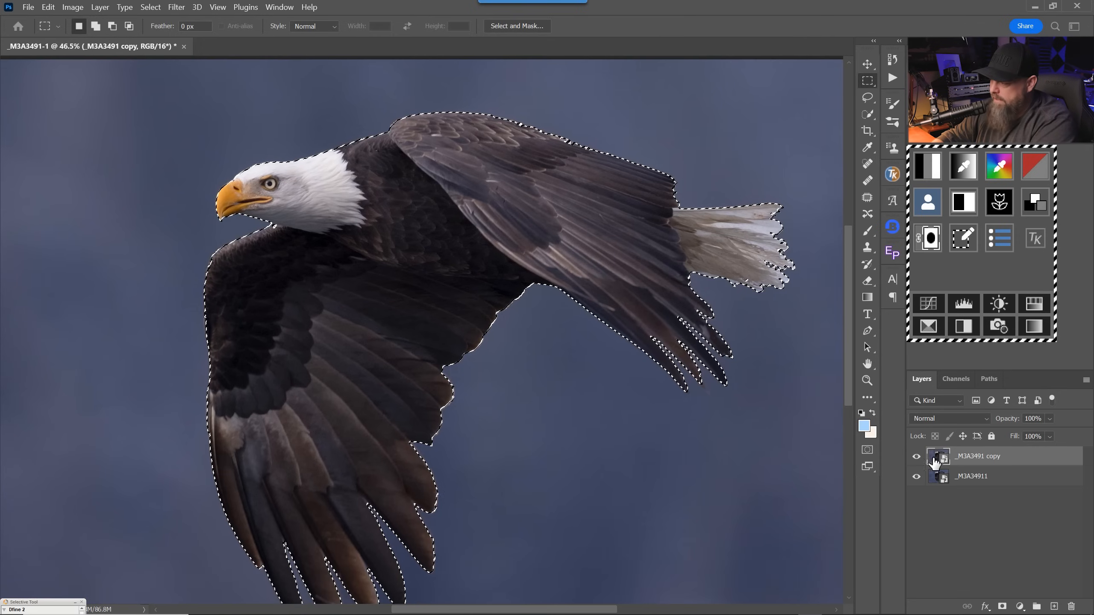
click(1001, 607)
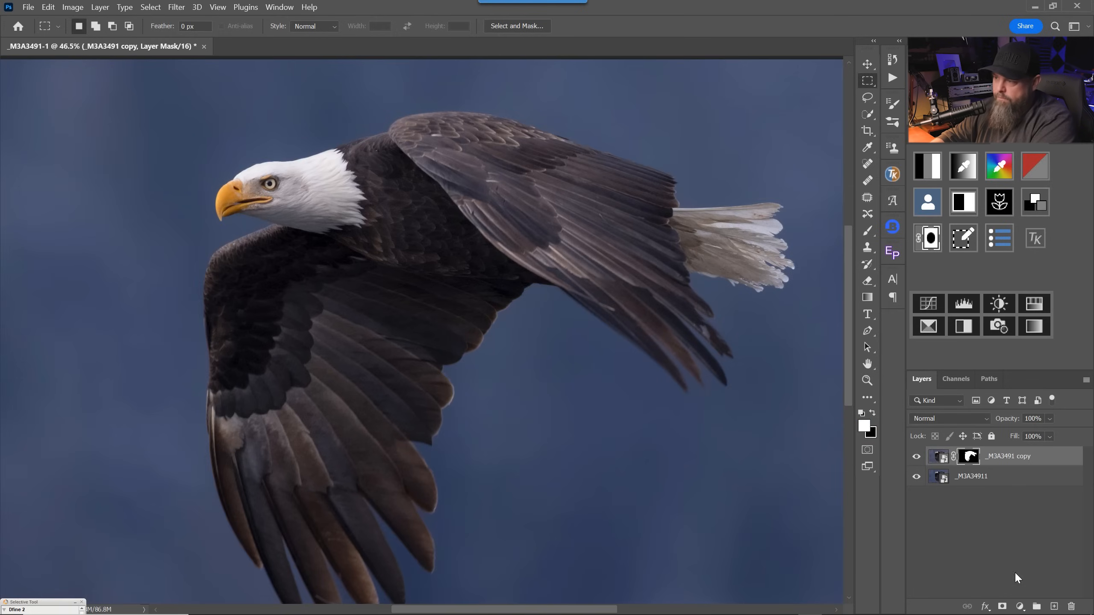
- Compare the image with and without the masked eagle layer, both close up and with the whole photo in view
click(917, 457)
click(917, 457)
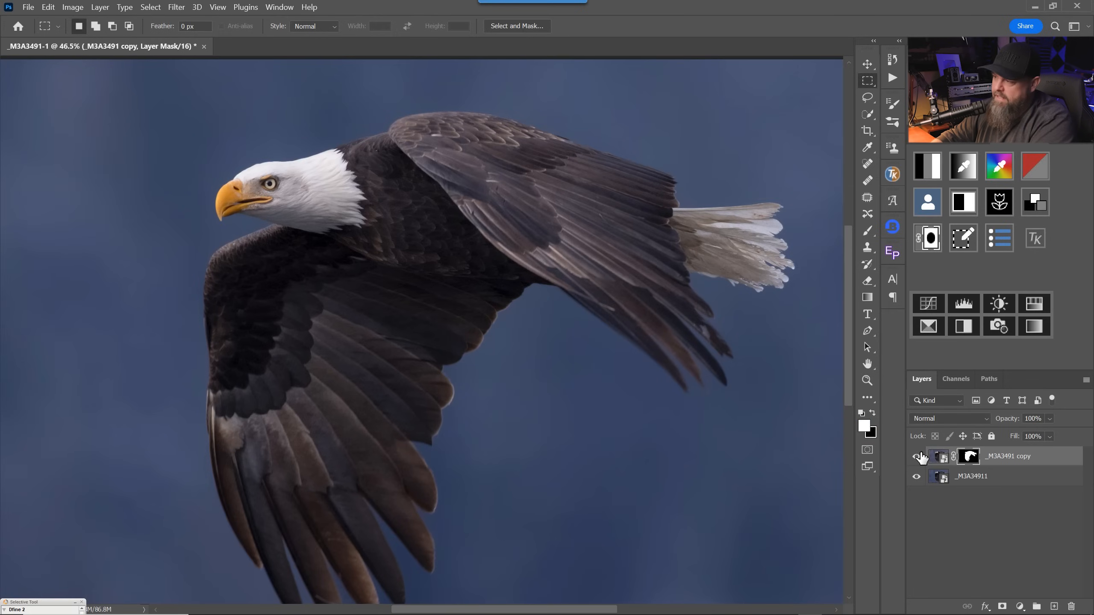
drag(471, 446, 533, 343)
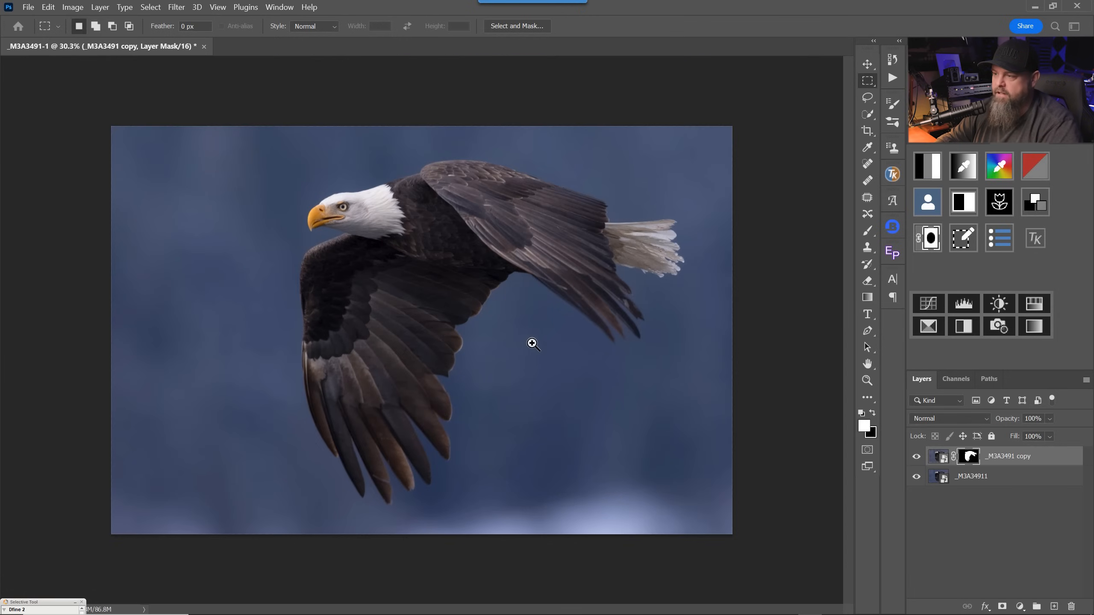
click(915, 457)
click(916, 458)
click(916, 457)
click(913, 457)
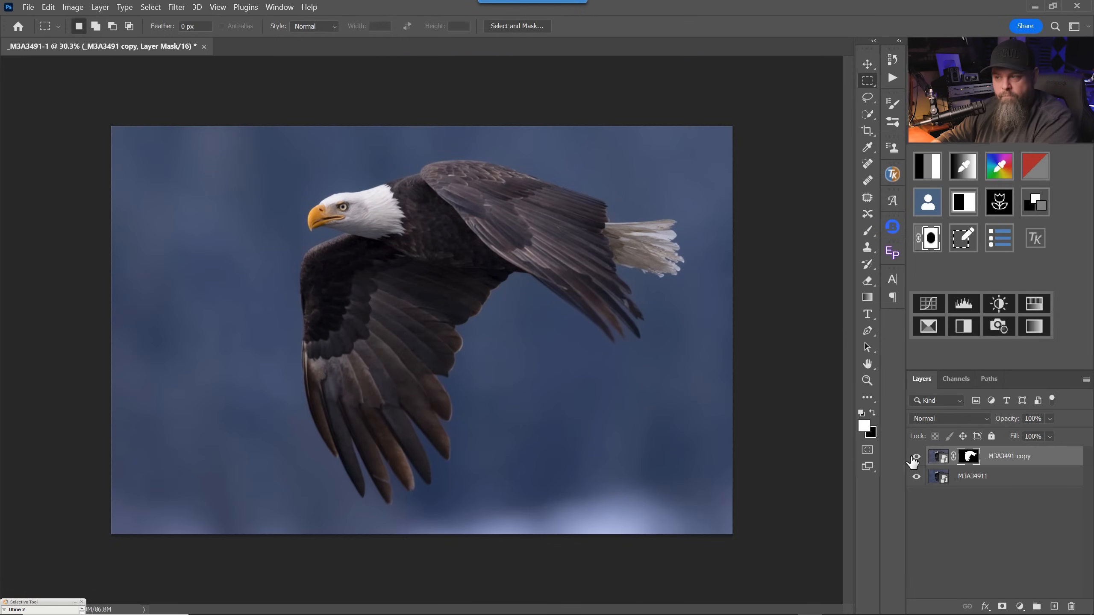
click(913, 456)
click(912, 457)
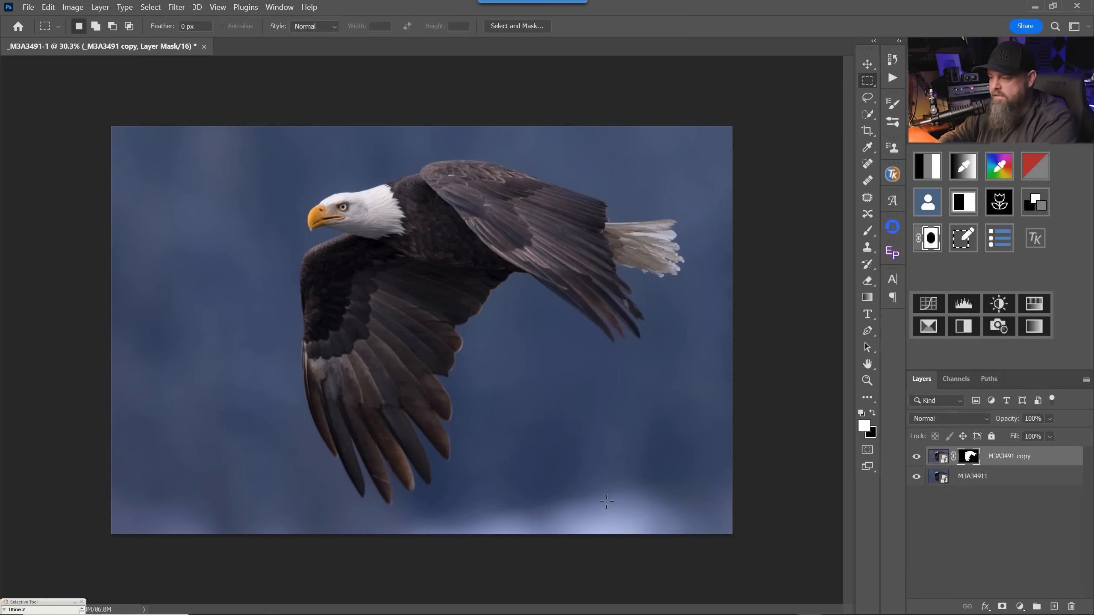
- Darken the background raw layer in Camera Raw with Highlights -100, Whites -54 and Exposure -0.55, and compare it against the masked eagle
click(940, 479)
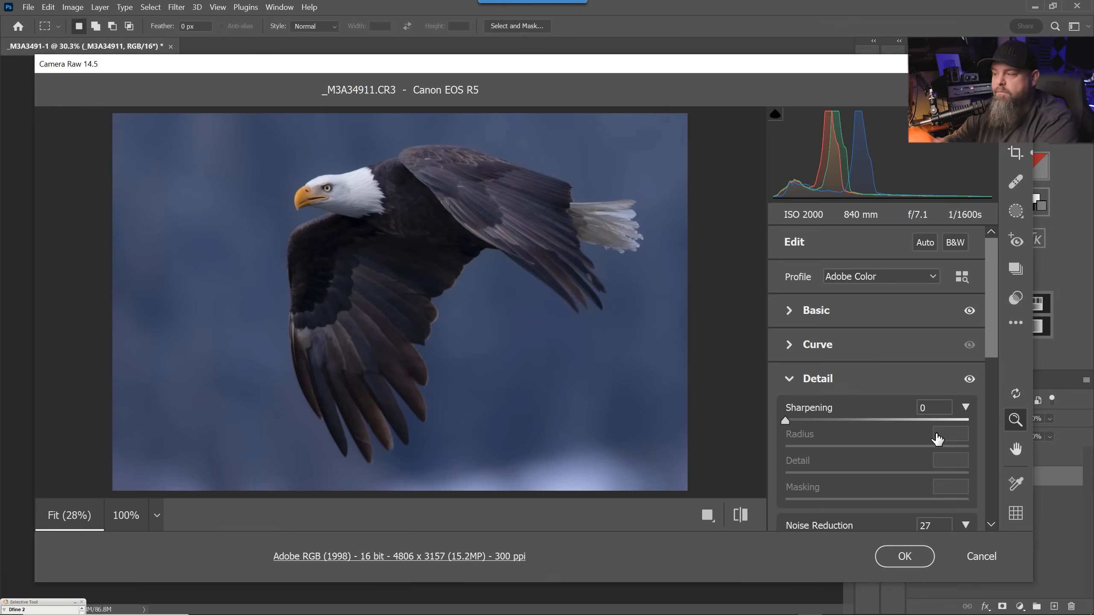
click(792, 311)
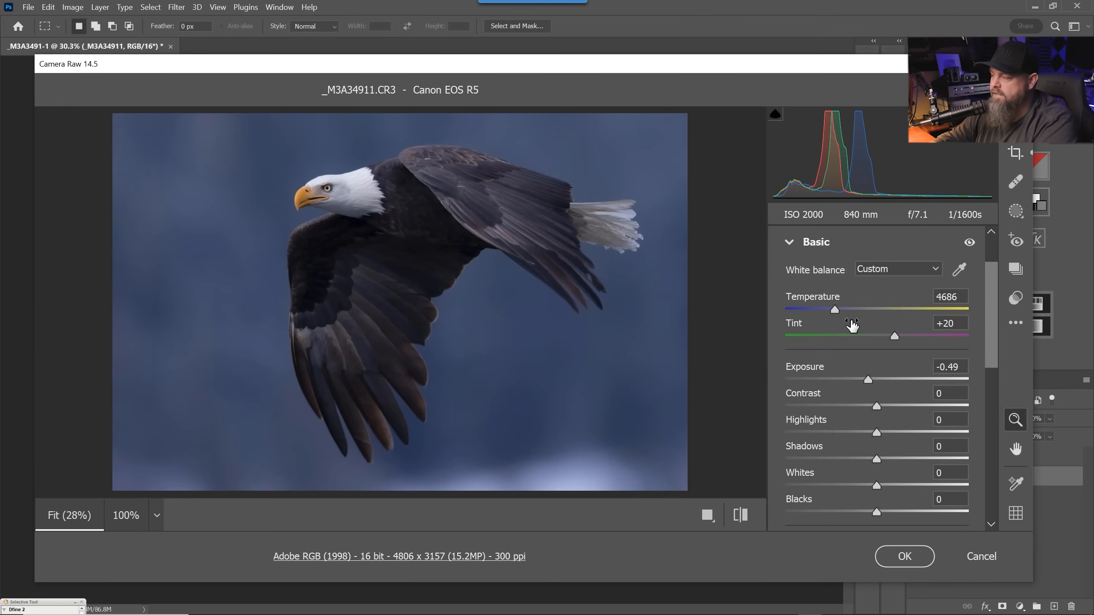
drag(987, 344, 988, 386)
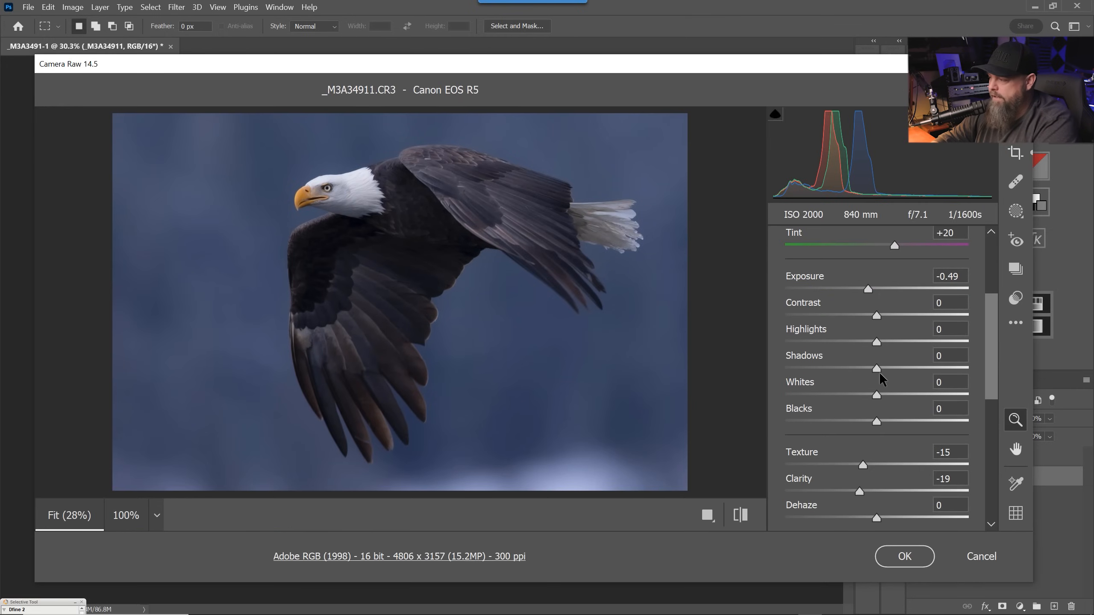
drag(876, 341, 813, 343)
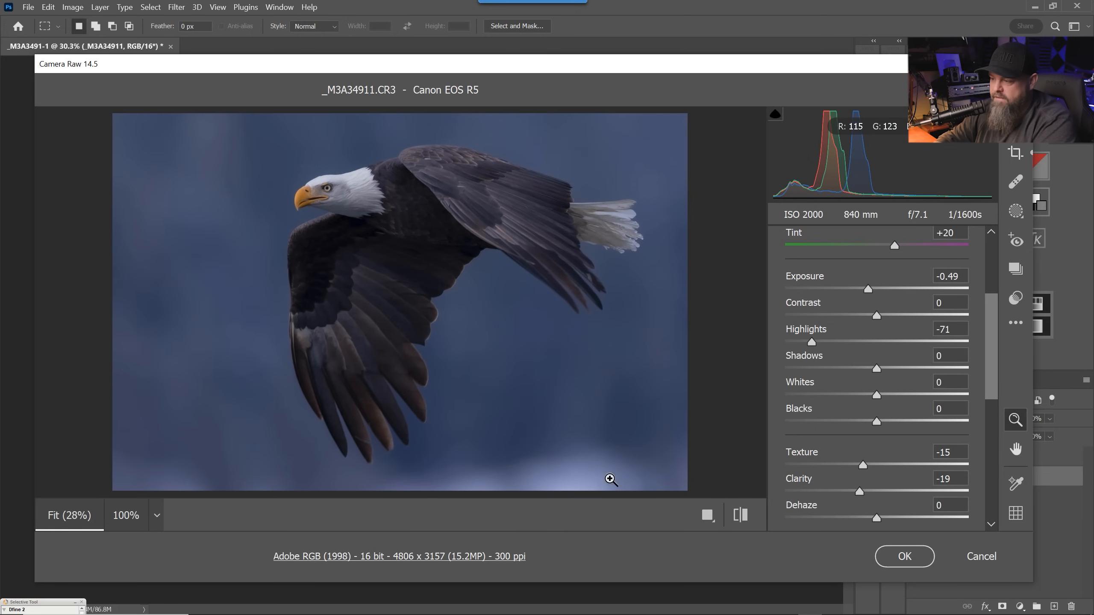
drag(834, 341, 830, 338)
drag(847, 396, 826, 394)
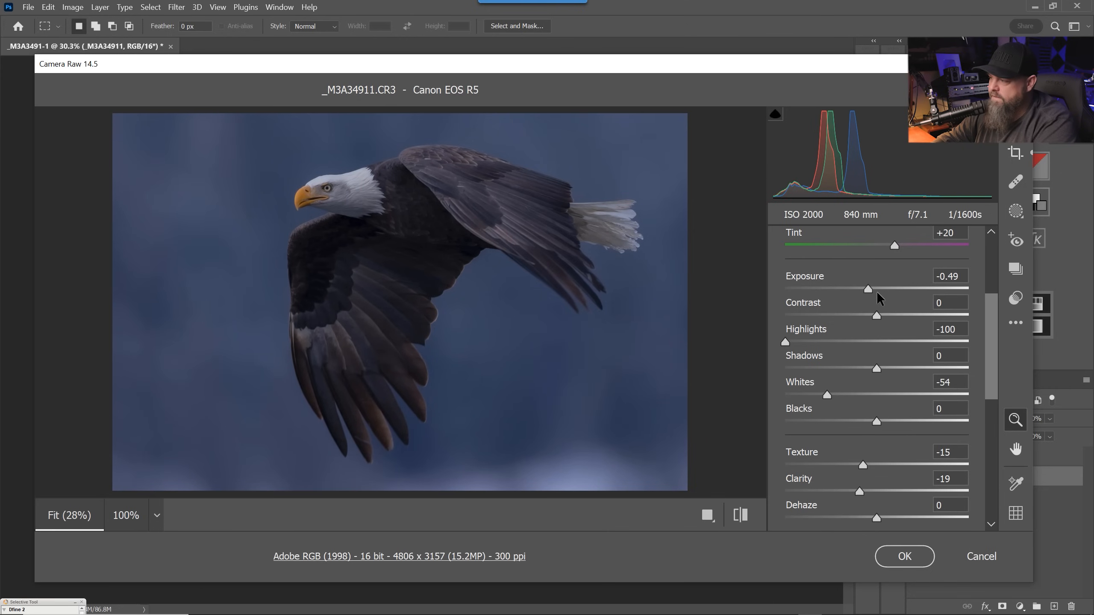
drag(866, 290, 864, 289)
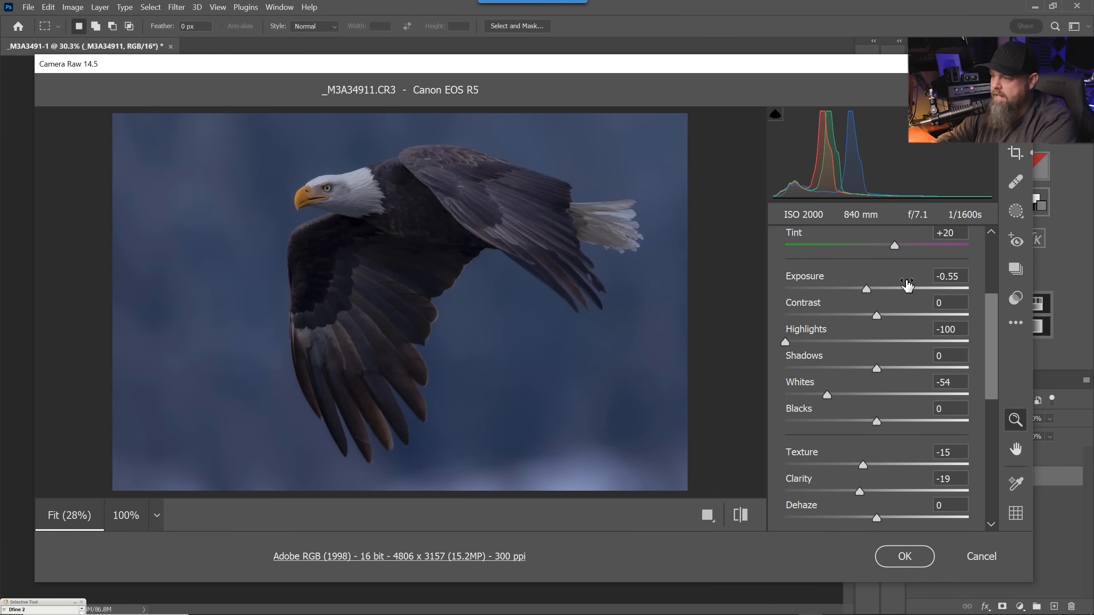
click(906, 556)
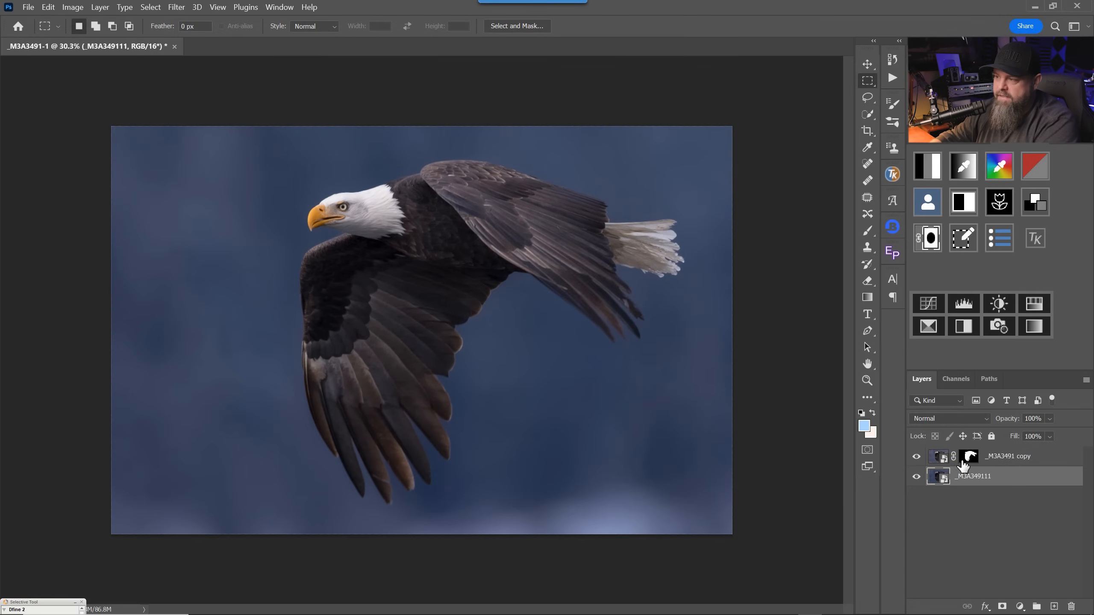
click(917, 457)
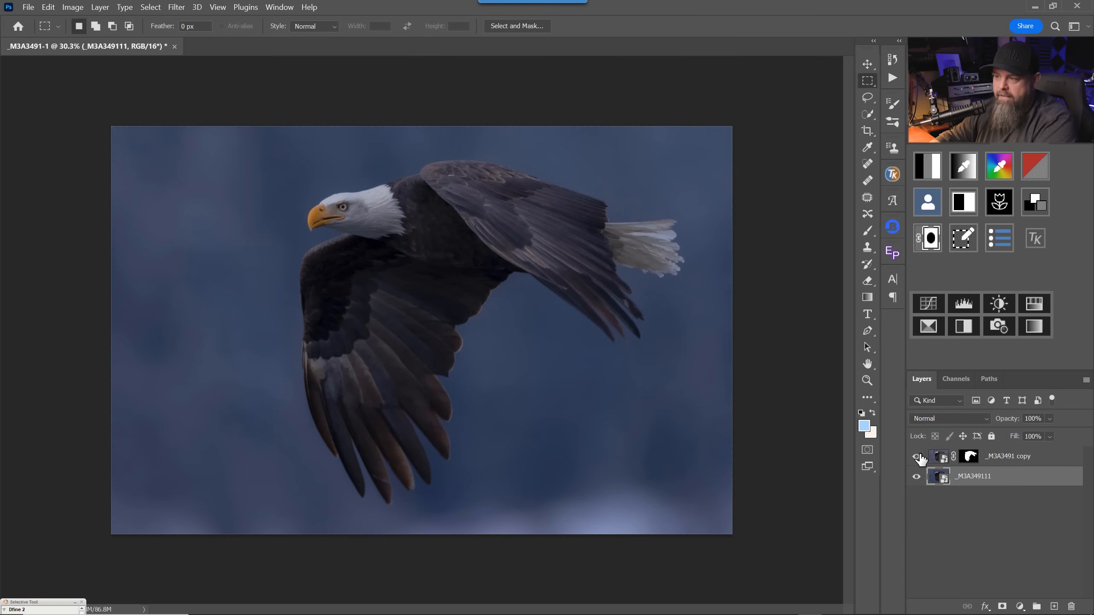
click(917, 456)
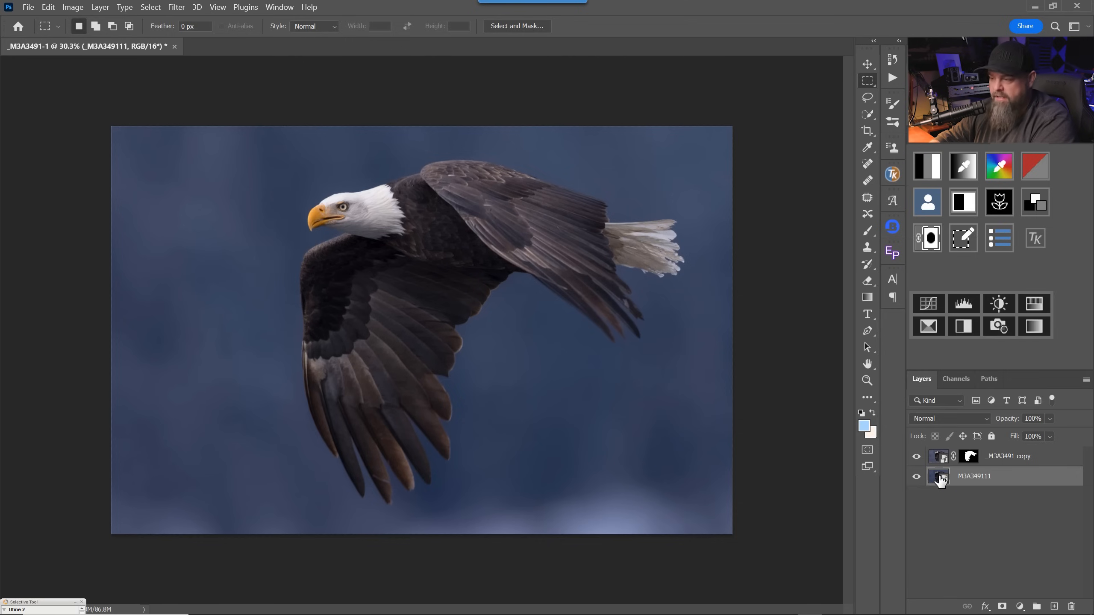
- View the eagle layer's mask on its own, set its density to 97% and readjust the density against the image
click(969, 459)
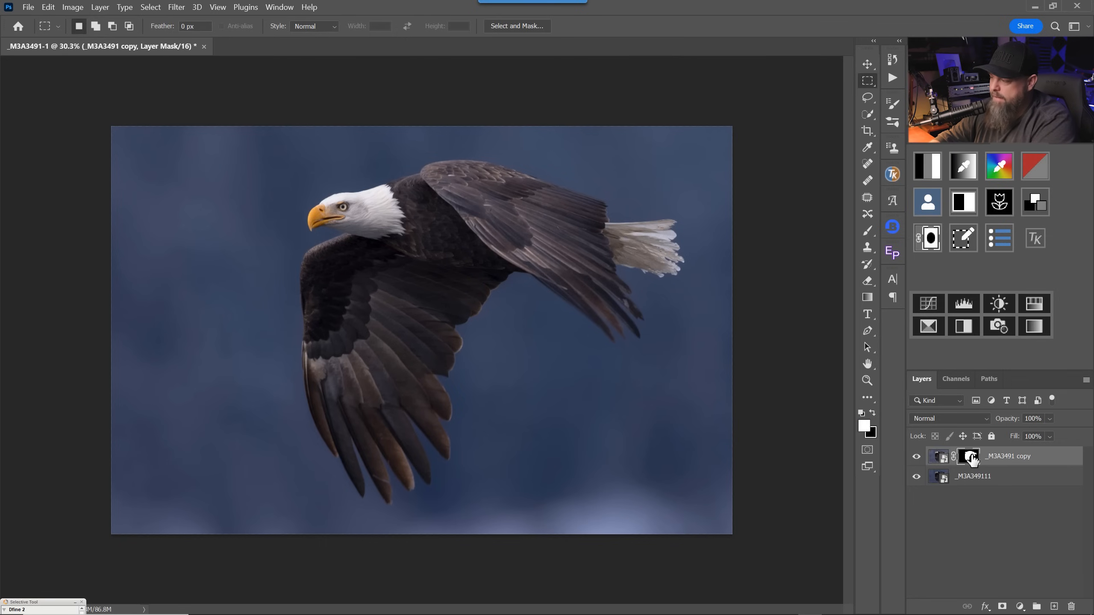
double_click(973, 462)
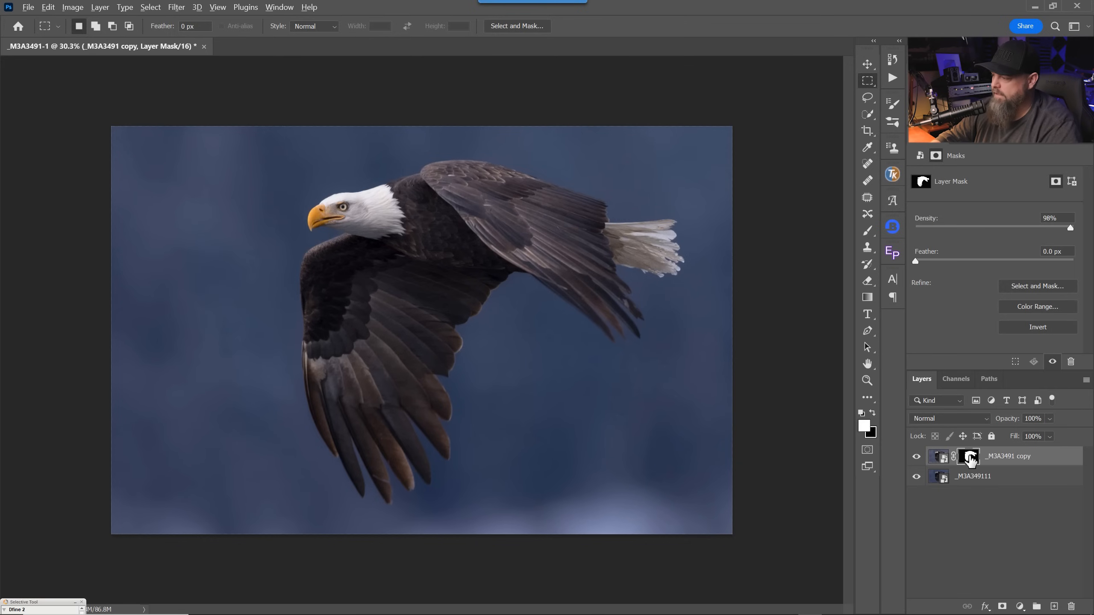
alt+click(971, 460)
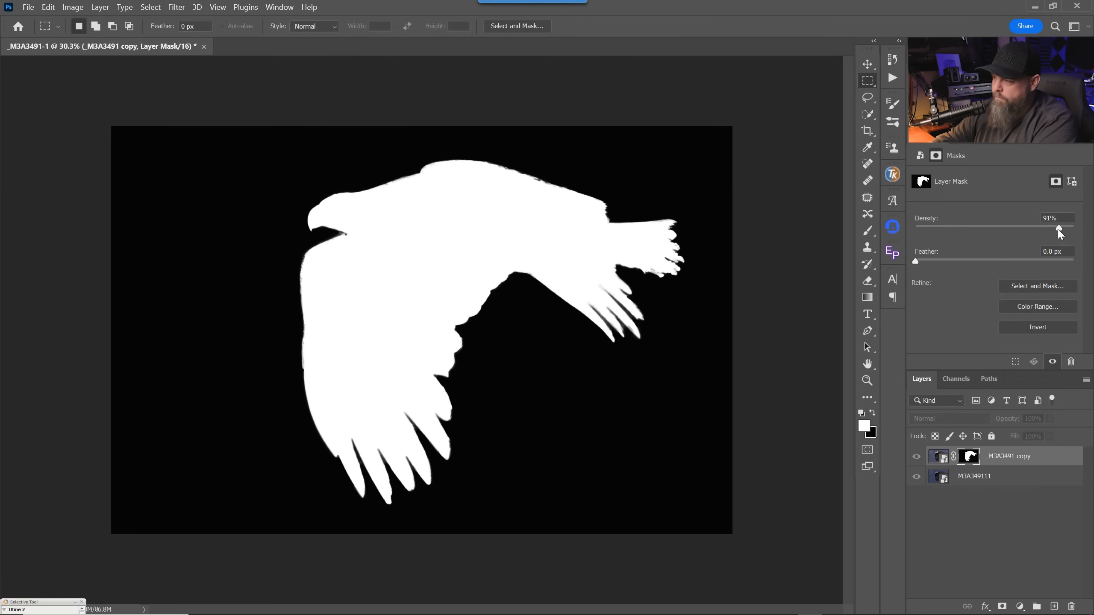
mouse_move(1059, 233)
mouse_down()
mouse_move(998, 233)
mouse_move(1061, 228)
mouse_up()
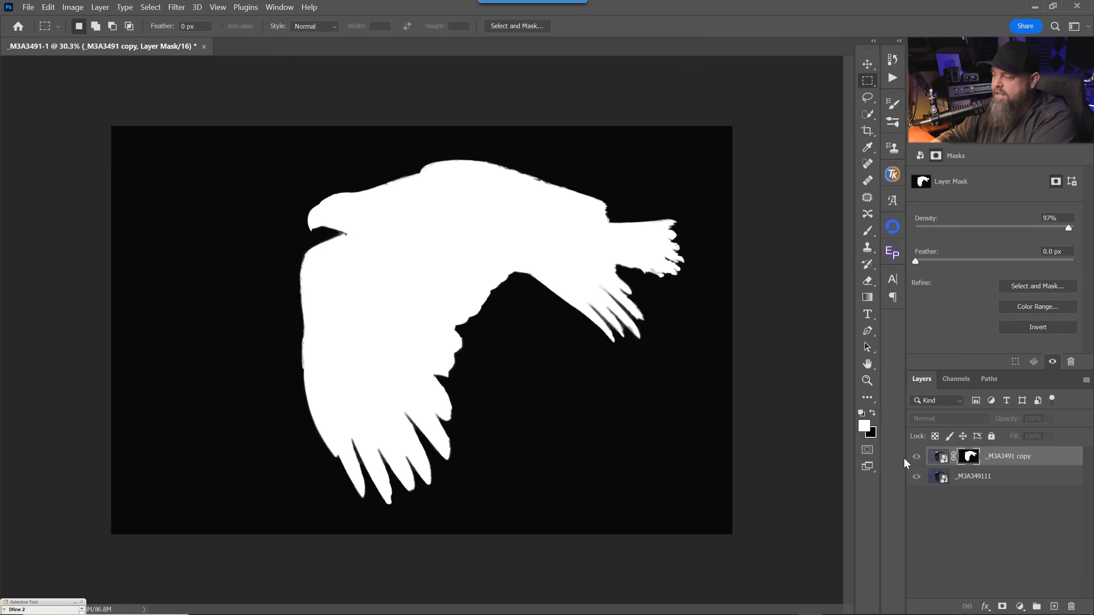
click(935, 458)
click(936, 155)
drag(1026, 228, 1050, 229)
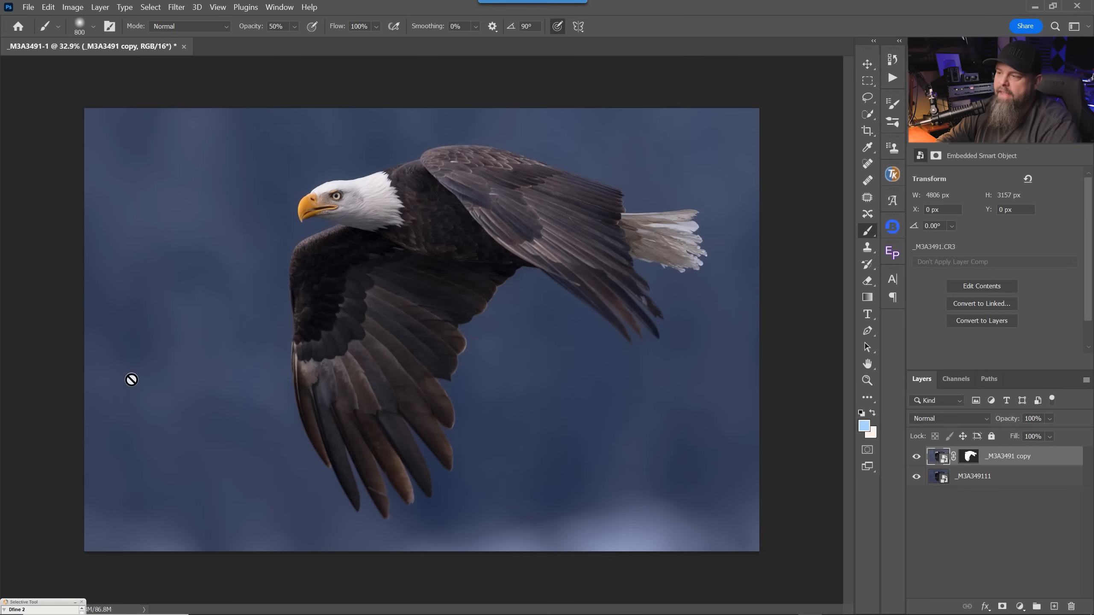
- Add a Brightness/Contrast adjustment clipped to the eagle layer and set its brightness to -24
drag(554, 215, 471, 310)
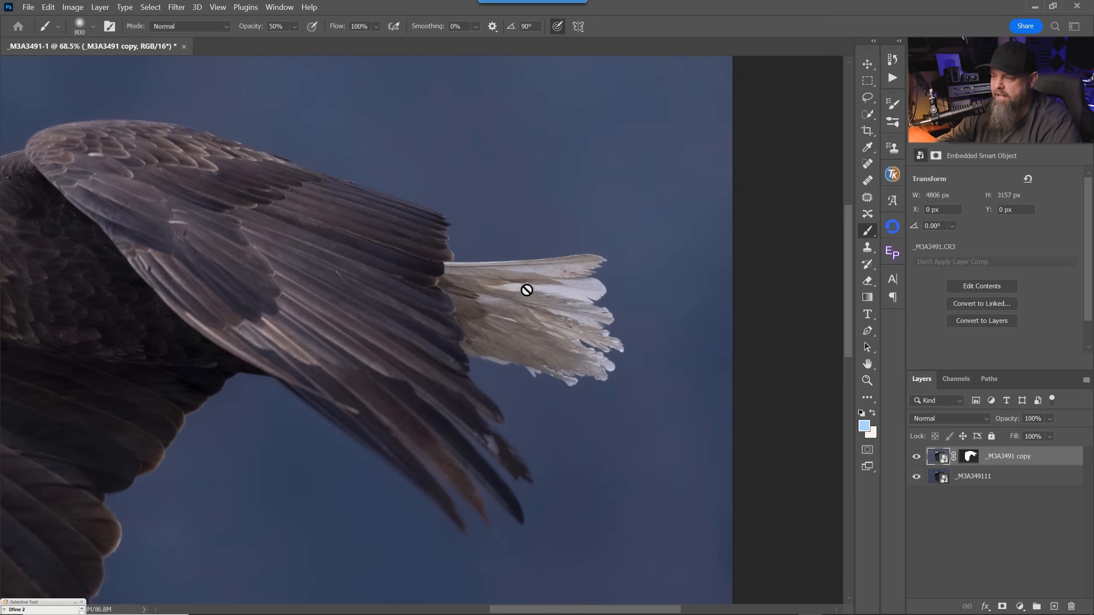
click(1020, 607)
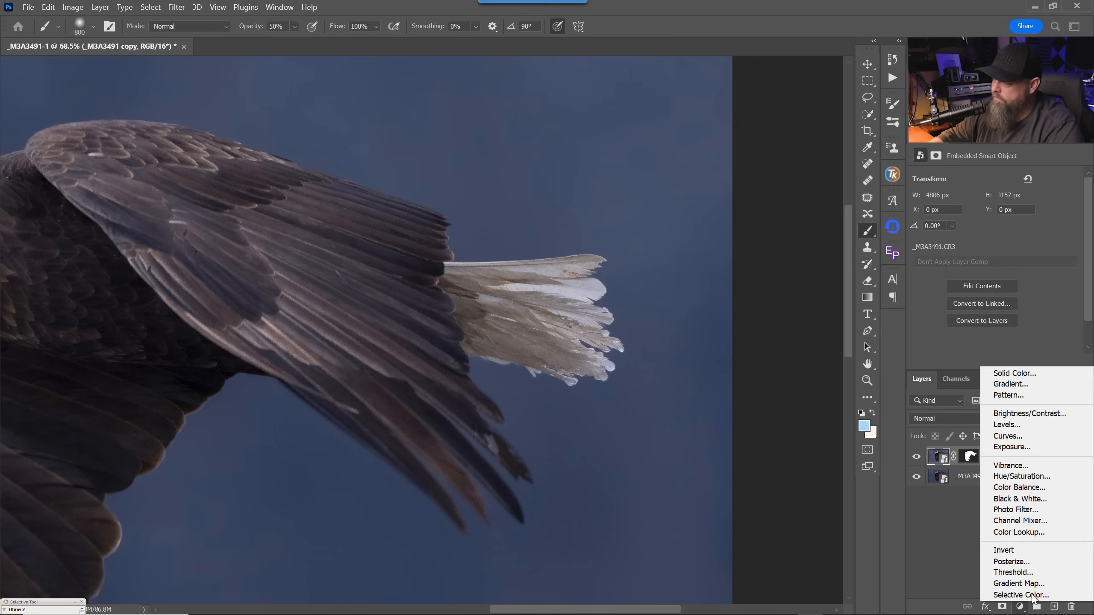
click(1029, 414)
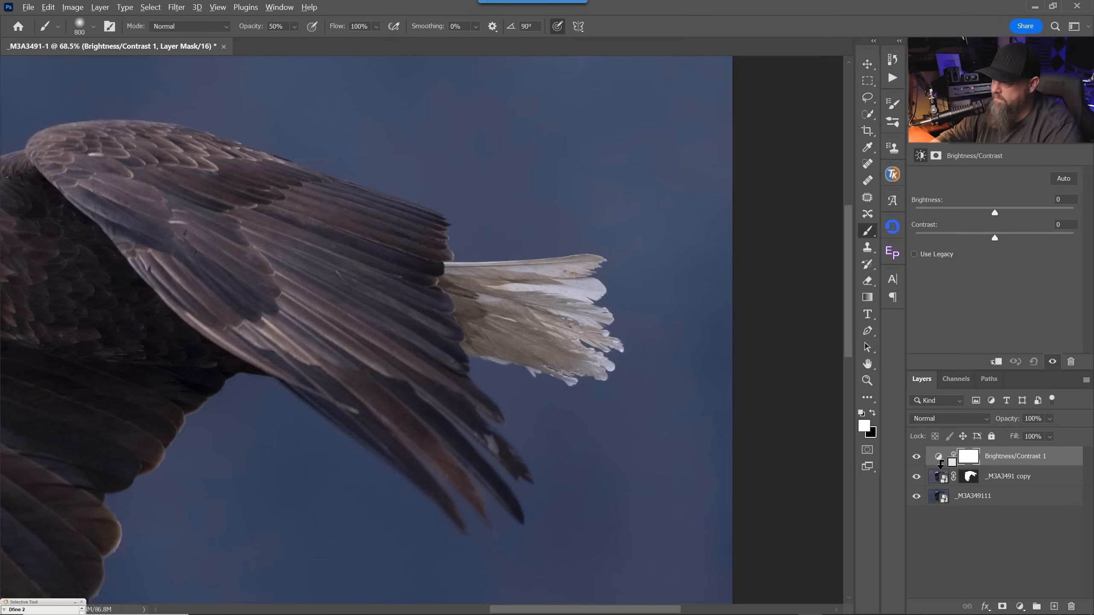
alt+click(941, 462)
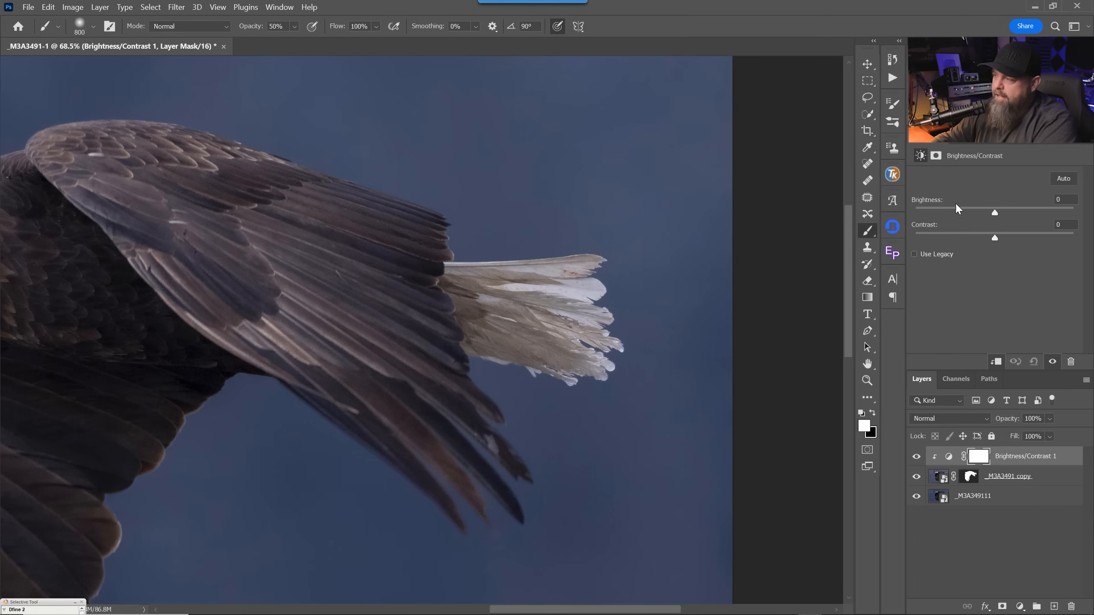
drag(994, 214, 984, 214)
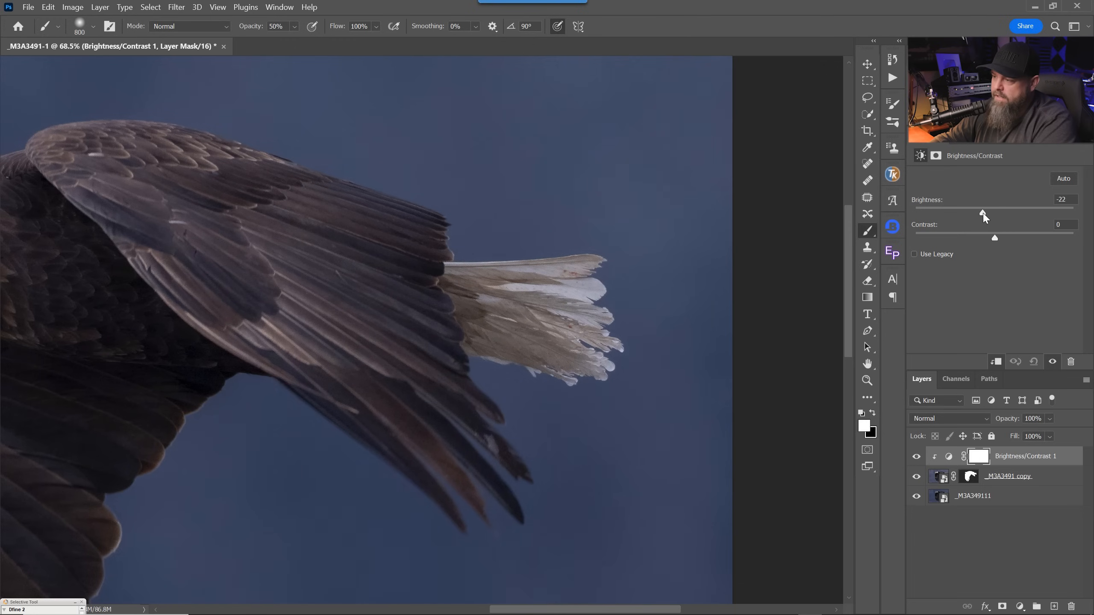
- Invert the Brightness/Contrast mask to black, paint white over the tail at 60% opacity with an 800 brush, and check the mask
click(985, 461)
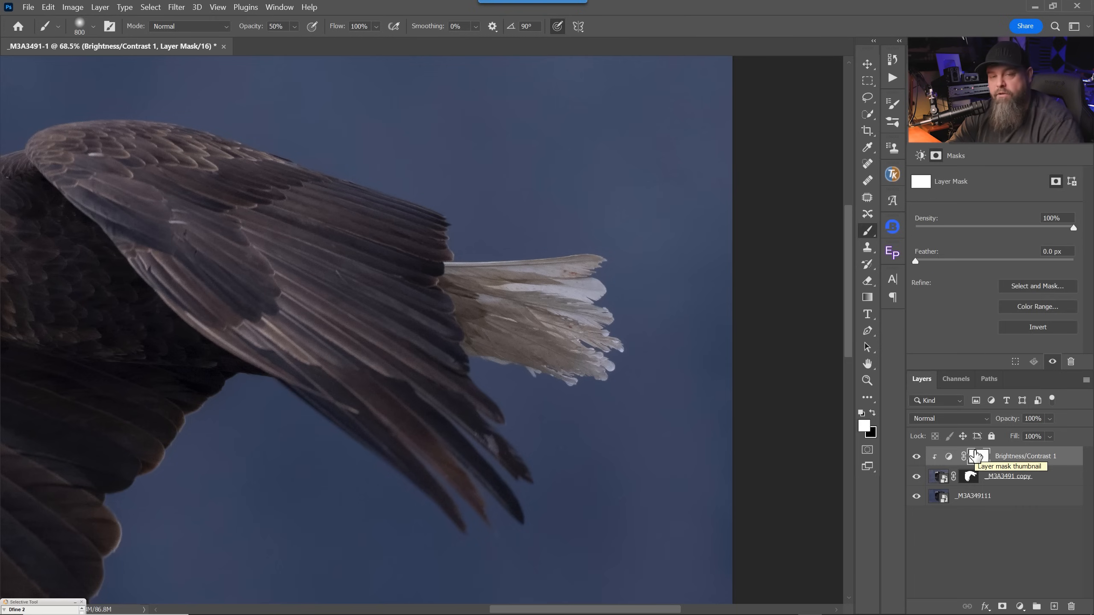
key(ctrl+i)
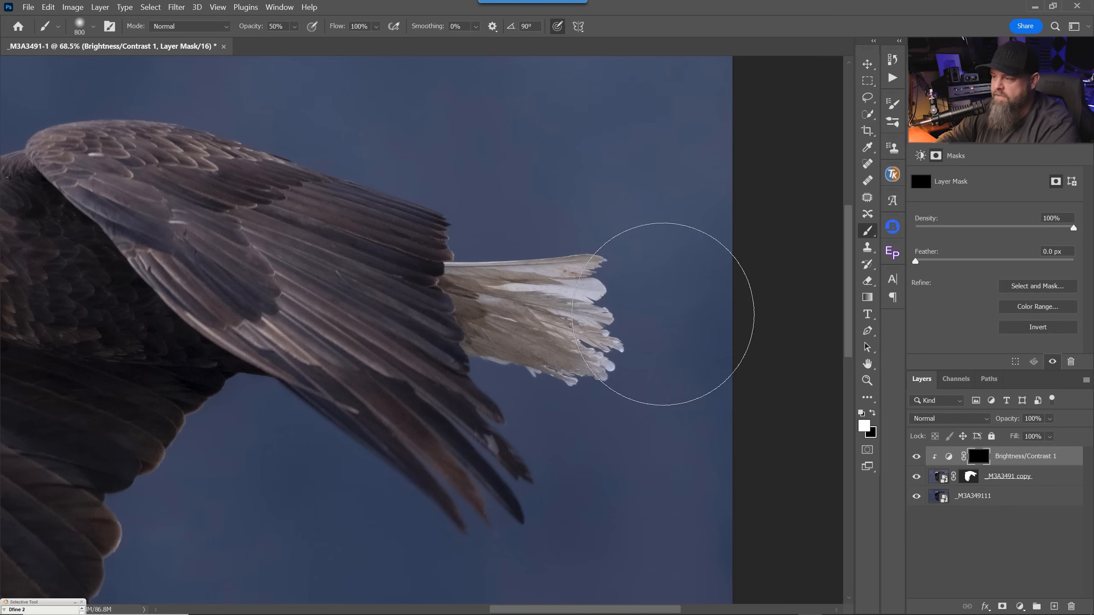
key(6)
drag(549, 356, 605, 311)
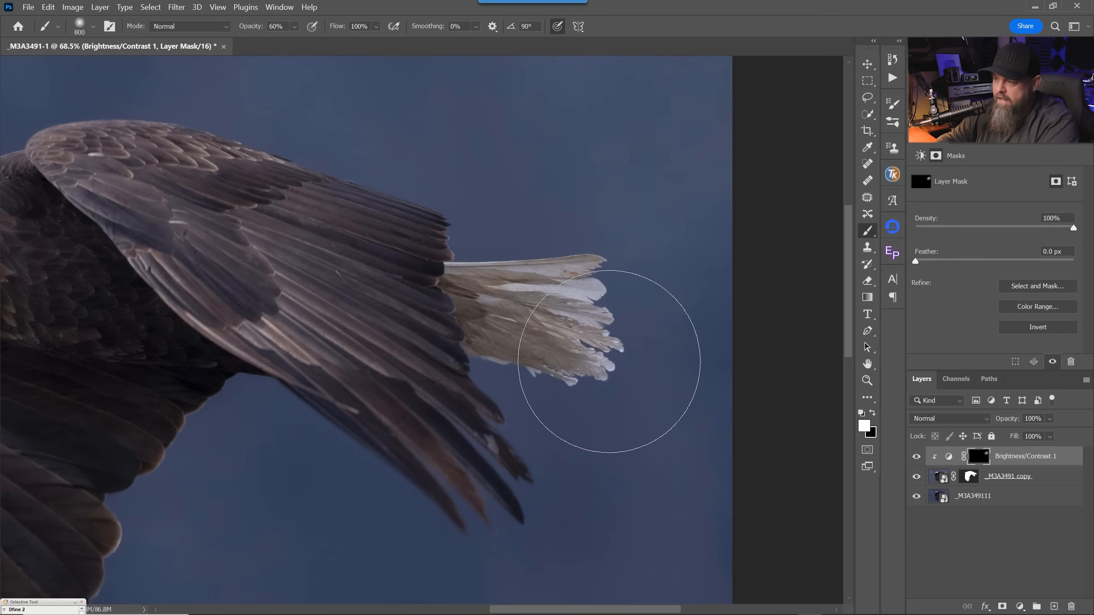
drag(641, 348, 630, 303)
drag(492, 299, 561, 380)
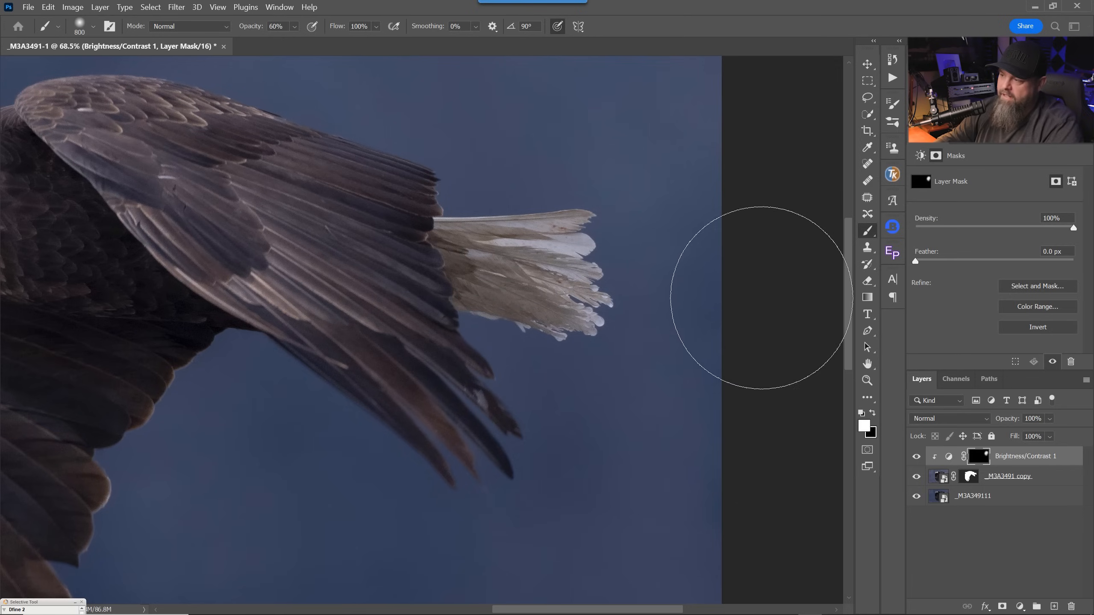
alt+click(980, 457)
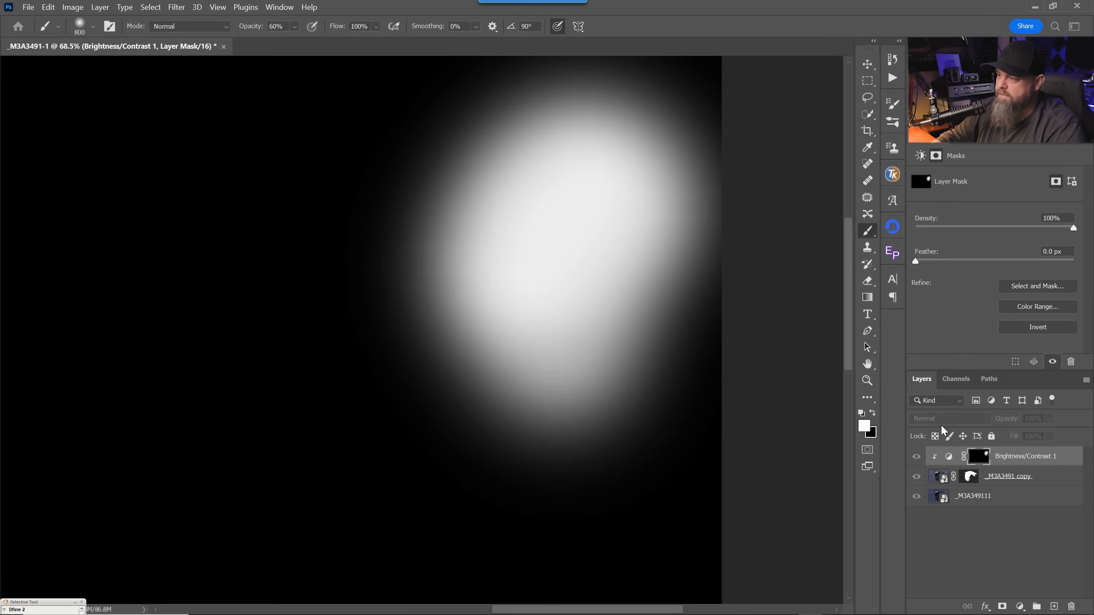
click(948, 456)
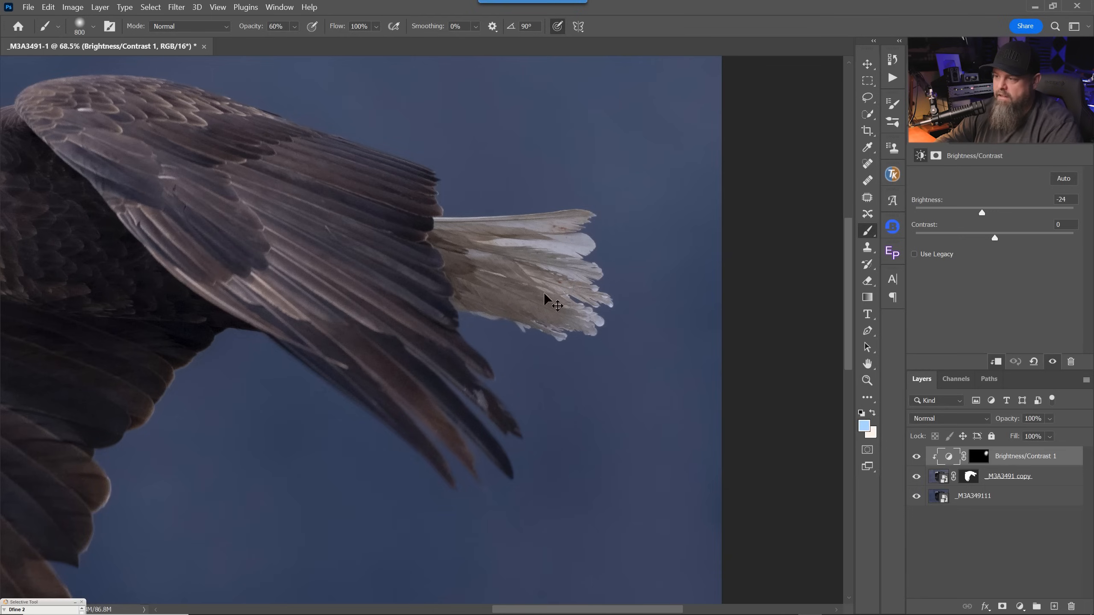
- Compare the whole image with the Brightness/Contrast tail adjustment switched off and on
key(ctrl+0)
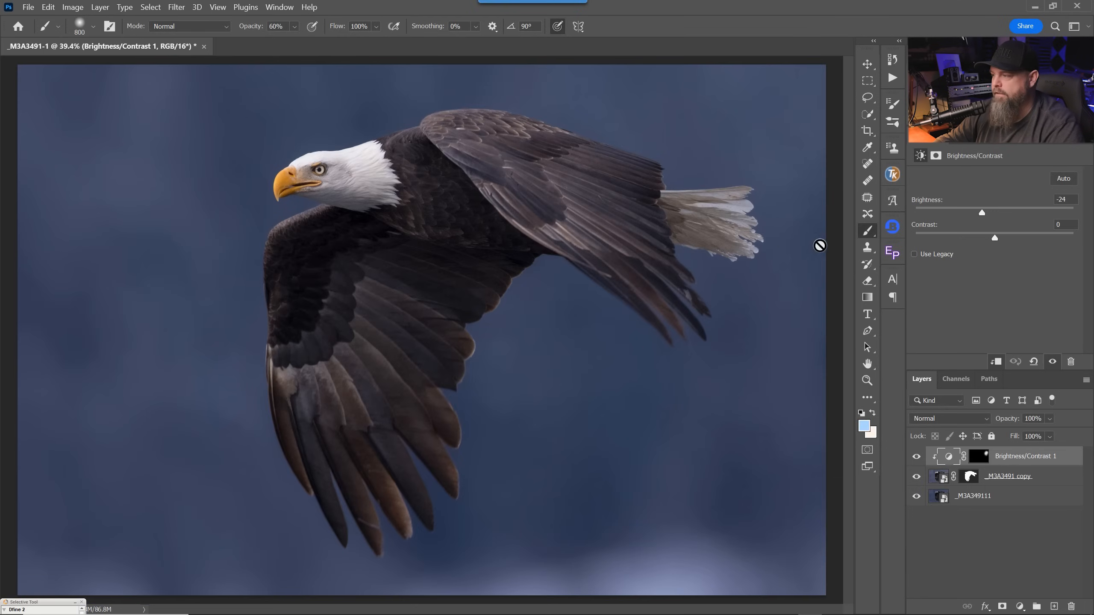
click(917, 458)
click(917, 457)
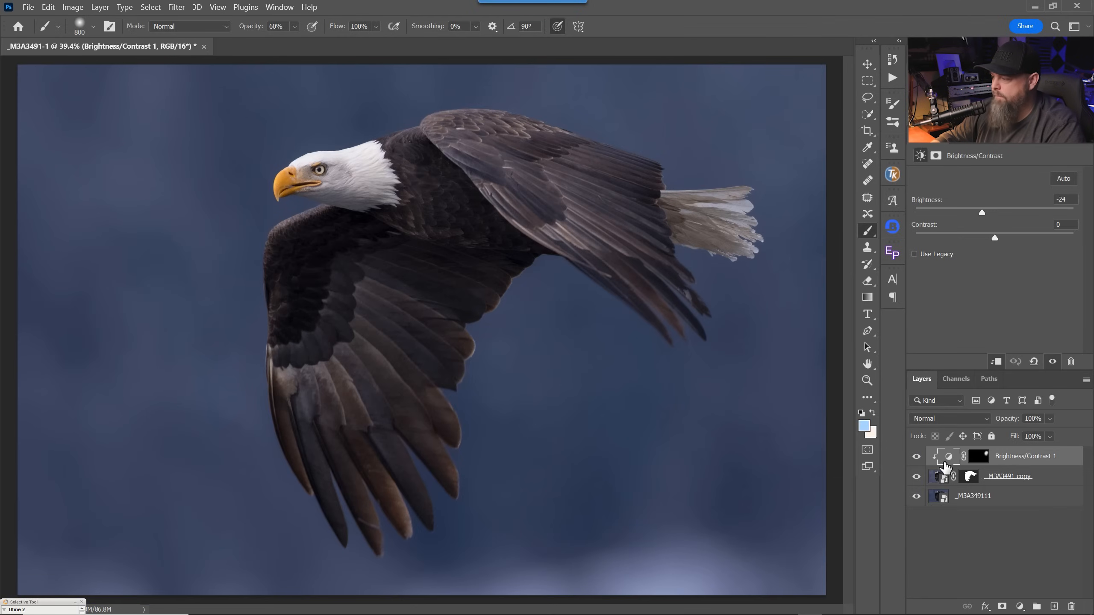
click(917, 458)
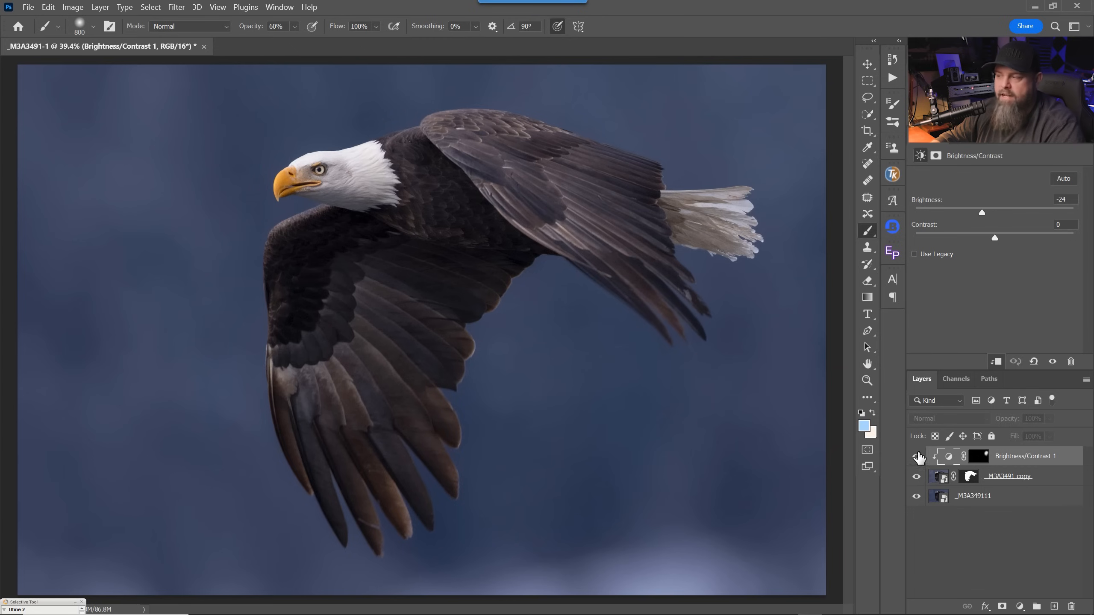
click(918, 457)
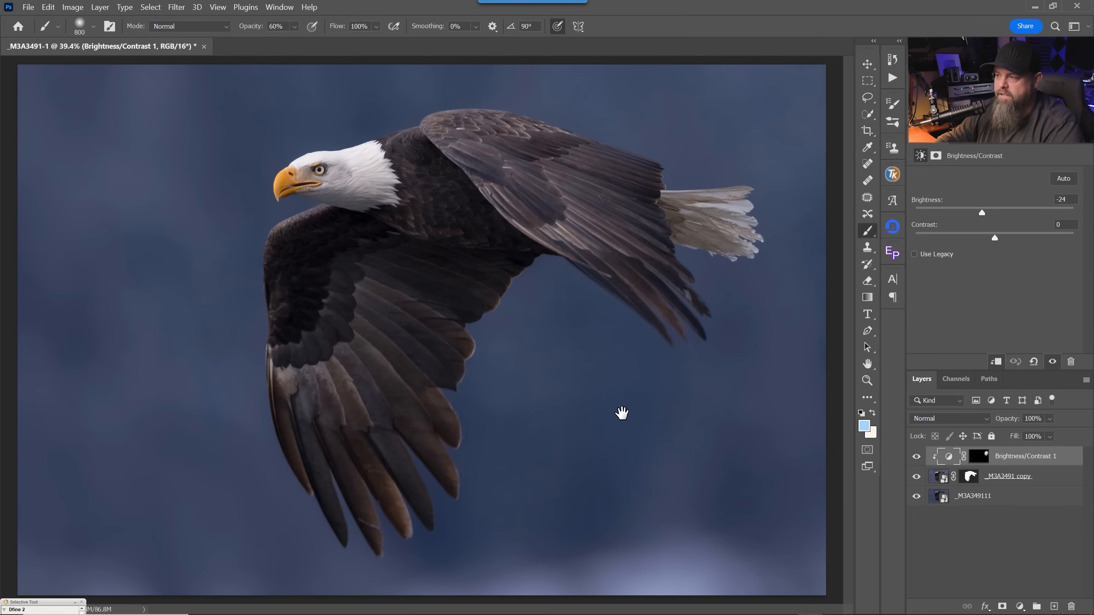
click(916, 458)
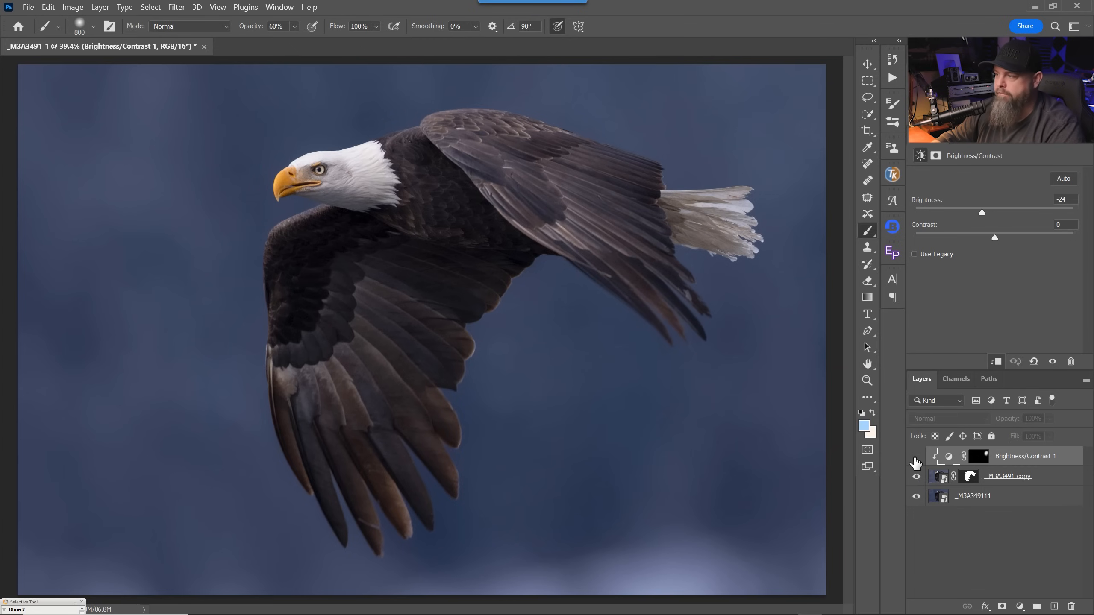
click(917, 457)
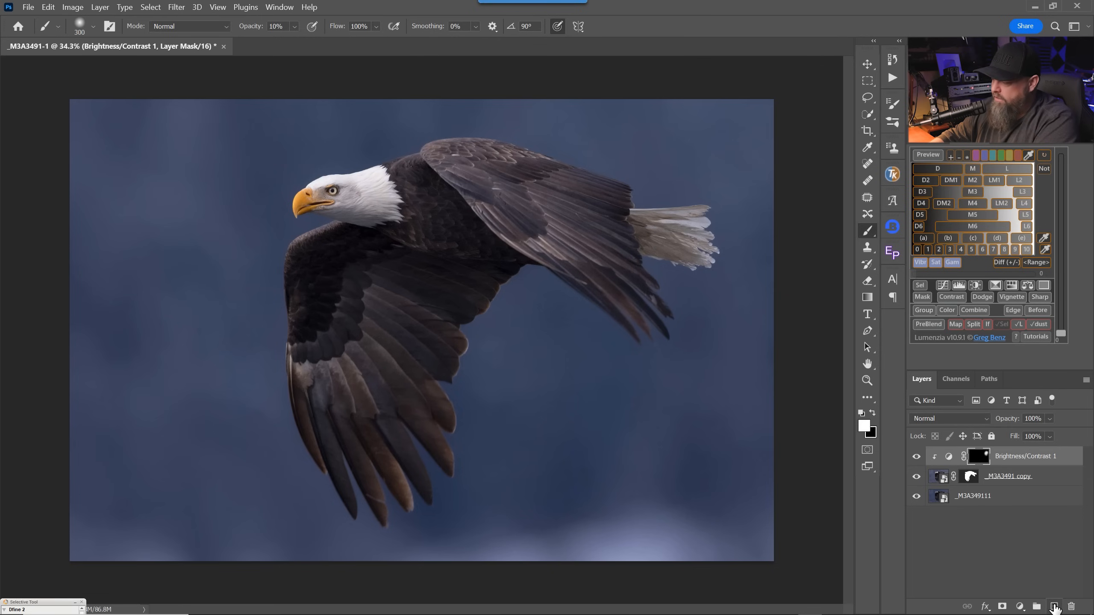
- Add a new empty layer above the Brightness/Contrast adjustment and set its blend mode to Soft Light
click(1053, 607)
click(947, 417)
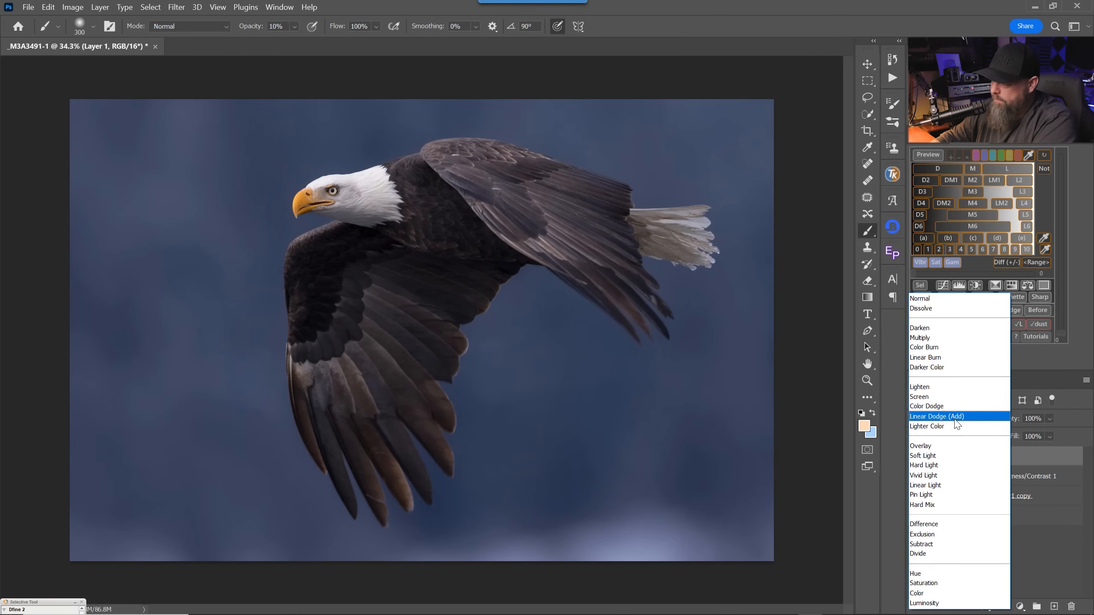
click(931, 459)
- Set the foreground color to a light warm peach, #f1d2ad
click(864, 426)
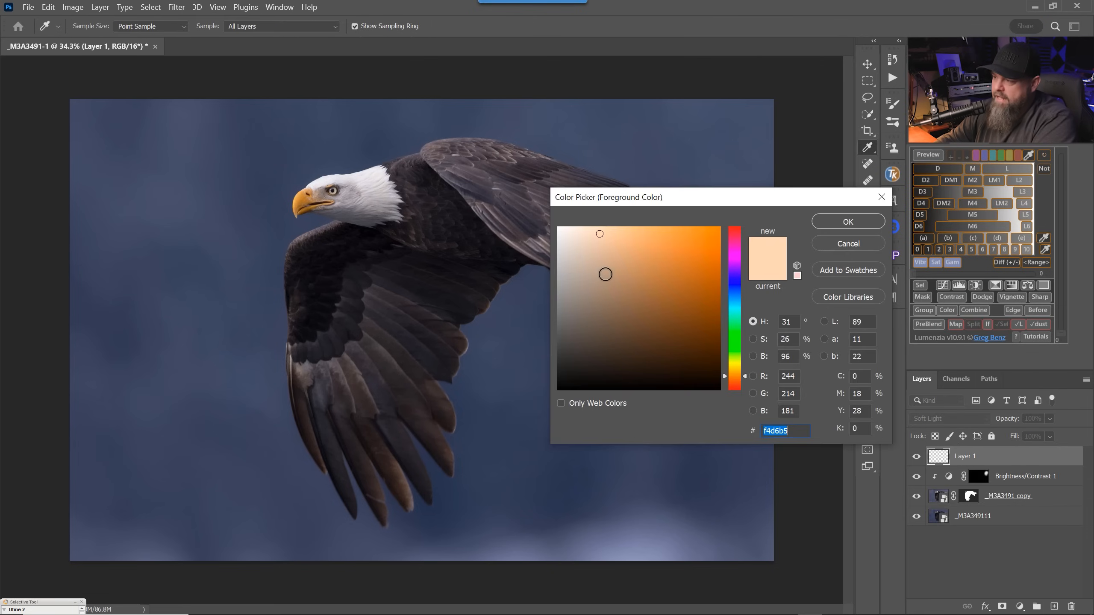
drag(605, 274, 599, 235)
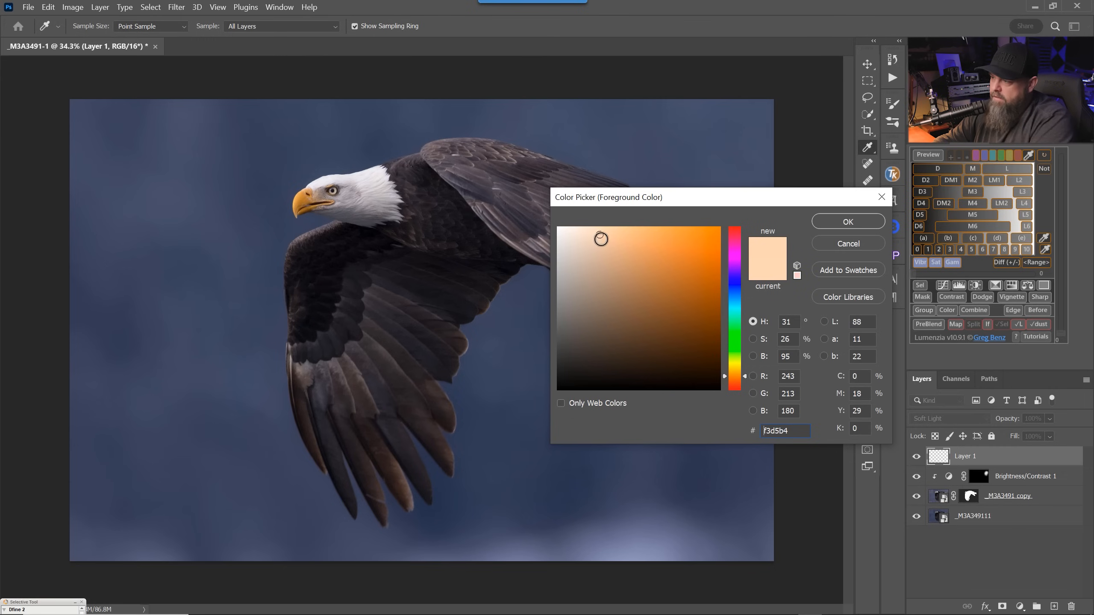
click(600, 237)
drag(597, 231, 599, 253)
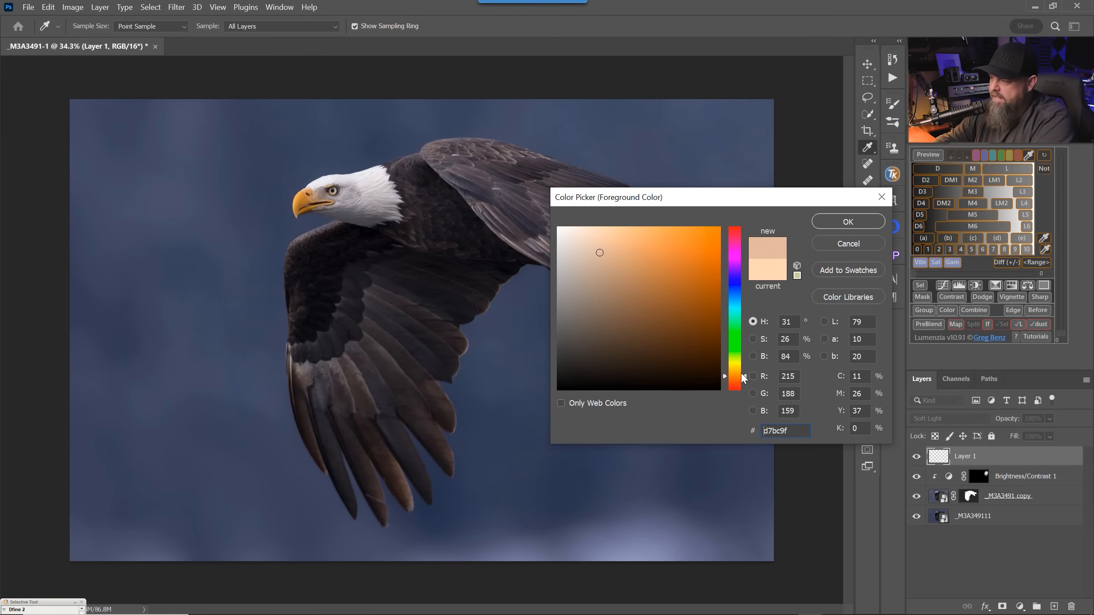
drag(744, 377, 747, 381)
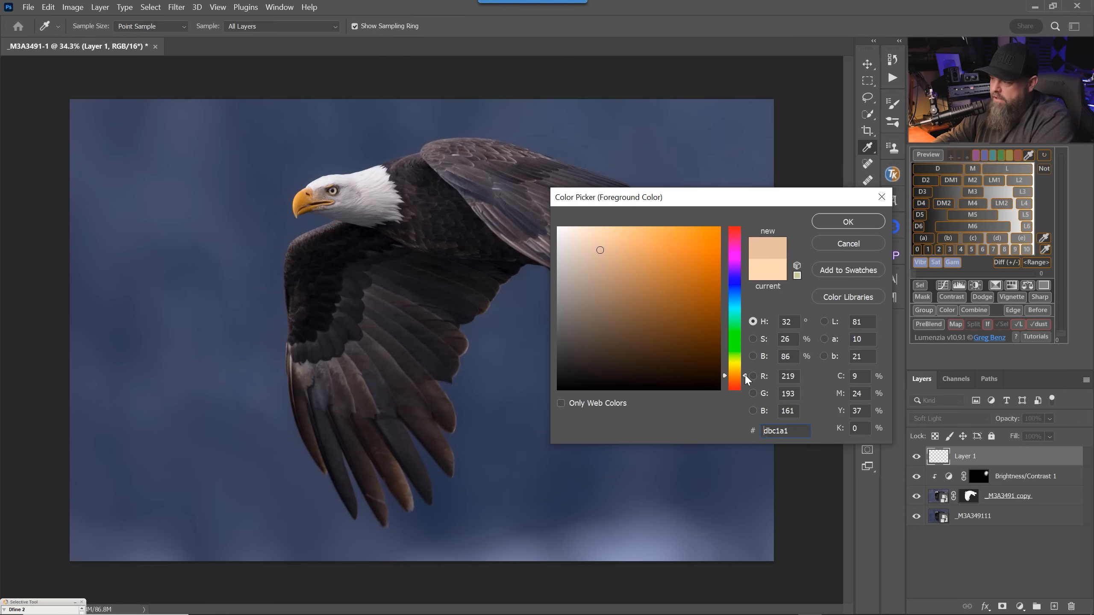
drag(602, 243, 604, 237)
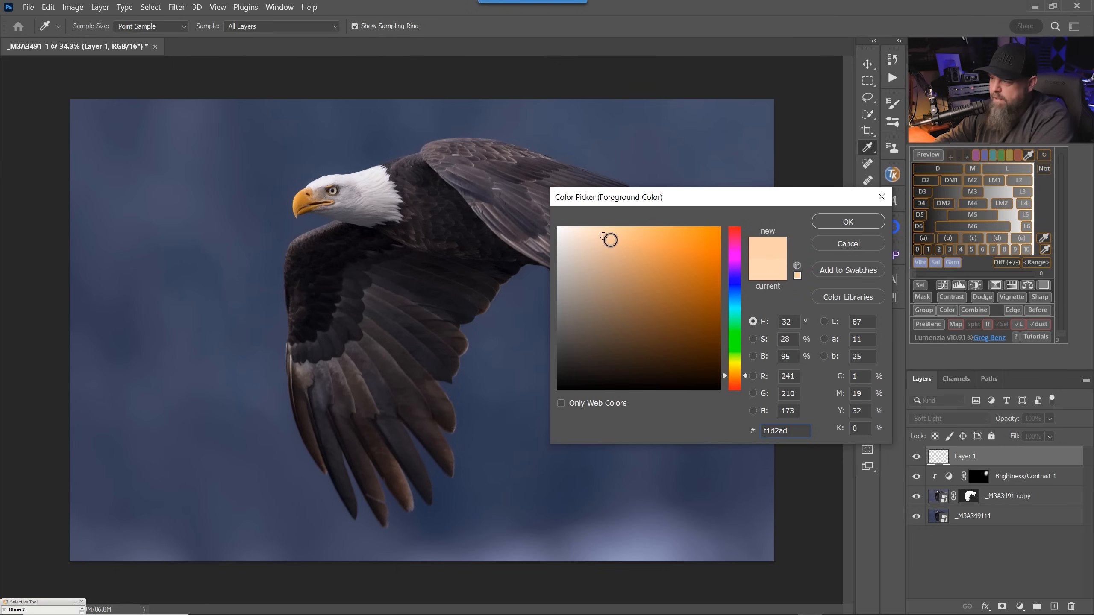
click(863, 219)
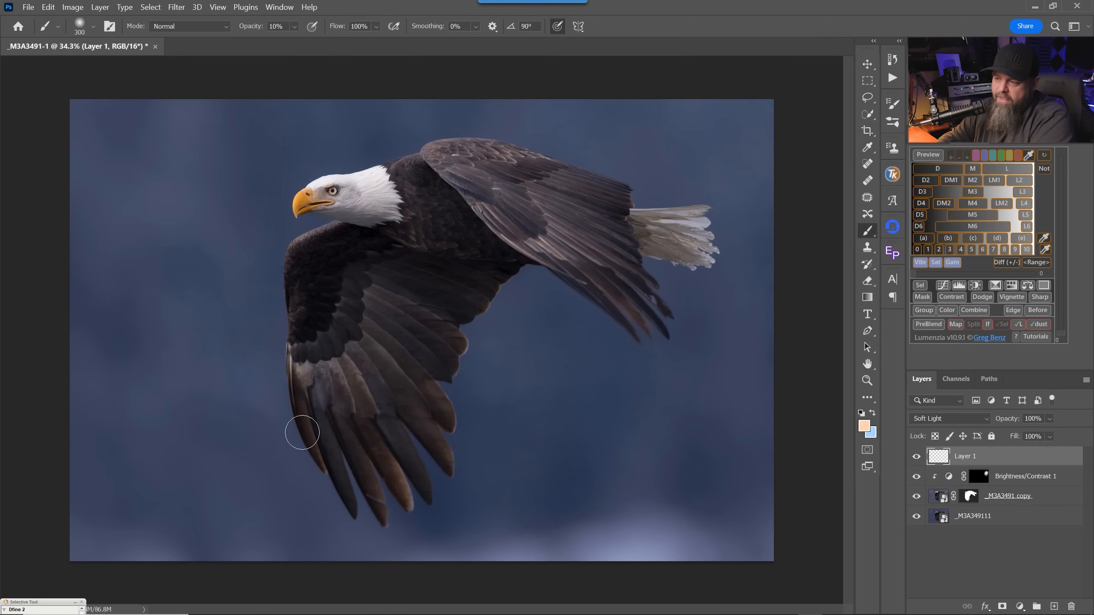
- Try painting the warm color freely across the background, wings and body at 50% opacity with a 700 brush, and undo it
key(5)
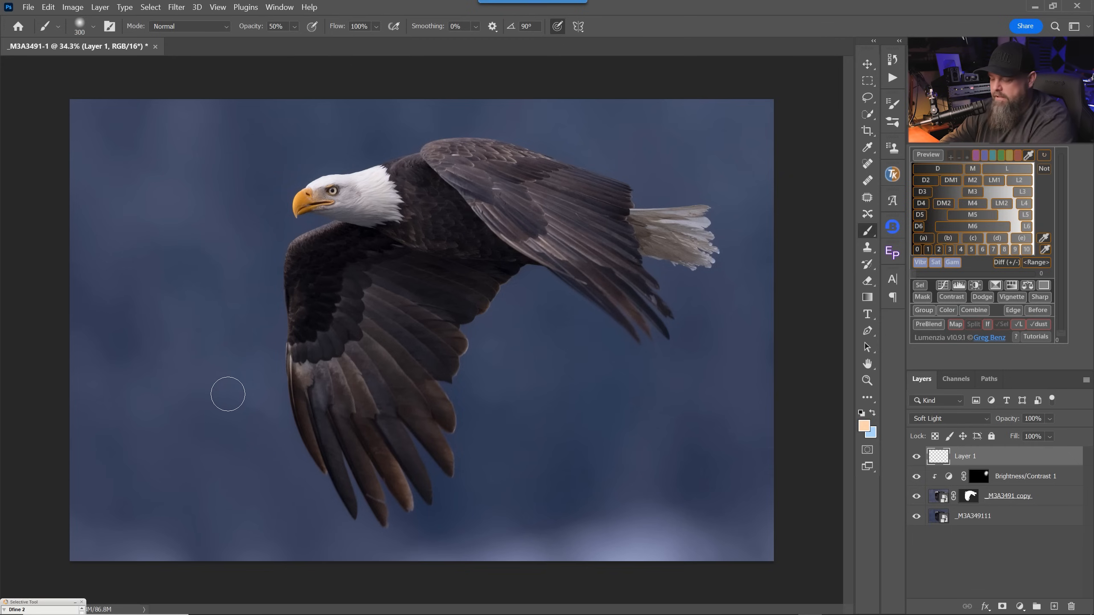
key(bracketright)
key(bracketright)
key(bracketright)
key(bracketright)
key(bracketright)
key(bracketright)
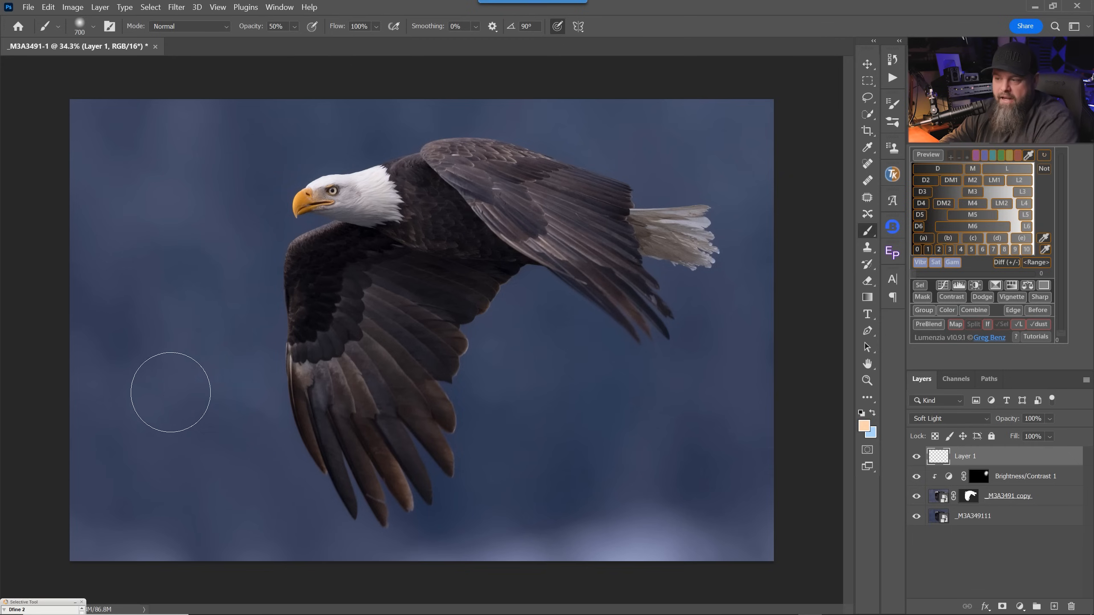
mouse_move(163, 408)
mouse_down()
mouse_move(310, 391)
mouse_move(671, 395)
mouse_up()
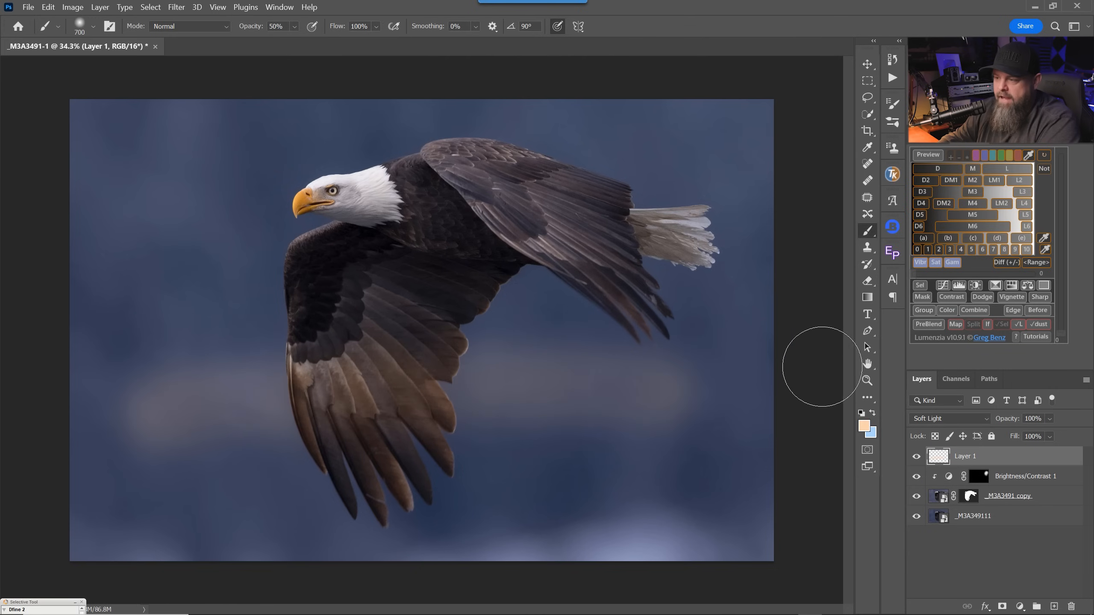
drag(409, 250, 327, 505)
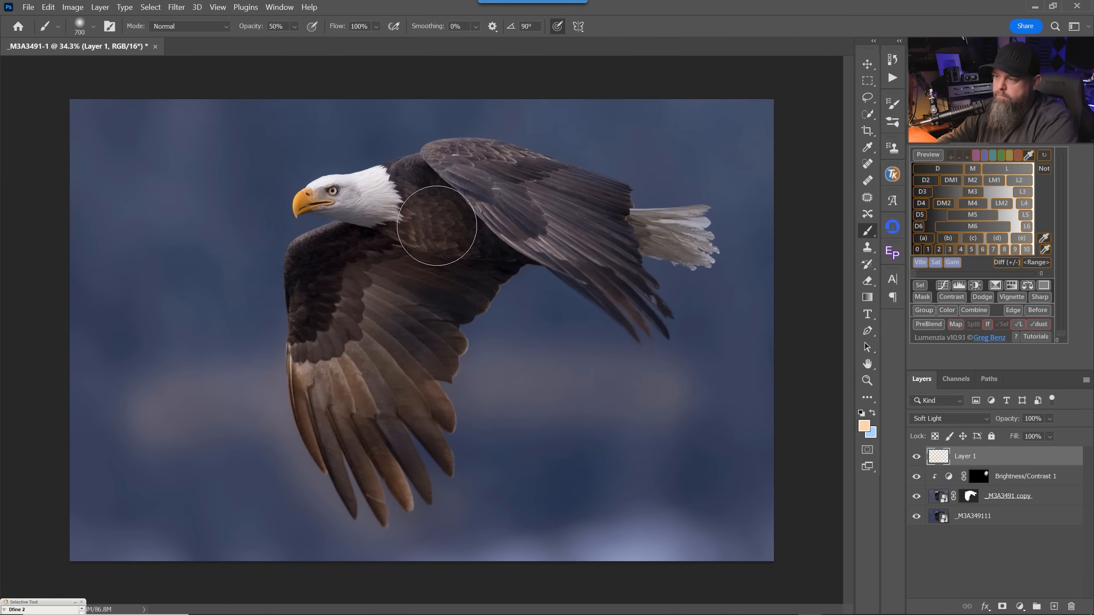
drag(437, 225, 723, 288)
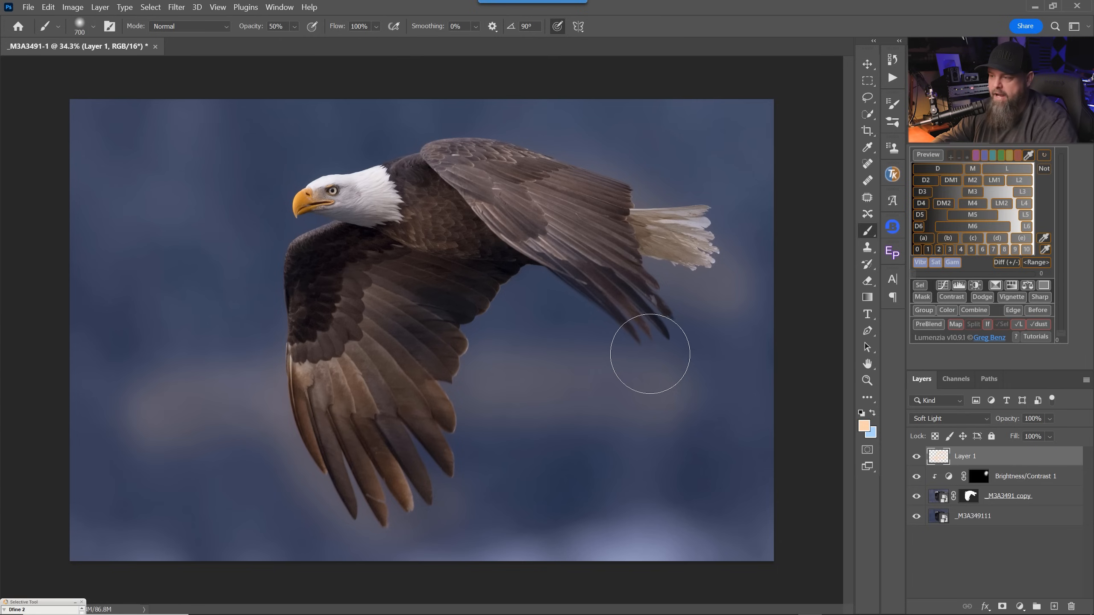
key(ctrl+z)
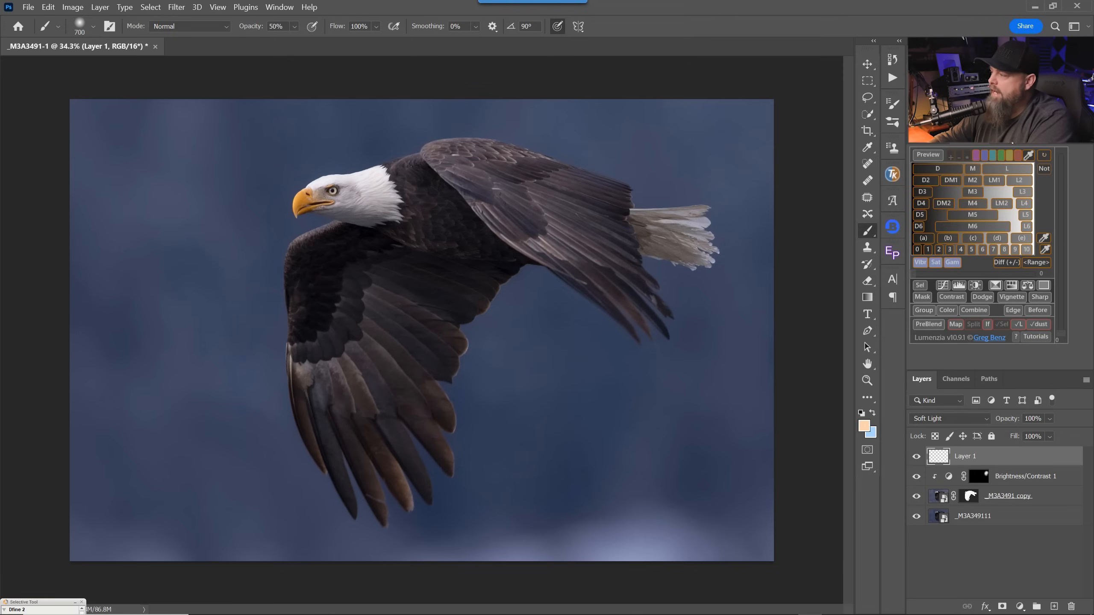
- Look at the TK masking tools, return to Lumenzia and preview its L (lights) luminosity mask
click(1008, 135)
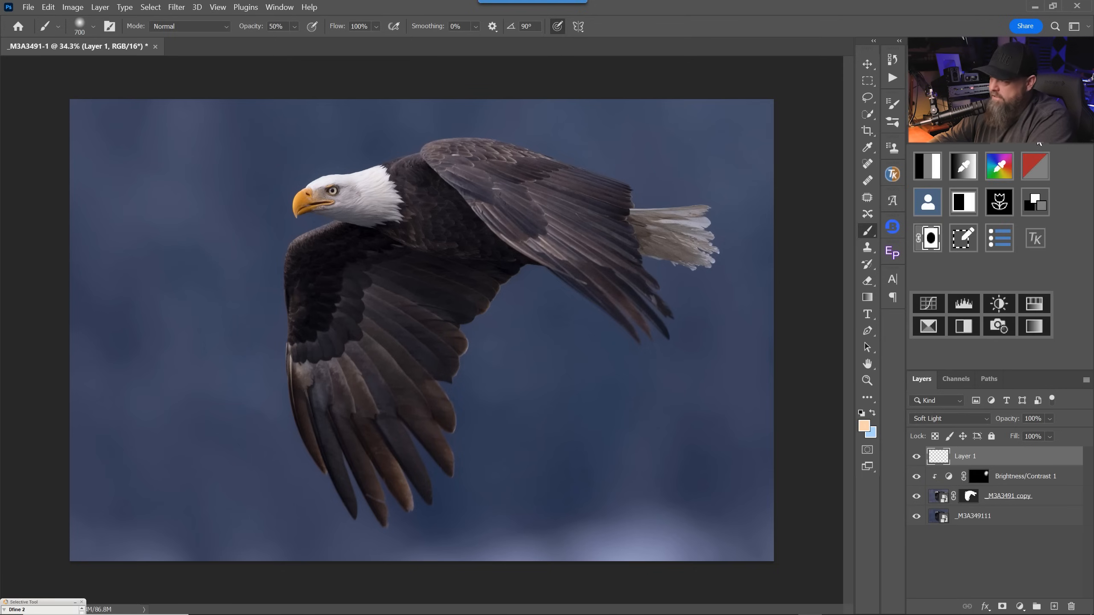
click(931, 135)
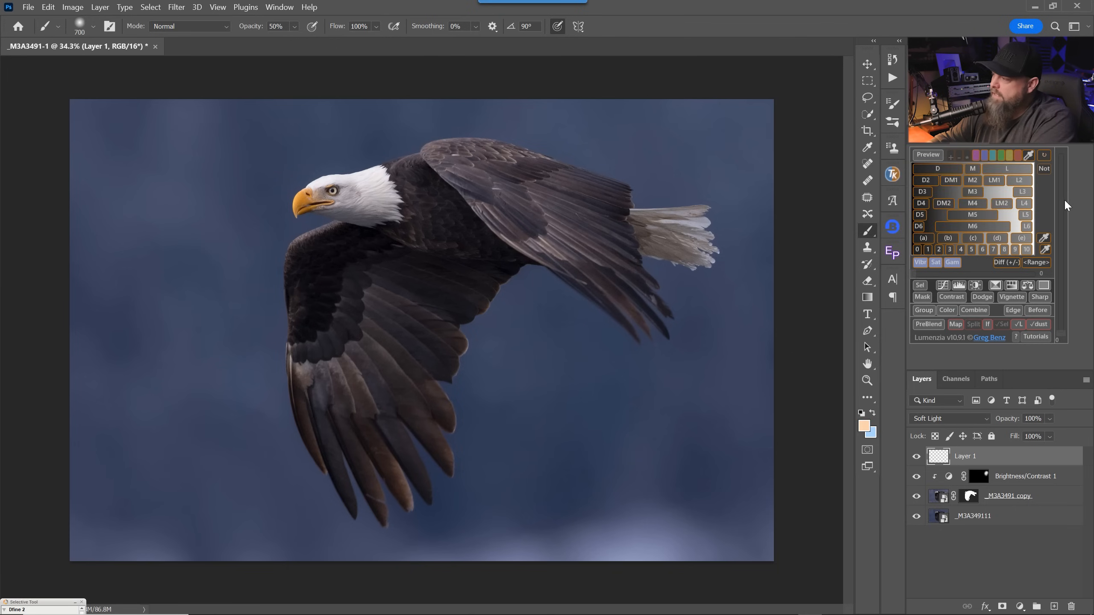
click(1018, 167)
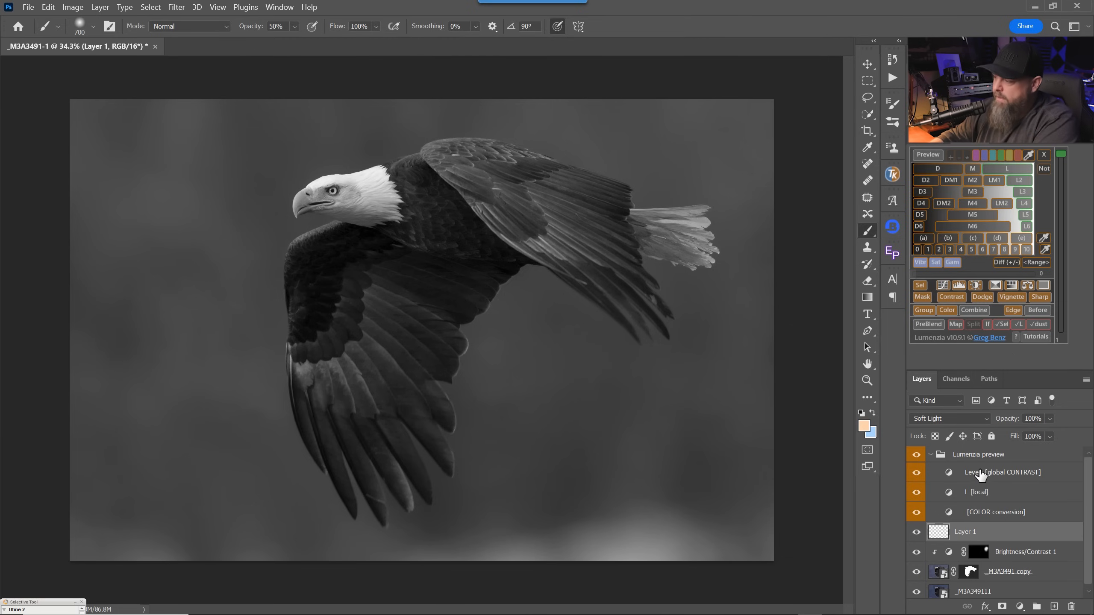
- Refine the mask preview's COLOR conversion layer with Reds 140, Yellows 207, Blues -135 and Magentas -58
click(949, 513)
scroll(1055, 267, down, 1)
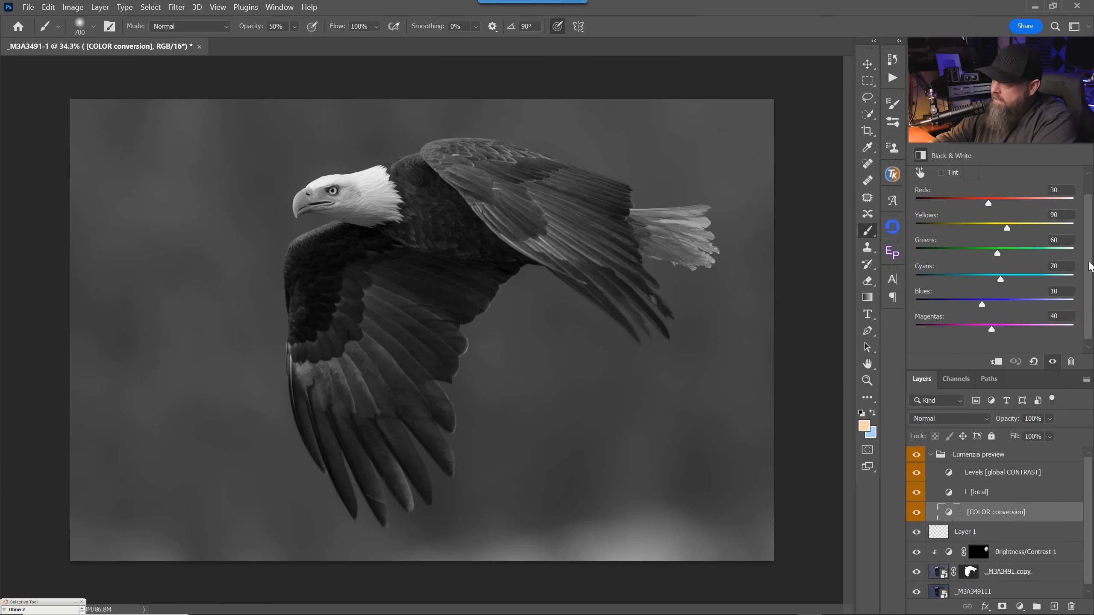
drag(982, 300, 972, 300)
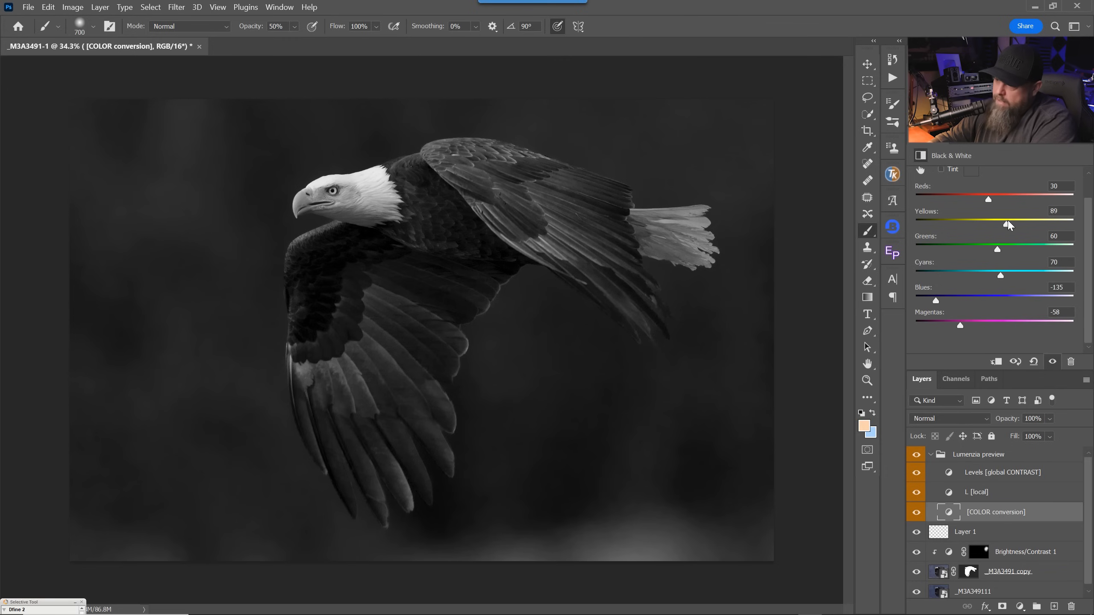
drag(1029, 224, 1018, 199)
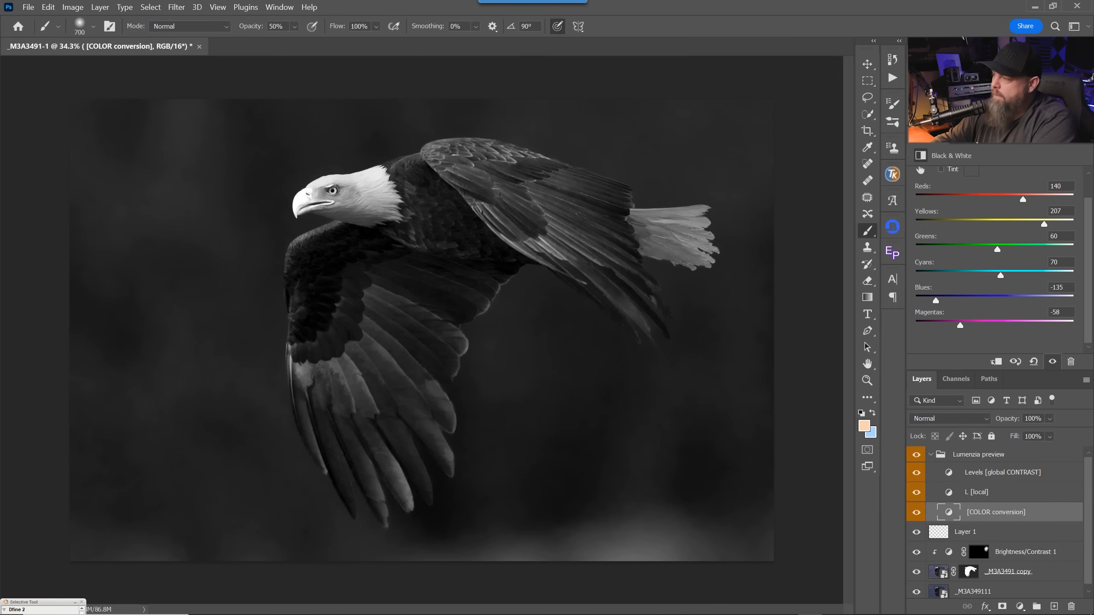
- Load the refined Lumenzia lights mask as a selection and hide its outline
click(972, 135)
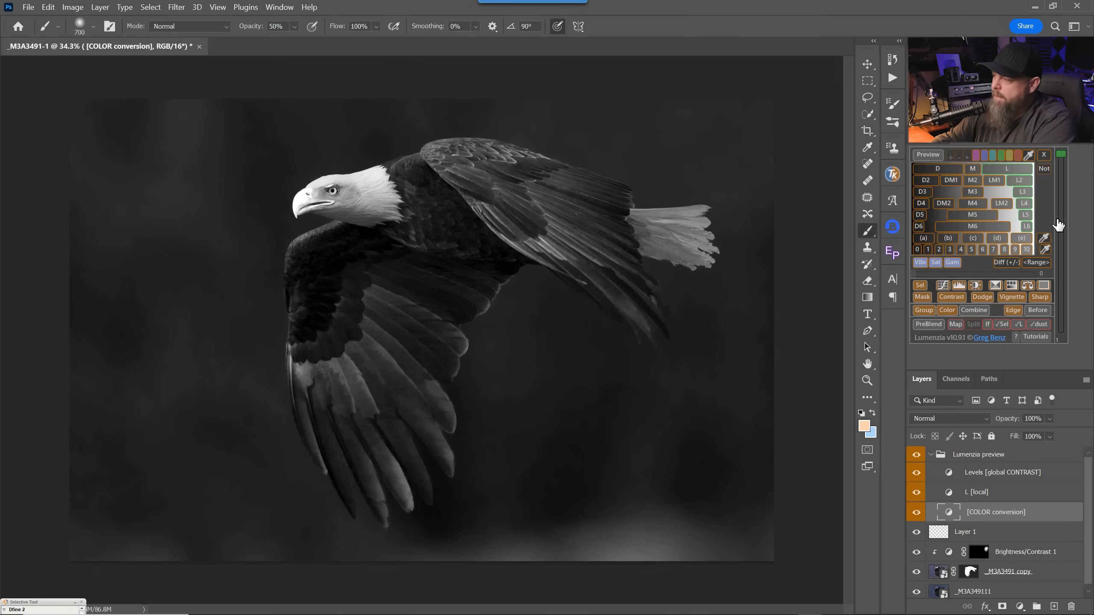
click(919, 285)
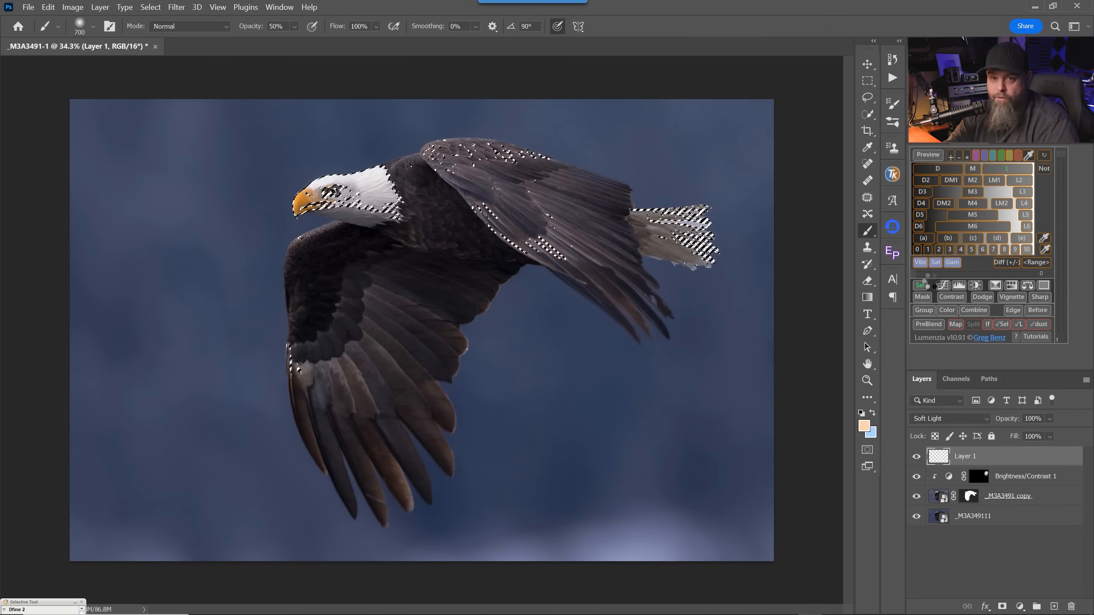
key(ctrl+d)
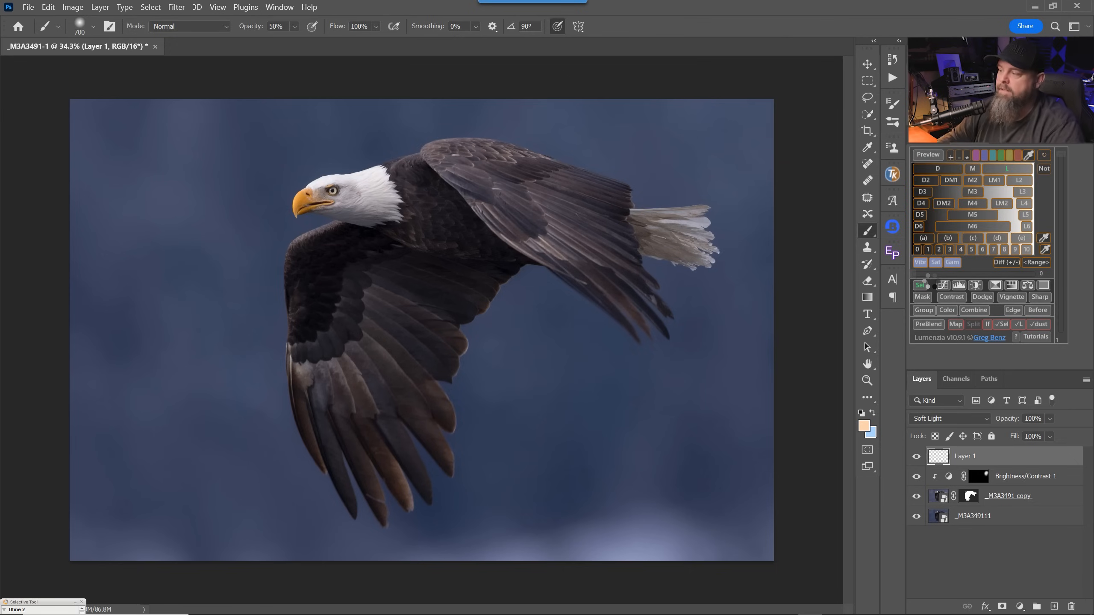
- Paint warm highlights over the lower wing and chest feathers on Layer 1 at 40% opacity with a 150 brush
key(4)
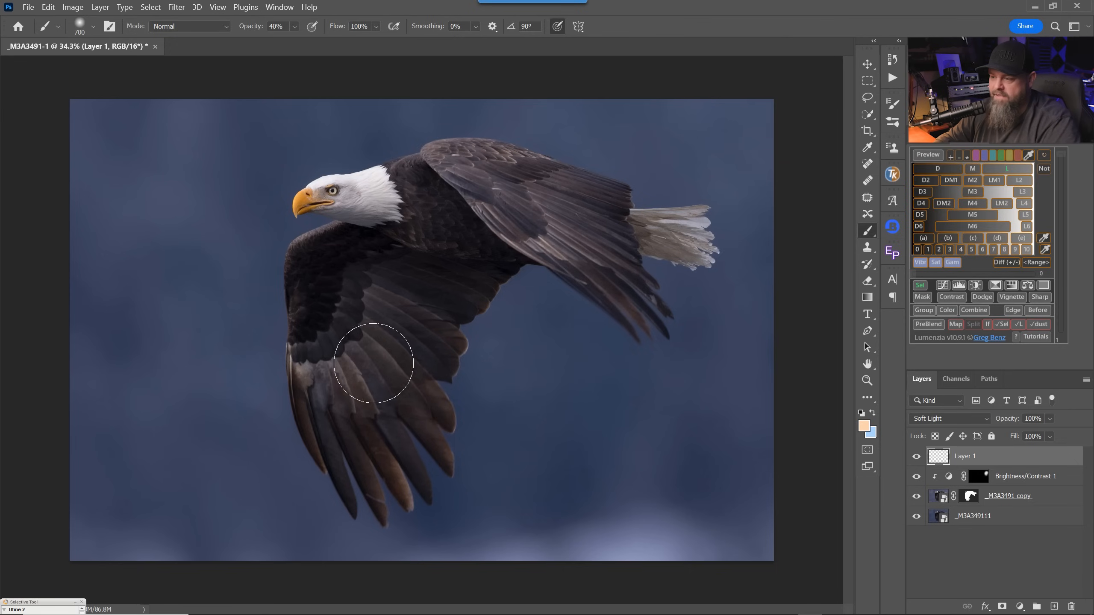
ctrl+click(354, 354)
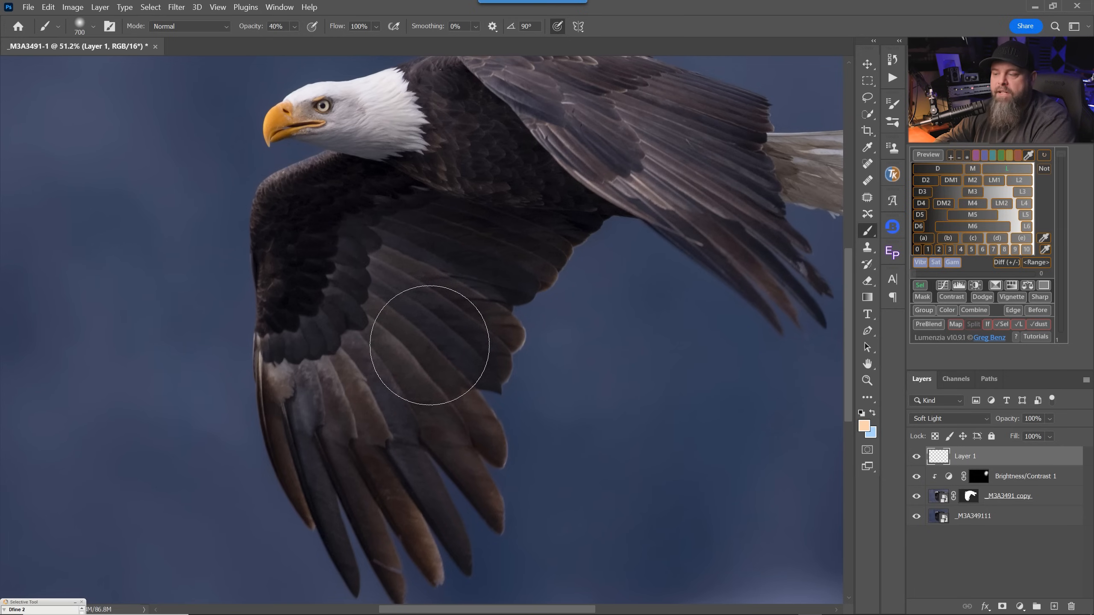
key(bracketleft)
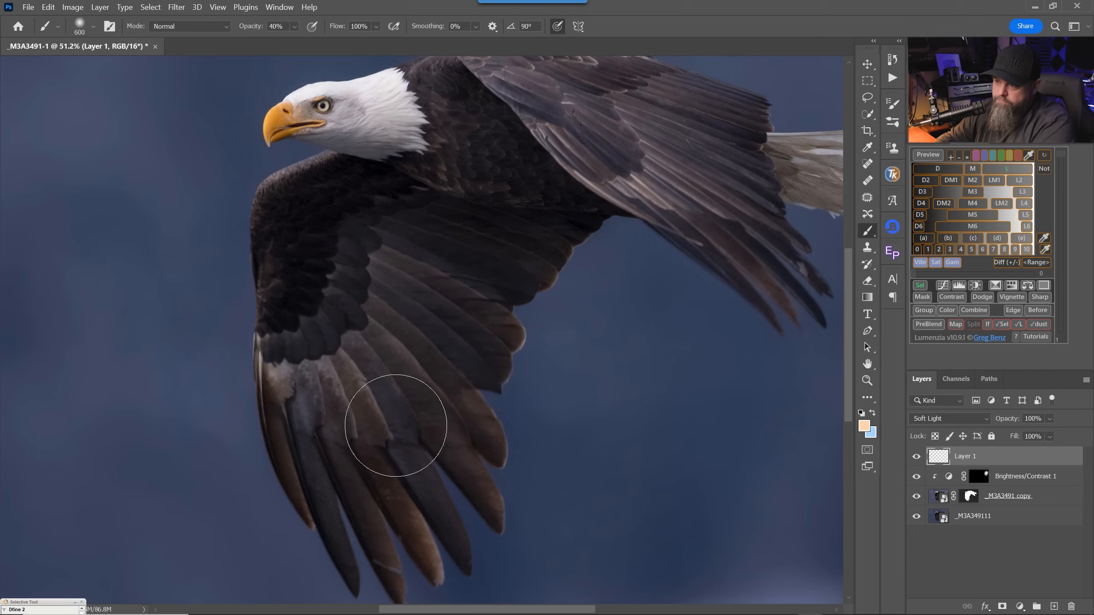
key(bracketleft)
key(bracketleft)
key(bracketleft)
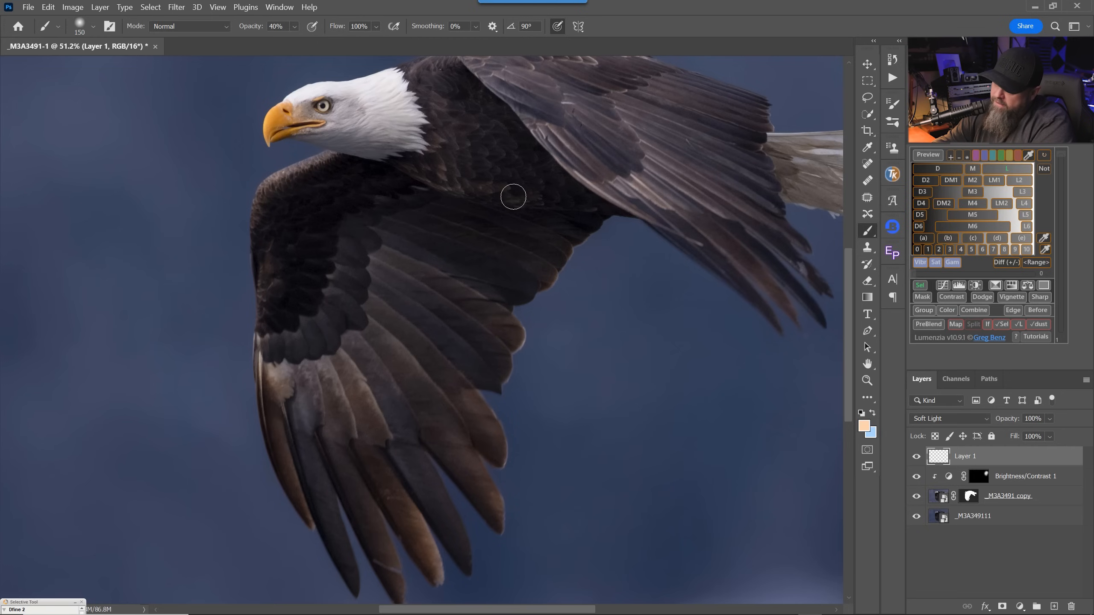
drag(501, 172, 470, 288)
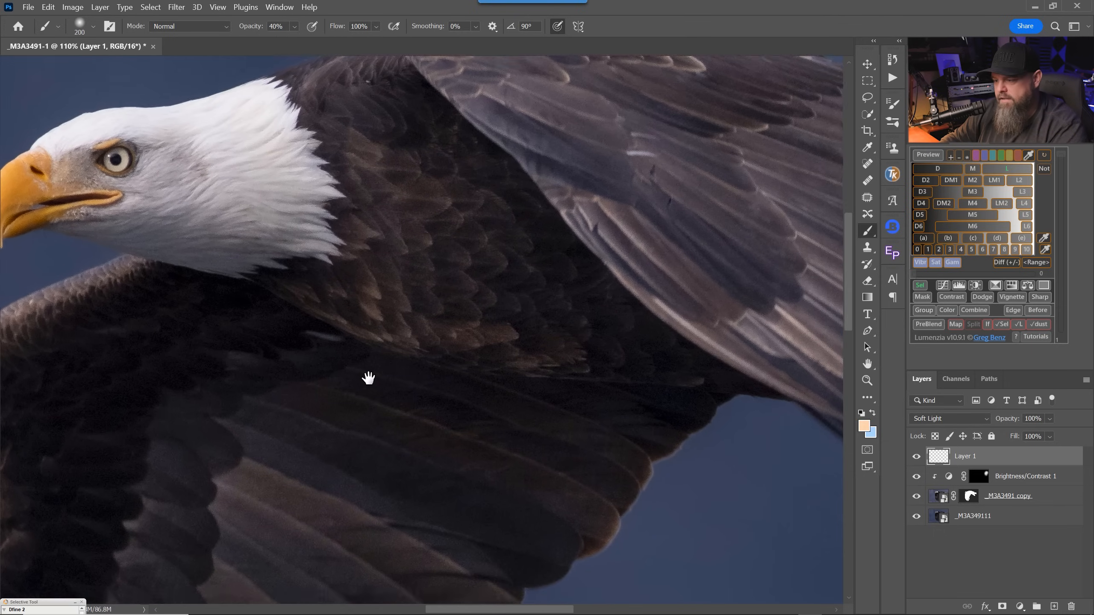
- Paint warm highlights over the upper wing feathers on Layer 1 at 30% opacity with brush sizes between 125 and 250
scroll(366, 379, down, 3)
drag(386, 310, 414, 146)
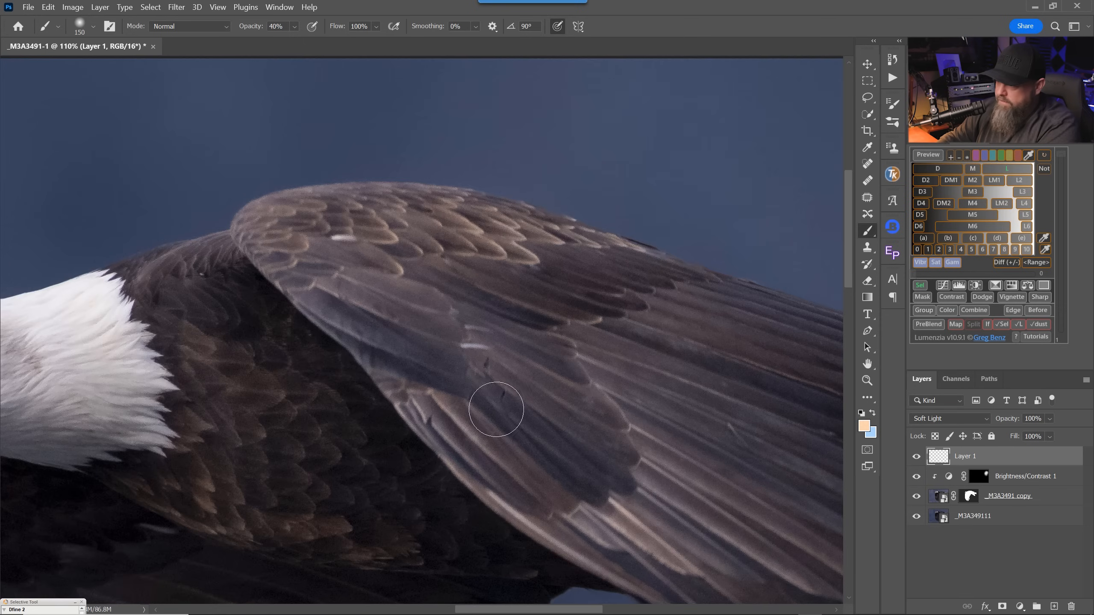
key(bracketleft)
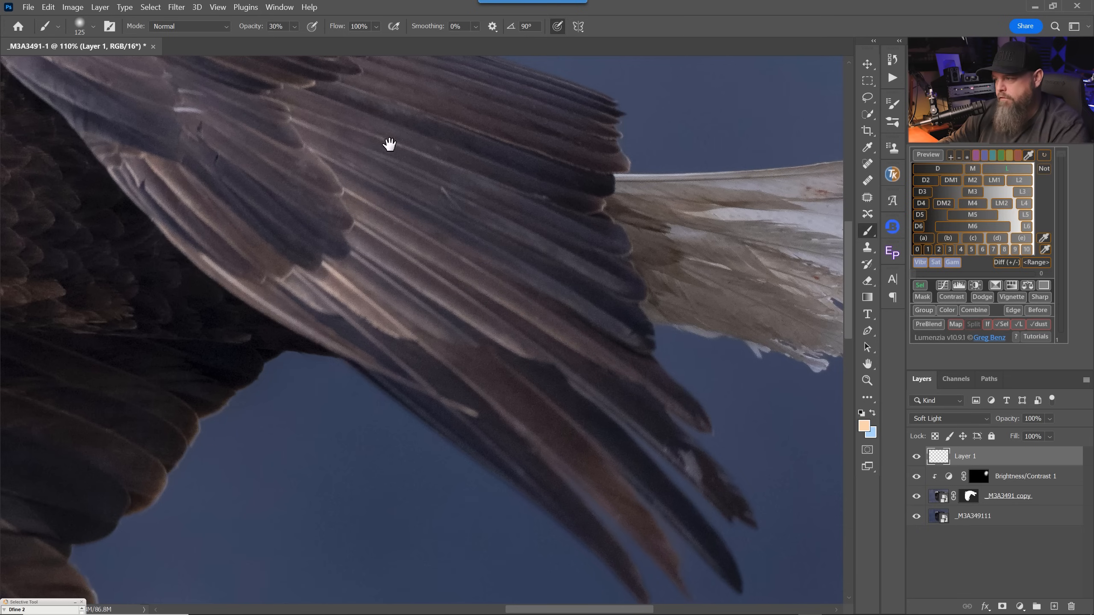
drag(388, 147, 501, 322)
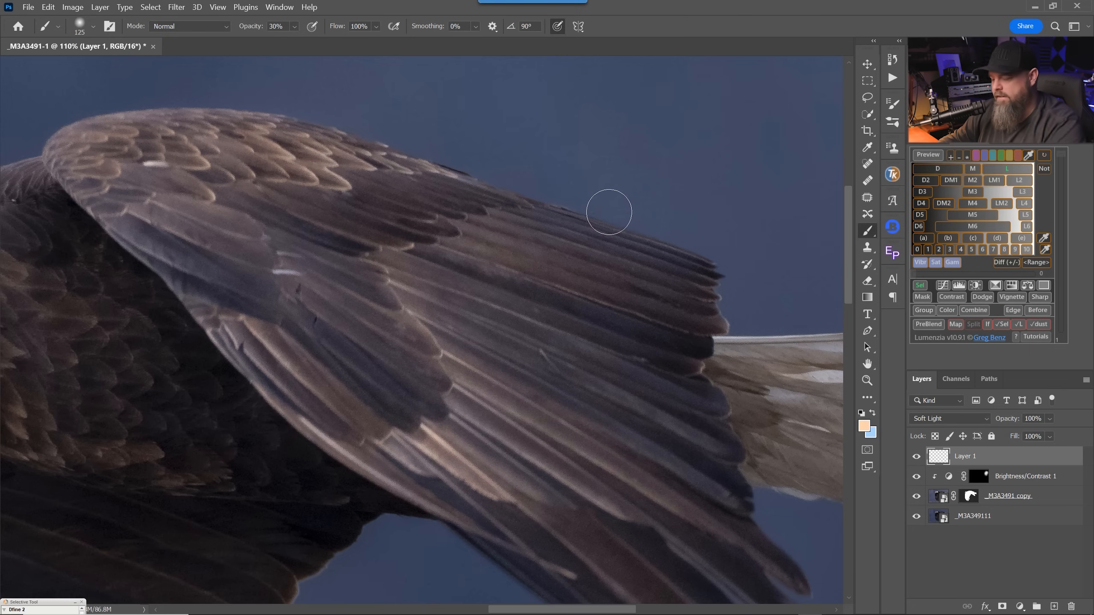
key(bracketright)
key(bracketright)
key(bracketright)
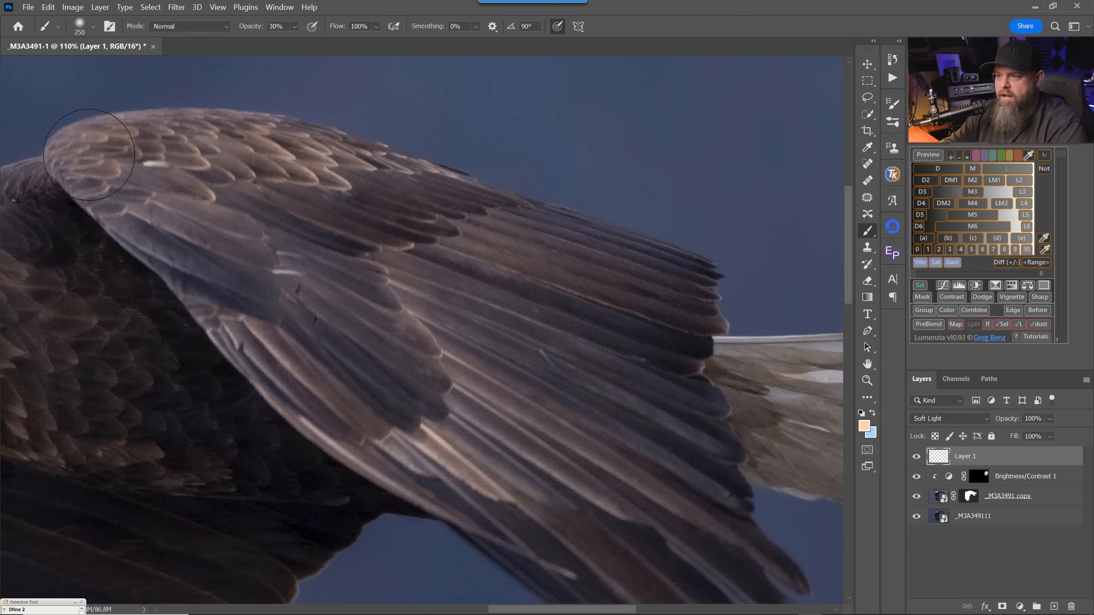
- Paint finer warm highlights at 30% opacity on the chest and lower wing feathers, starting with a size 100 brush
drag(407, 311, 824, 318)
key(bracketleft)
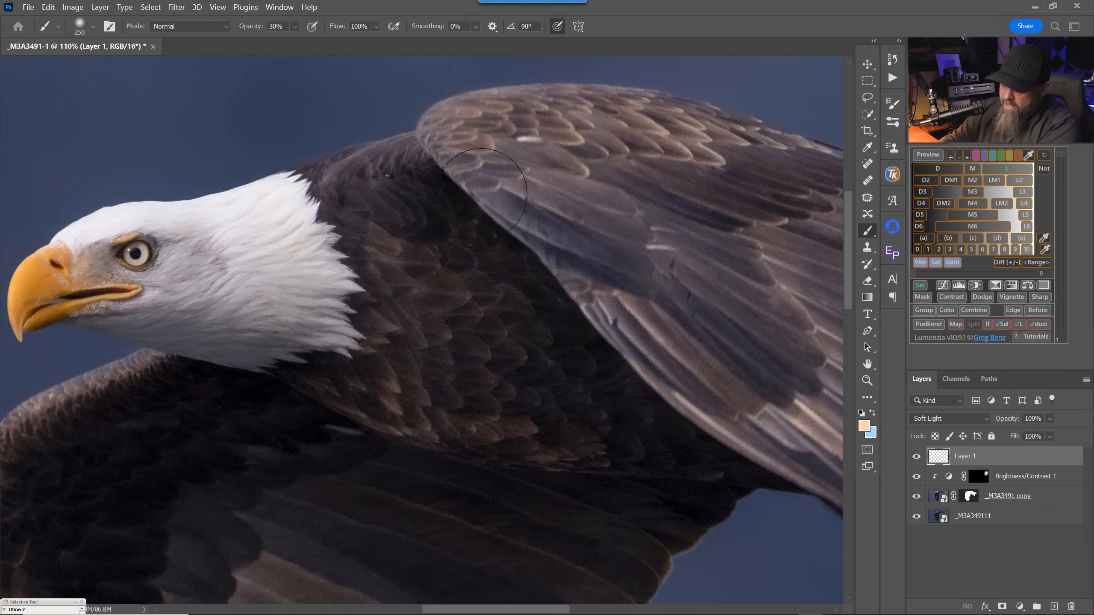
key(bracketleft)
key(bracketleft)
key(bracketleft)
key(bracketleft)
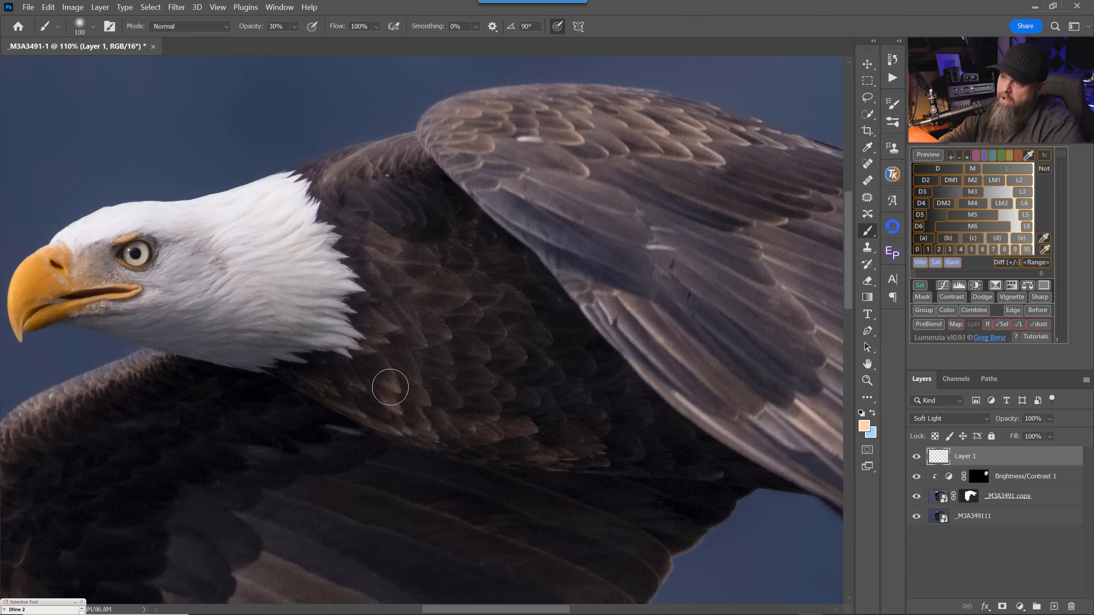
drag(454, 398, 723, 289)
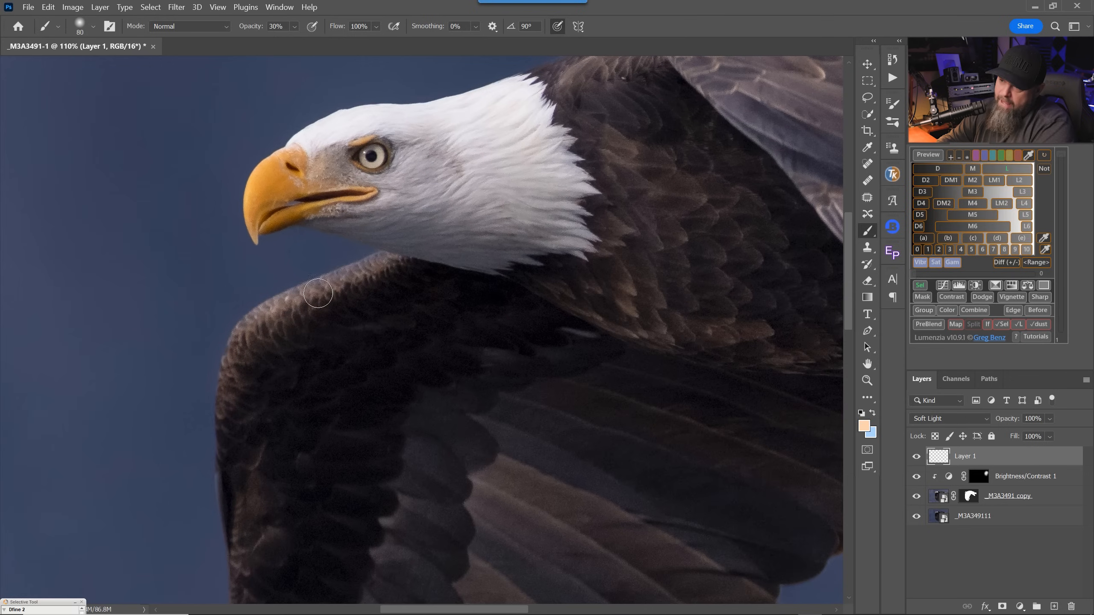
drag(388, 353, 312, 319)
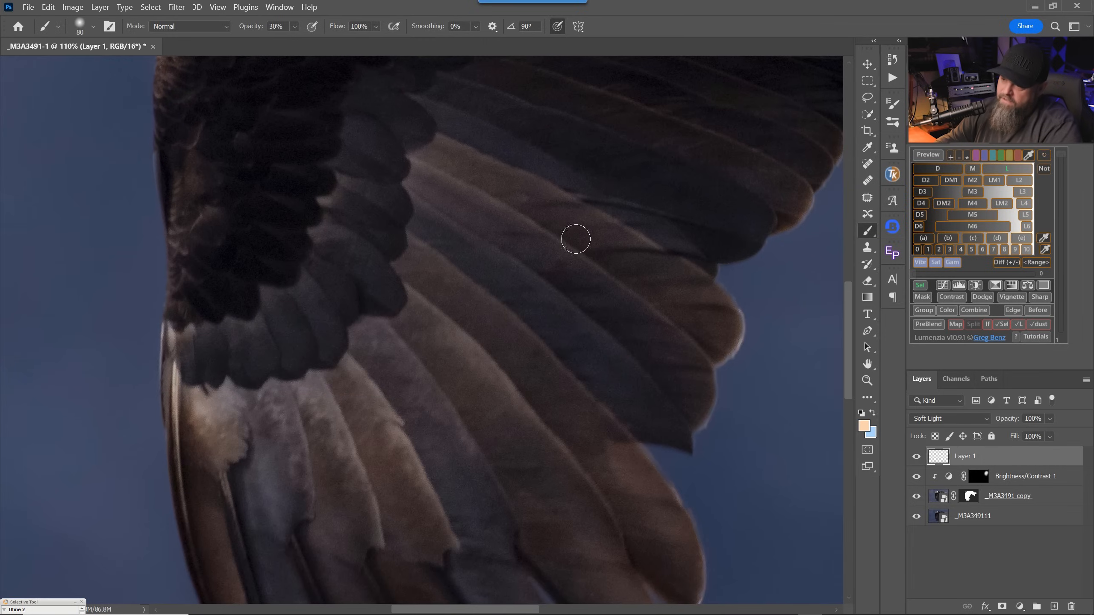
- Compare the eagle with and without Layer 1's painted highlights, both in full and close up, and clear the luminosity selection
key(ctrl+0)
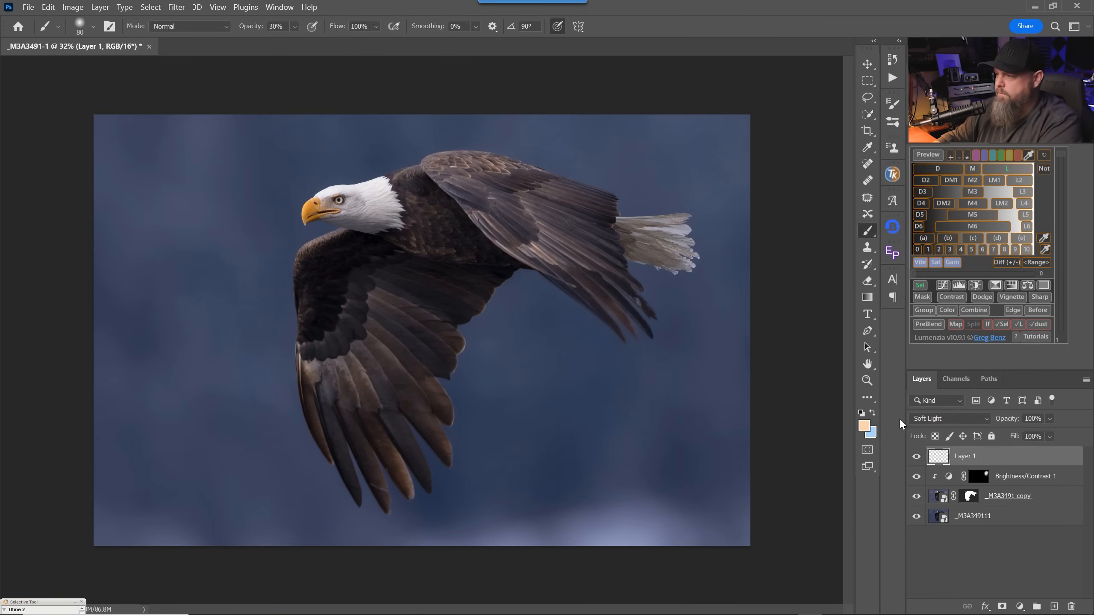
click(918, 458)
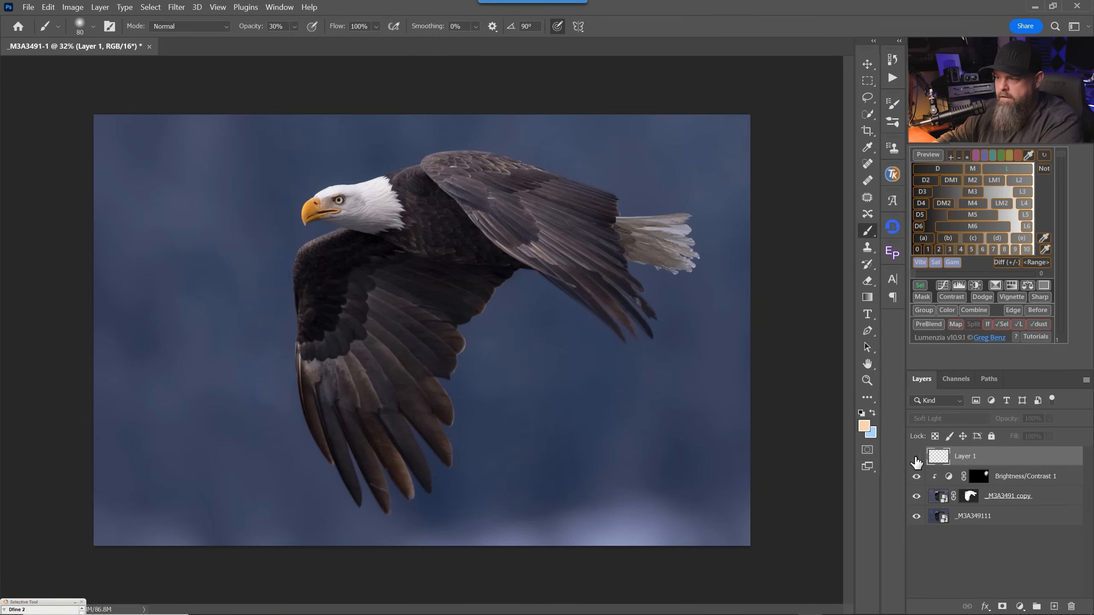
click(917, 457)
click(917, 458)
click(918, 458)
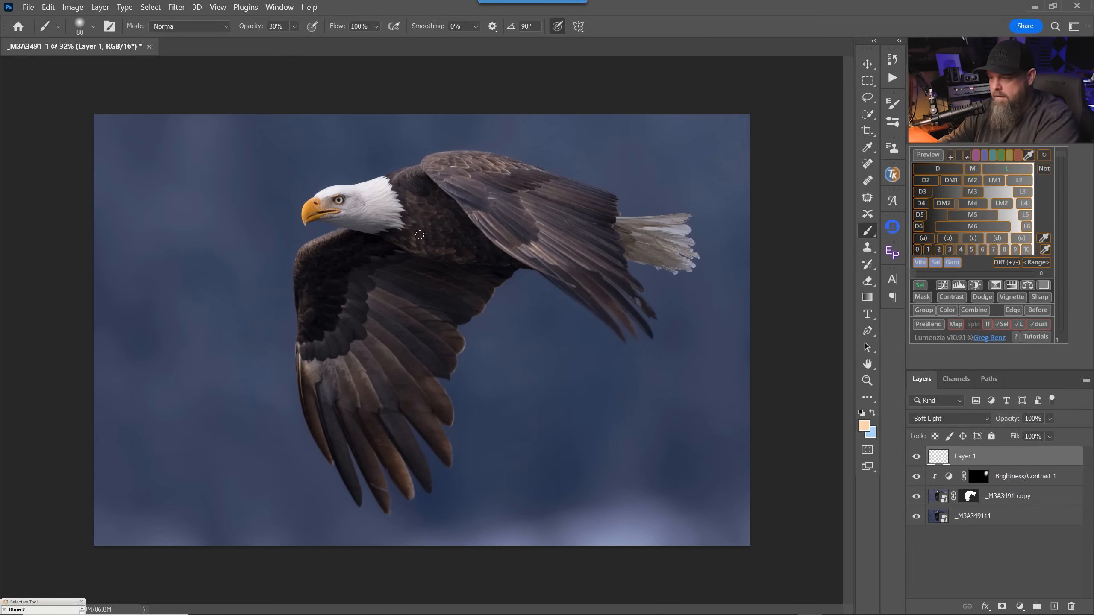
scroll(455, 217, up, 5)
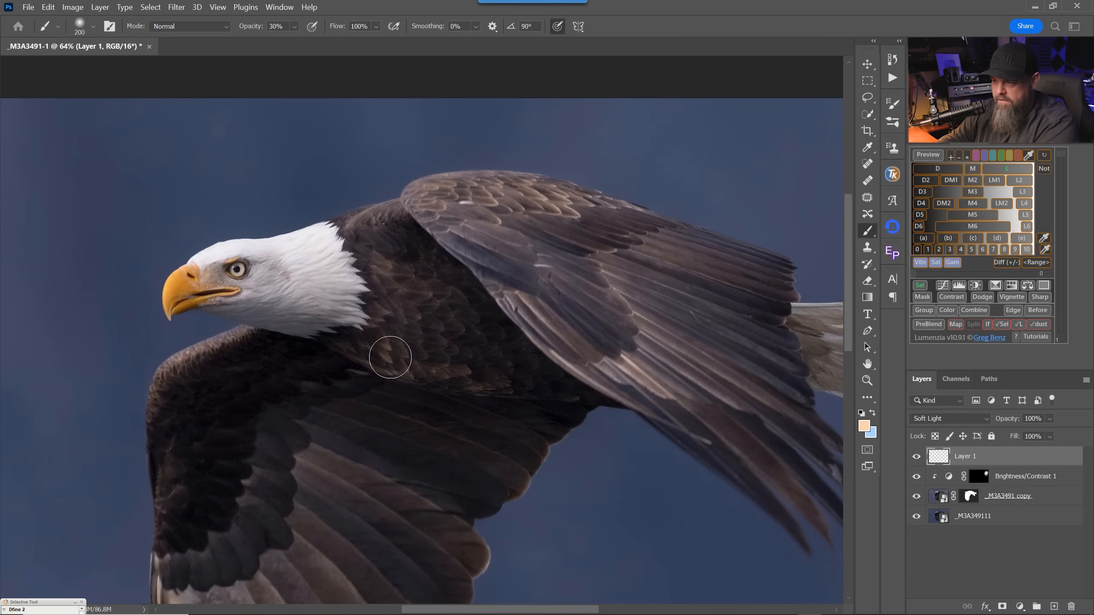
click(916, 457)
click(916, 457)
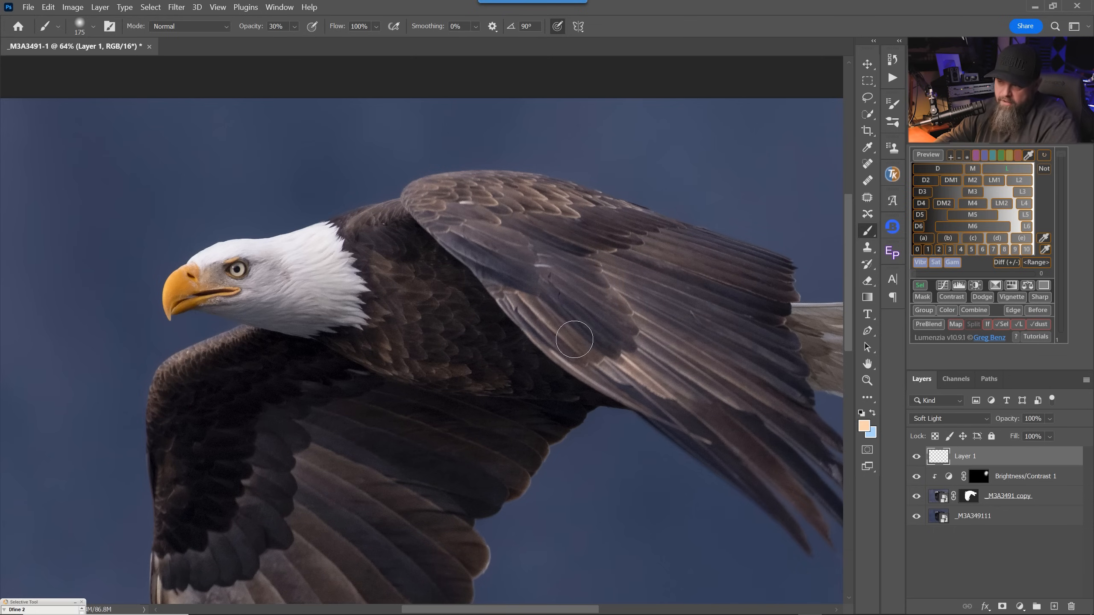
key(ctrl+0)
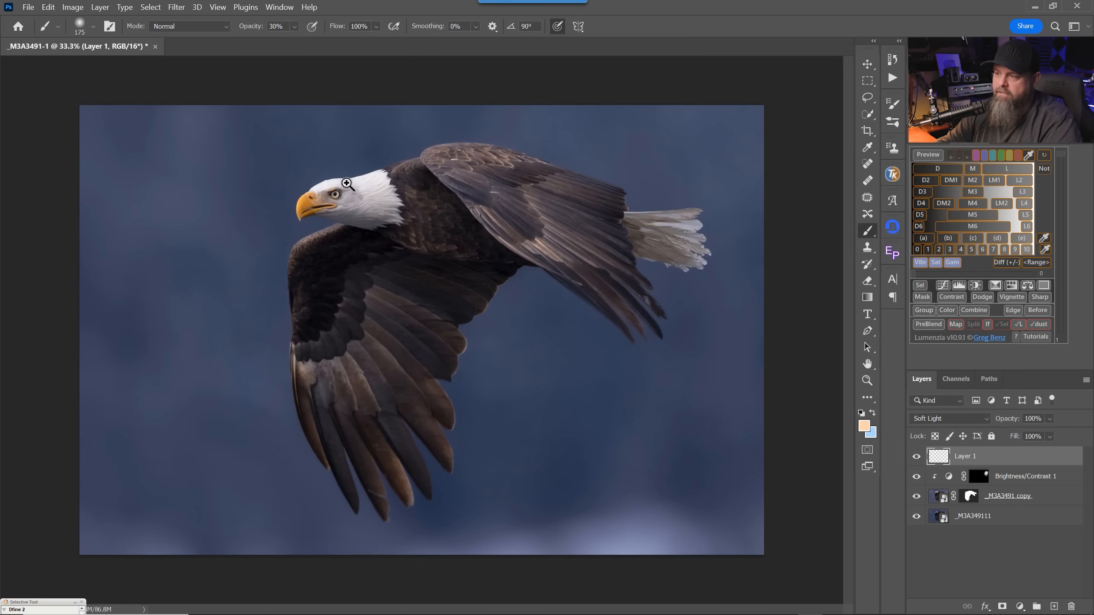
scroll(338, 184, up, 5)
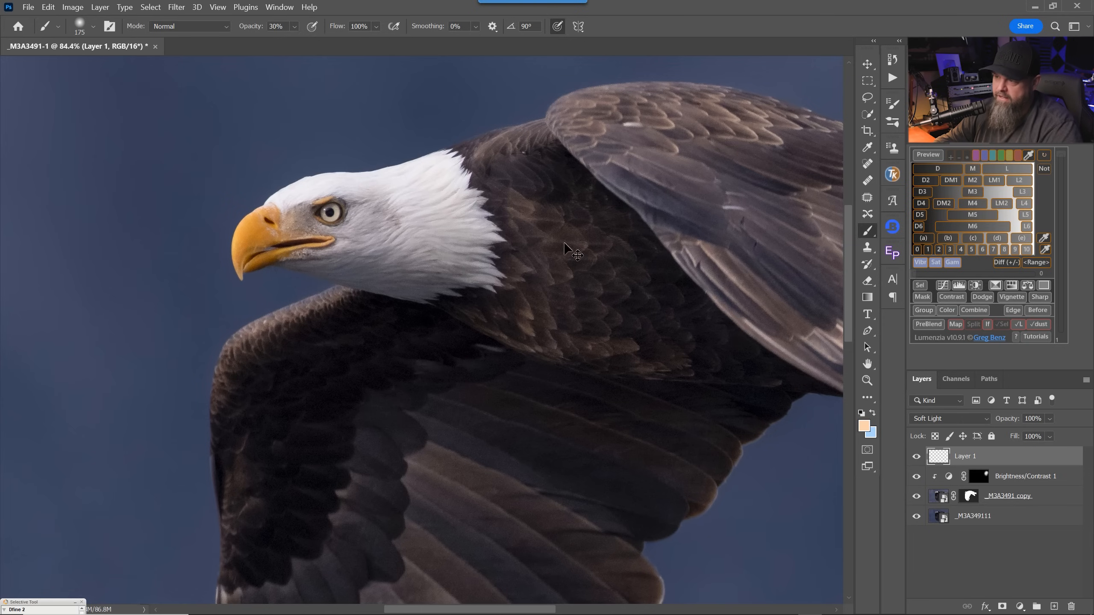
scroll(526, 252, down, 2)
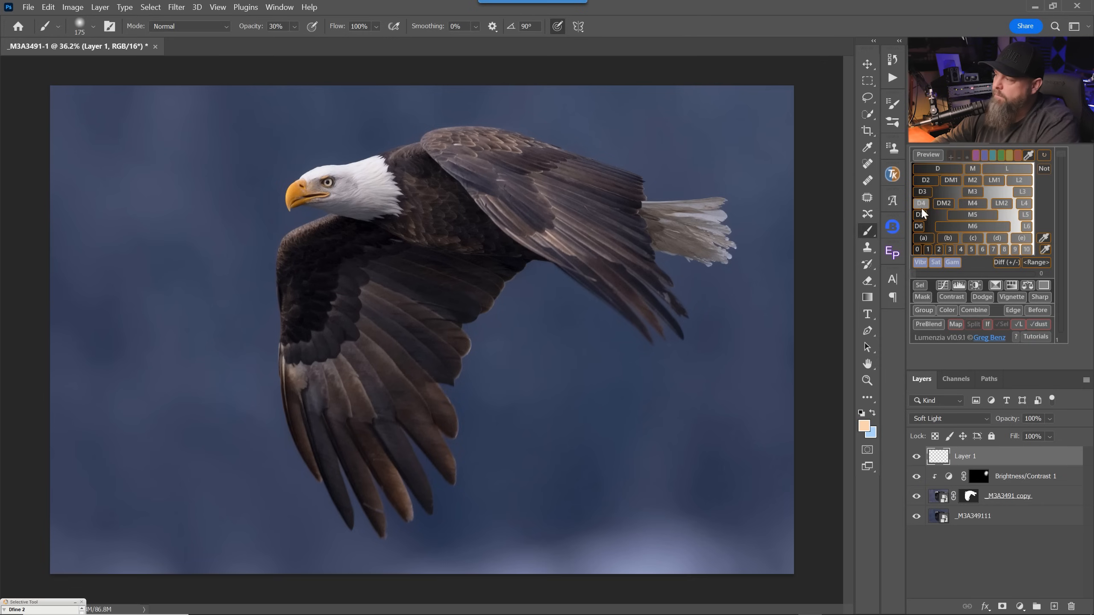
- Add a Levels adjustment layer through Lumenzia's L lights mask and inspect its mask in grayscale
click(1026, 172)
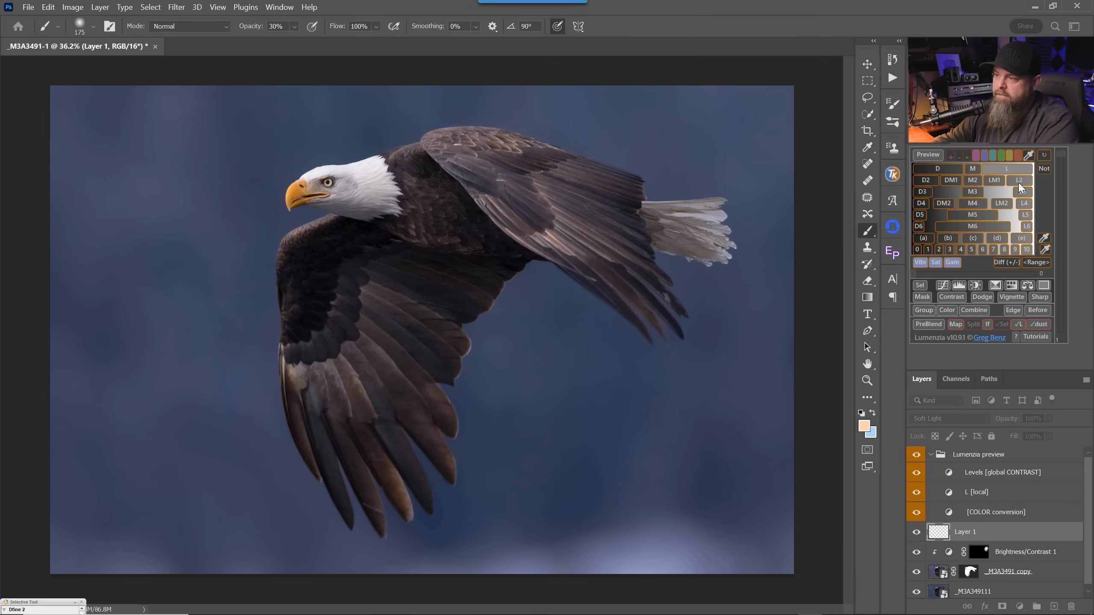
click(962, 287)
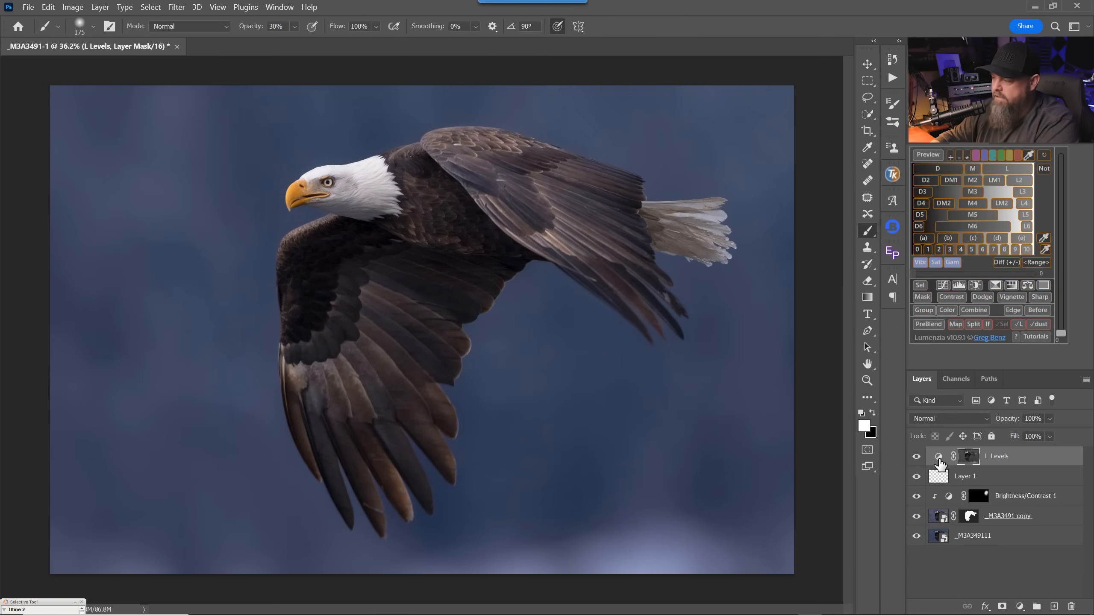
click(939, 457)
click(967, 457)
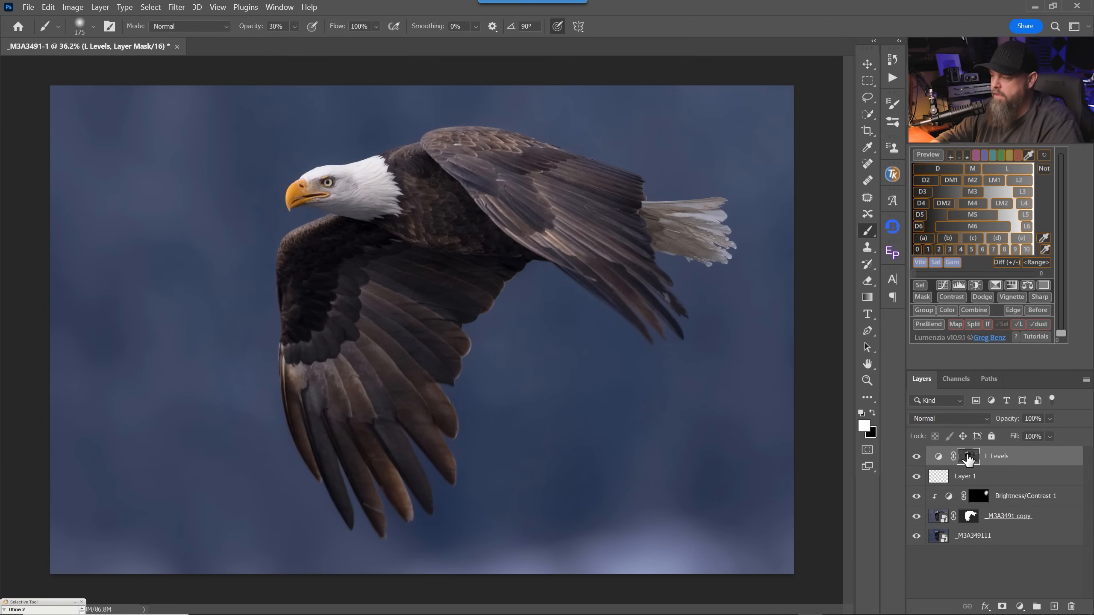
alt+click(968, 457)
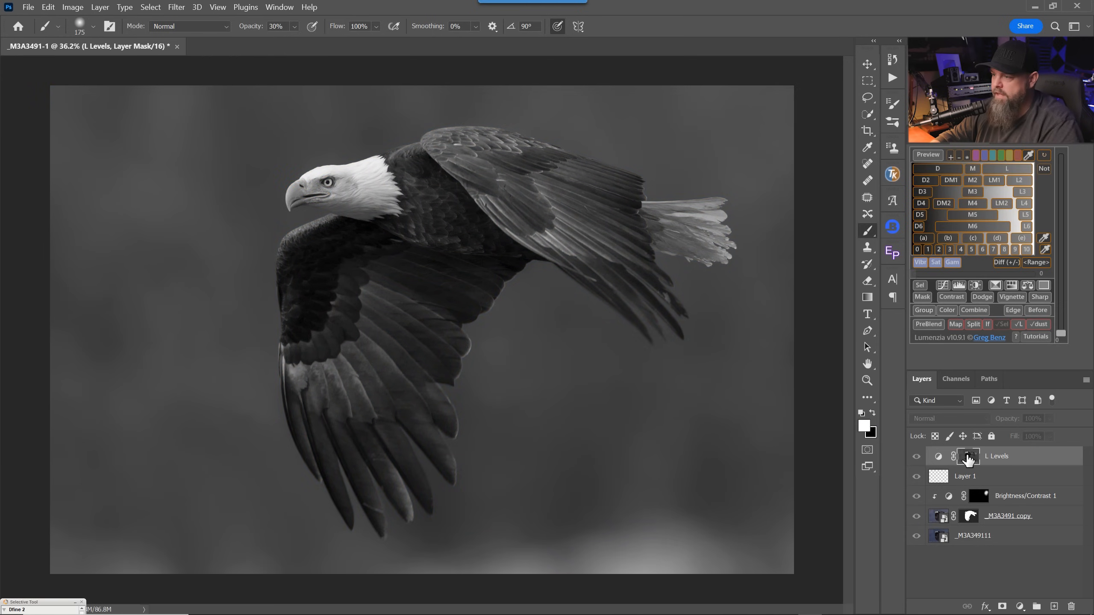
click(941, 458)
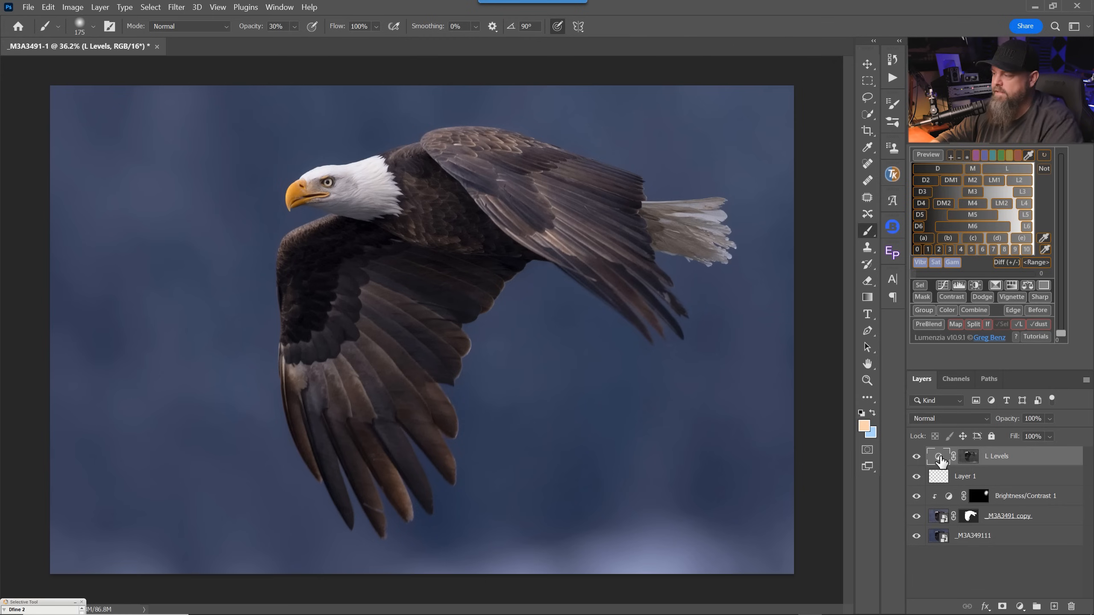
alt+click(969, 458)
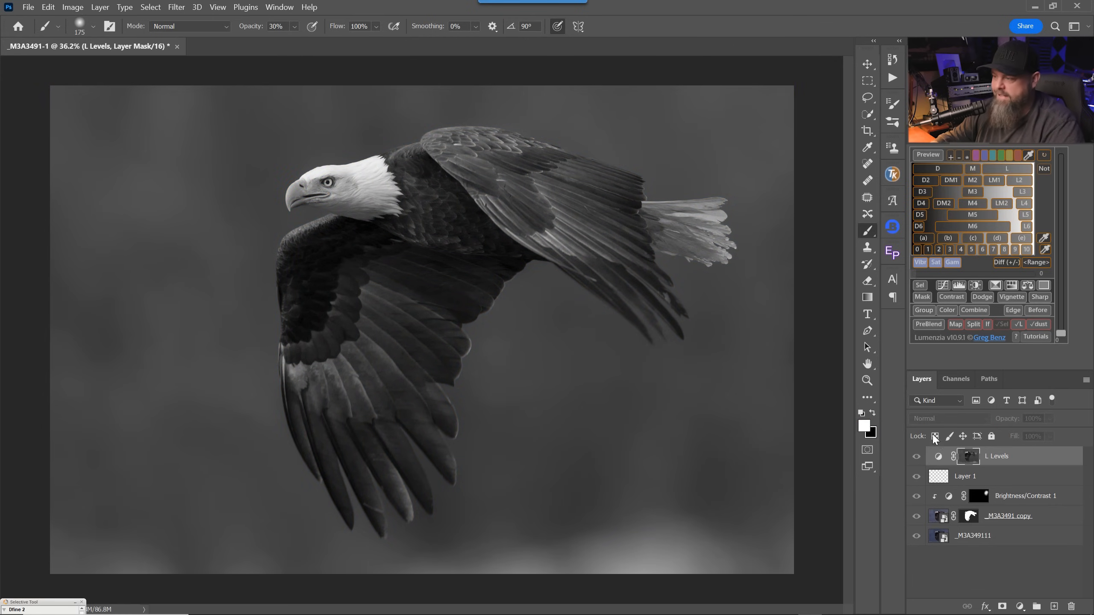
click(937, 458)
- Set the L Levels midtone to 0.73 and white input to 244, and compare the eagle with and without the adjustment
double_click(935, 459)
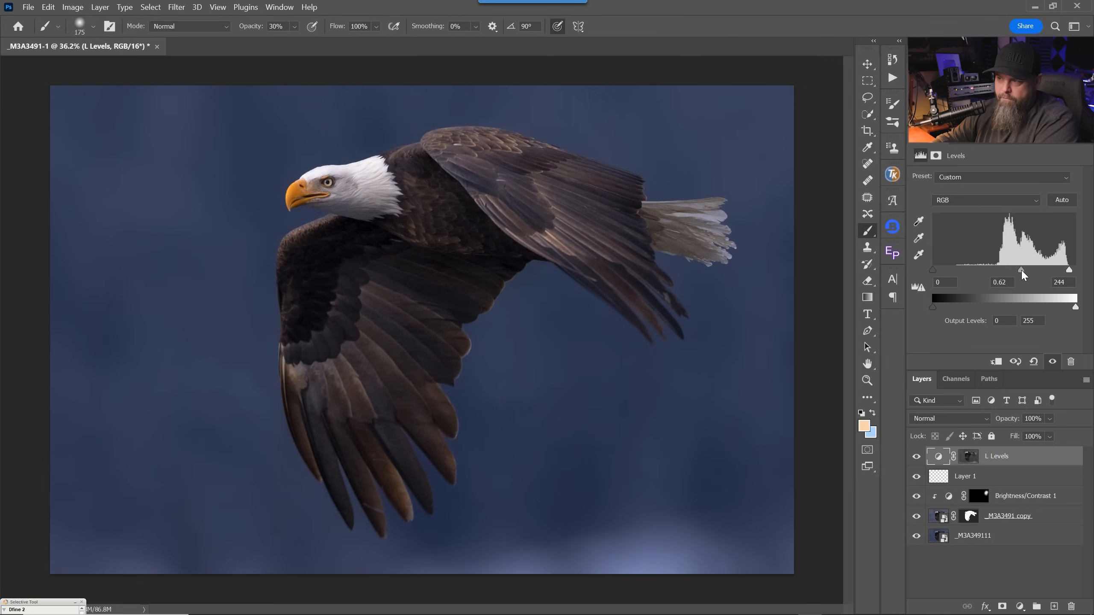
drag(1018, 273, 1015, 272)
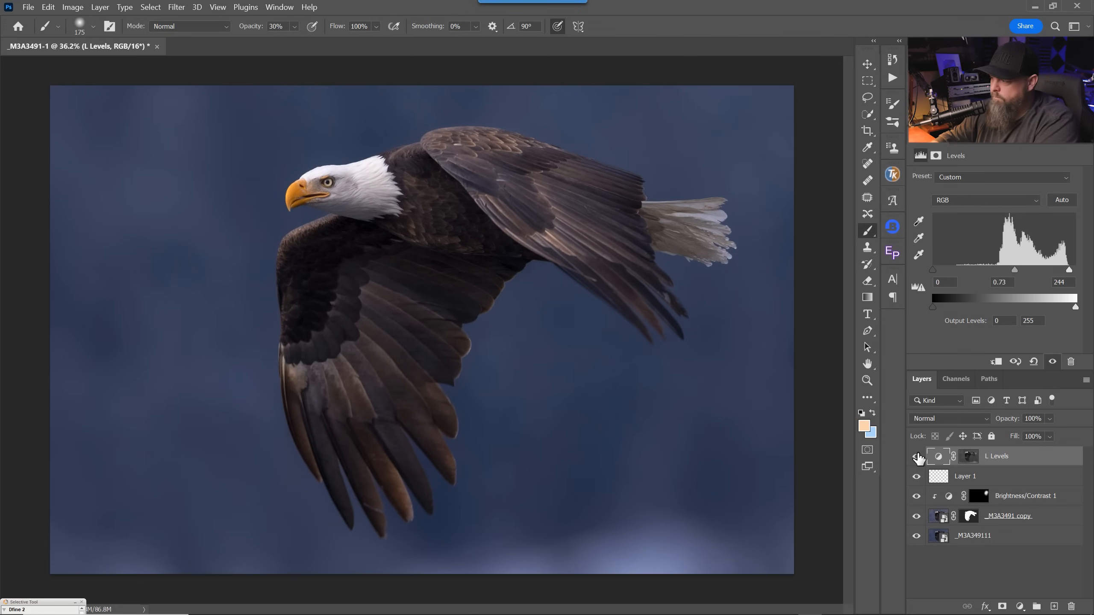
click(916, 456)
click(918, 456)
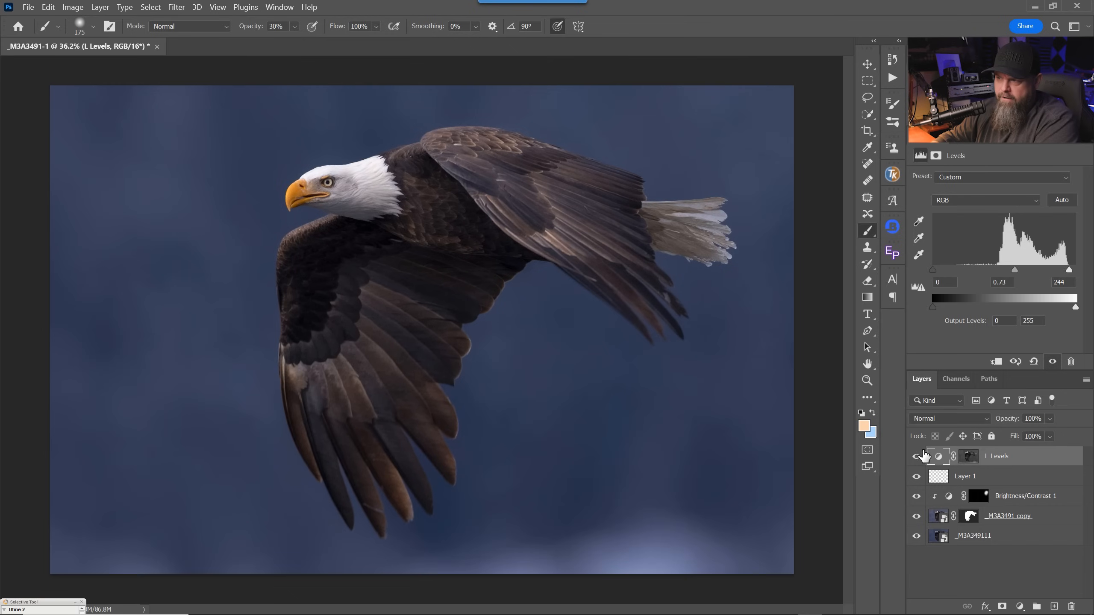
scroll(371, 183, up, 5)
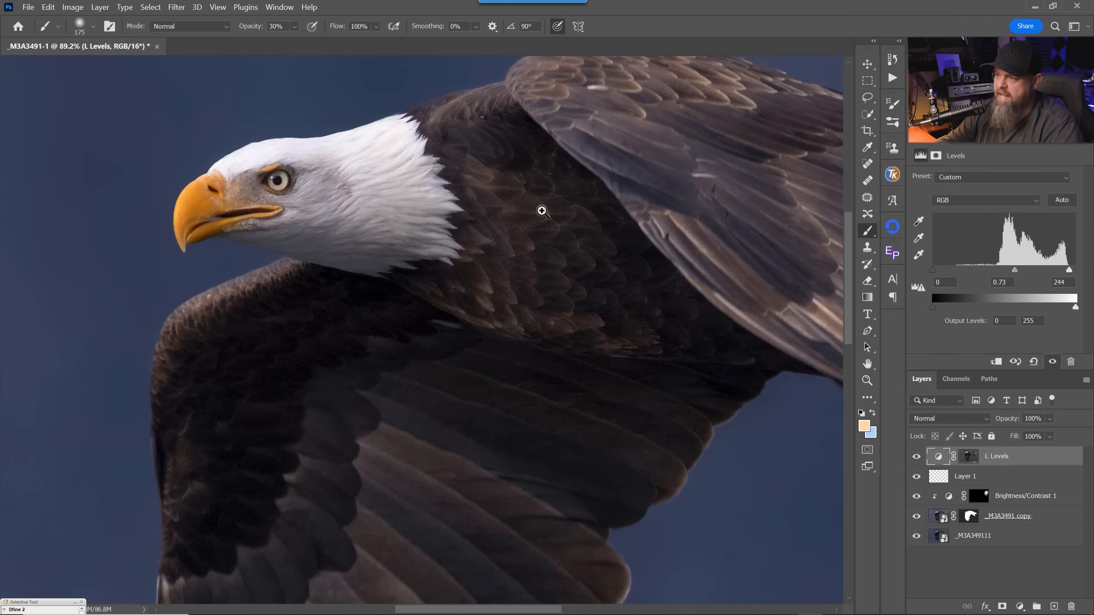
scroll(530, 210, down, 4)
scroll(486, 200, up, 4)
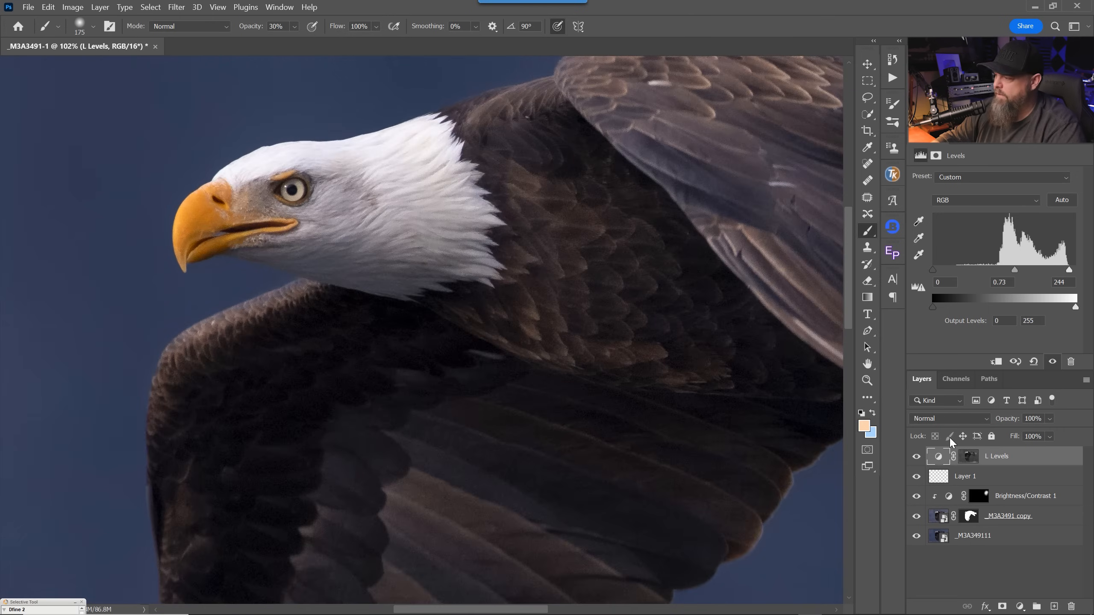
click(916, 456)
scroll(540, 371, down, 5)
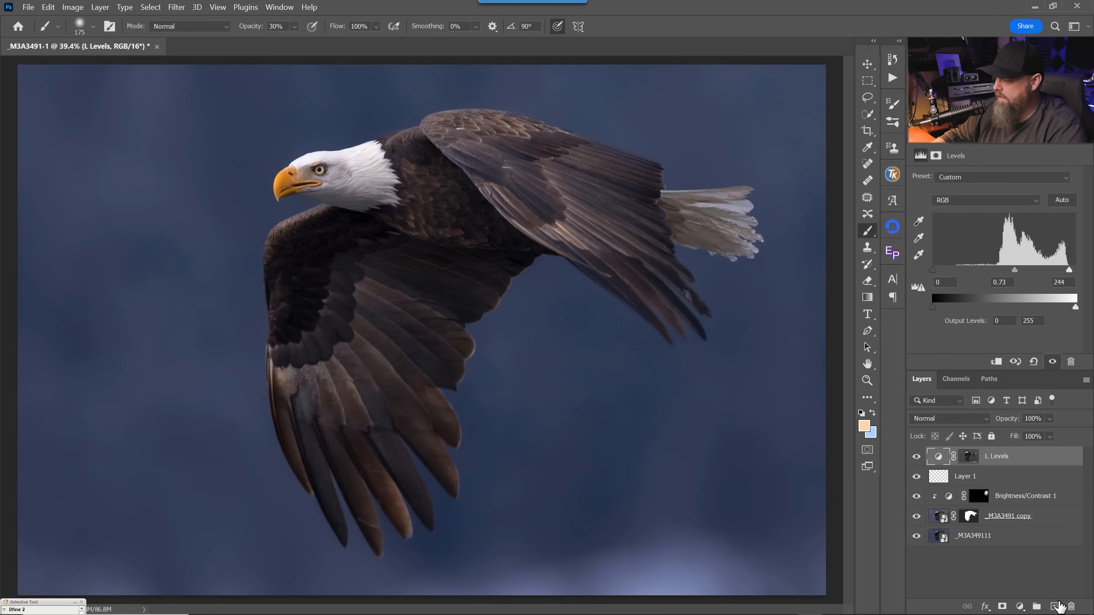
- Add an empty layer above L Levels in Overlay blend mode and set the brush to size 15 at 80% opacity
click(1054, 606)
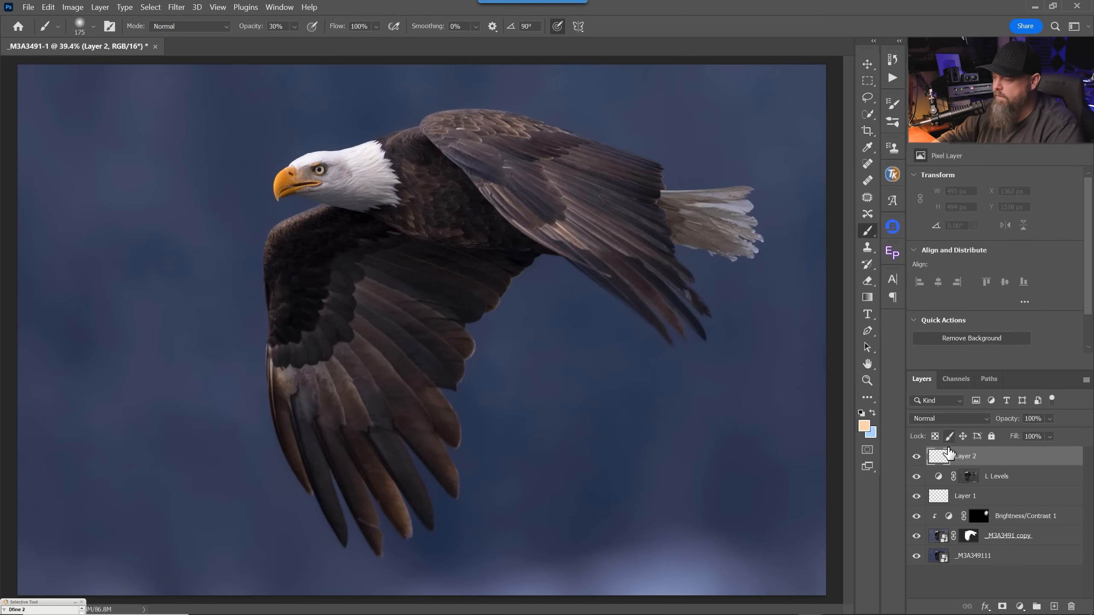
click(957, 420)
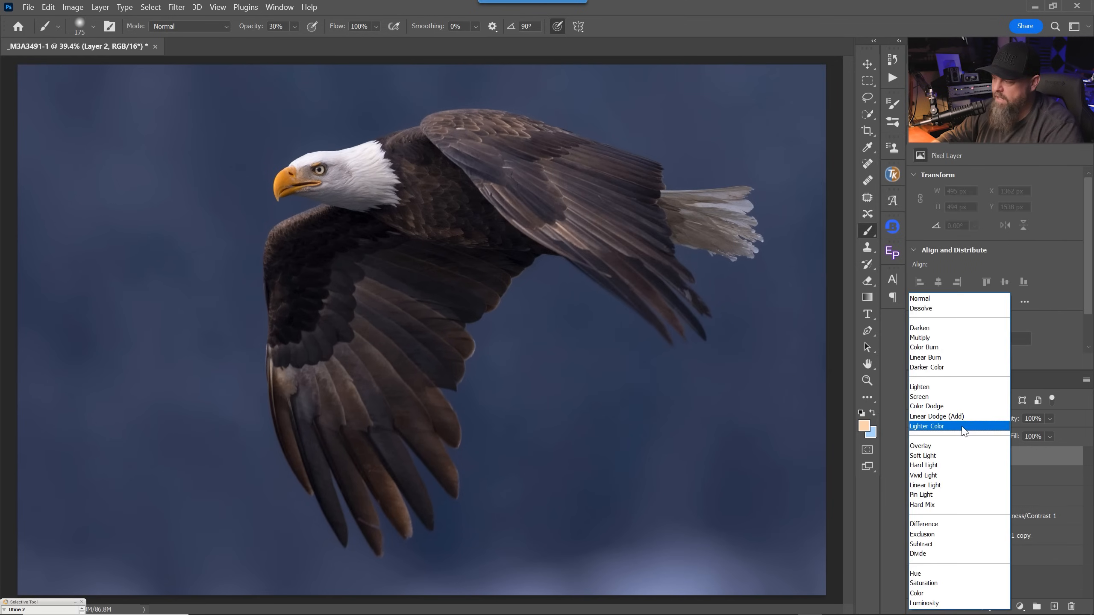
click(931, 446)
drag(291, 145, 496, 263)
key(bracketleft)
key(bracketleft)
key(bracketleft)
key(bracketleft)
key(bracketleft)
key(bracketleft)
key(bracketleft)
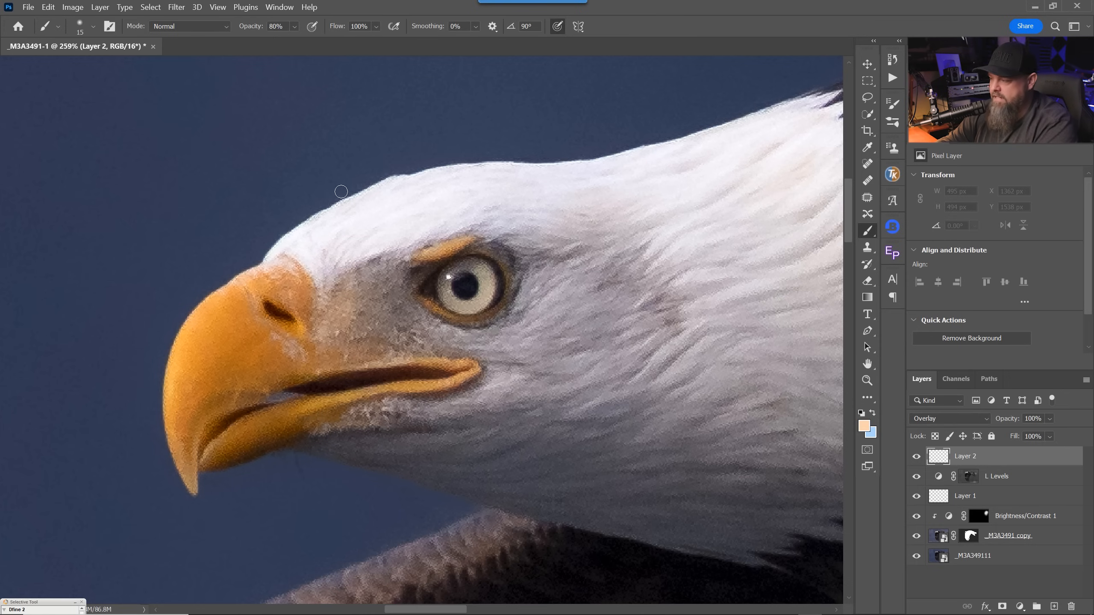
- Make the foreground color white and brighten the catchlight in the eagle's eye on Layer 2 with size 10 and 25 dabs
click(872, 413)
click(864, 426)
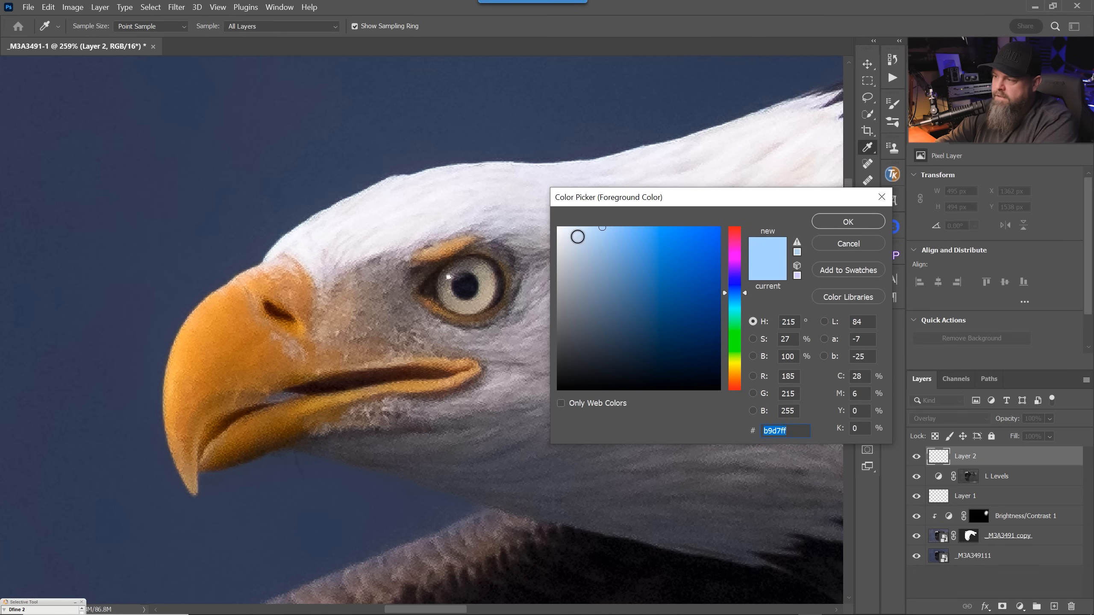
drag(577, 238, 564, 216)
click(824, 224)
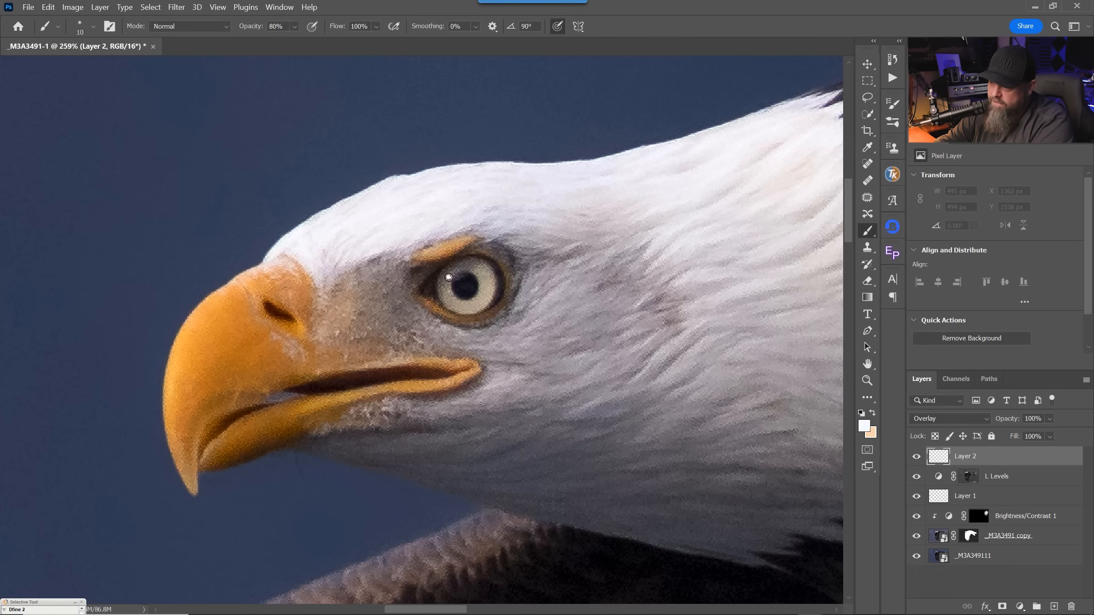
click(448, 277)
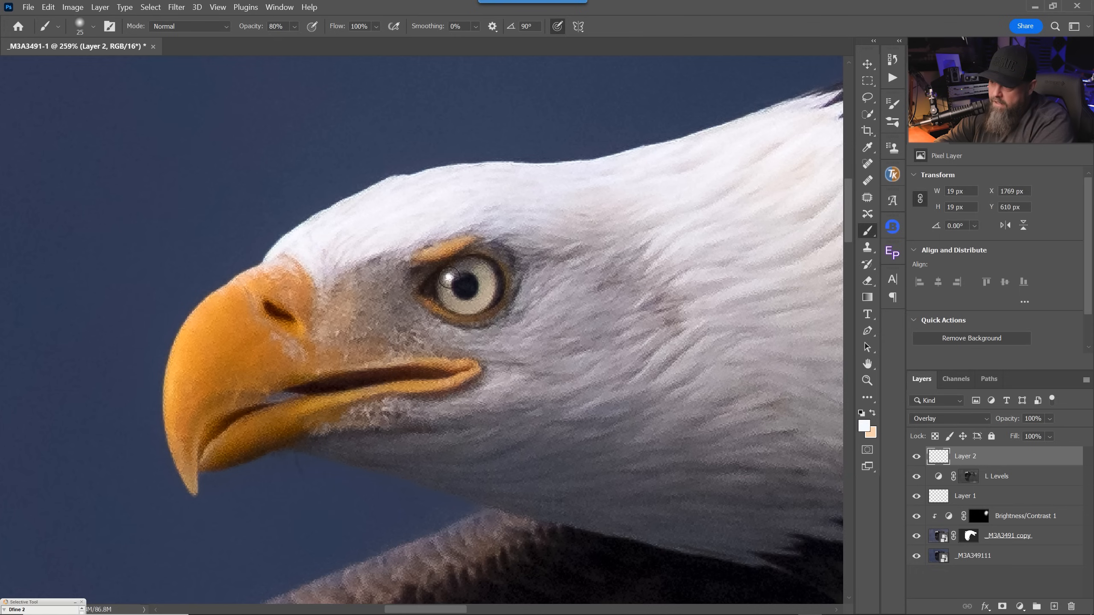
click(448, 278)
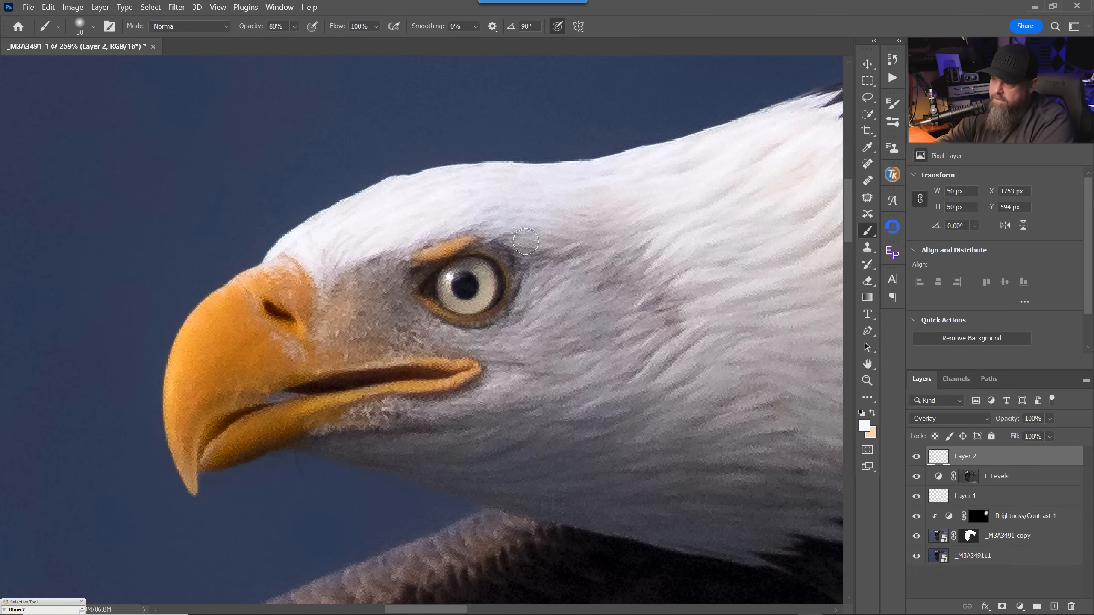
- Compare the eagle's eye with and without Layer 2, viewing both the whole bird and the head and body up close
key(ctrl+0)
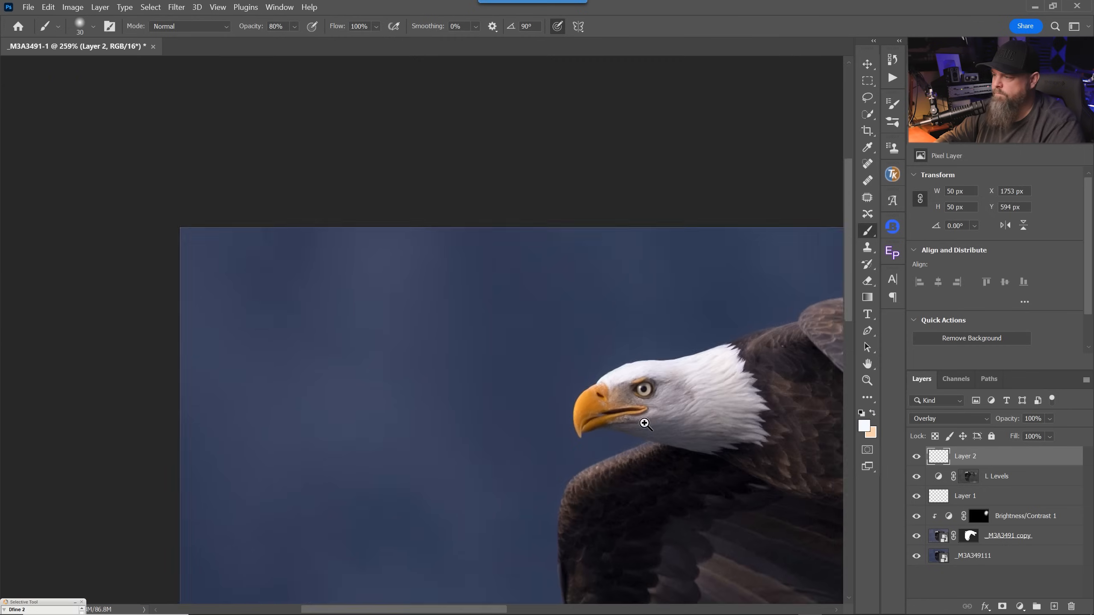
click(916, 456)
click(458, 349)
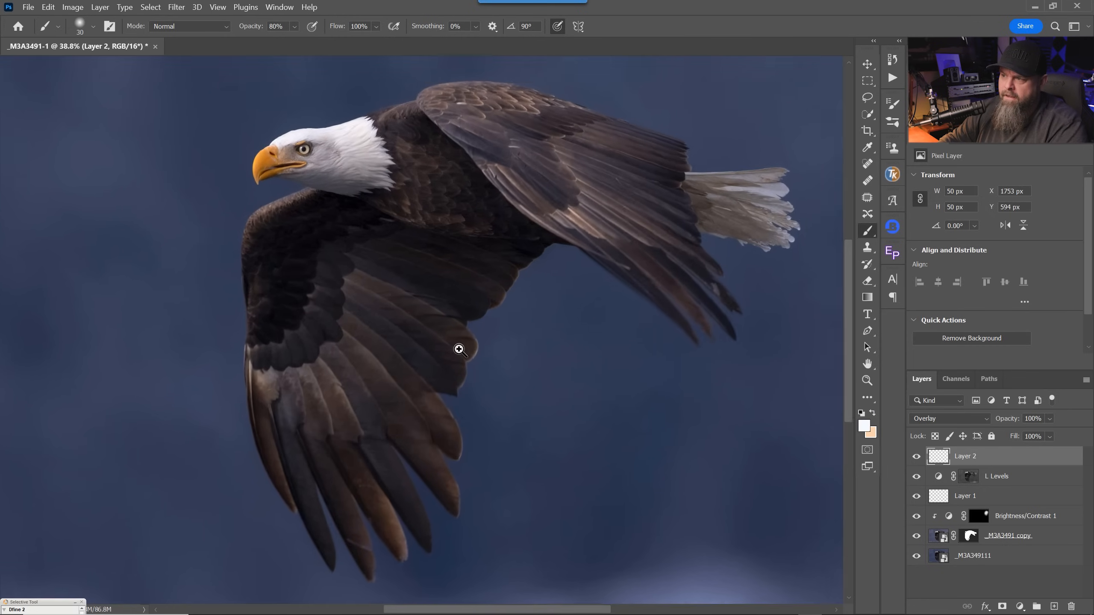
drag(459, 349, 468, 349)
drag(478, 259, 562, 412)
drag(523, 349, 553, 349)
click(916, 456)
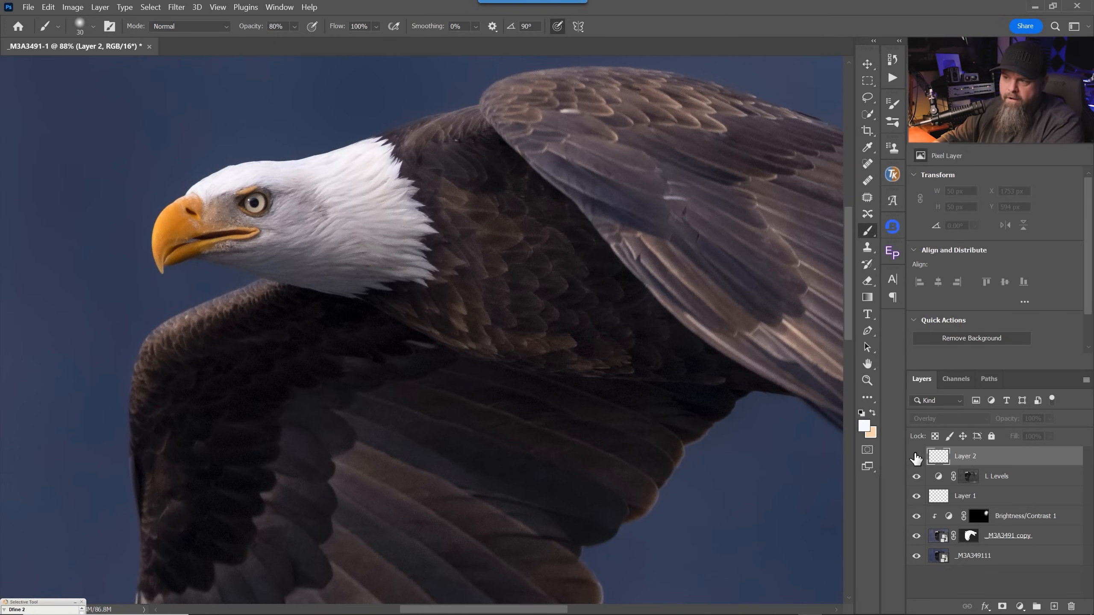
click(916, 457)
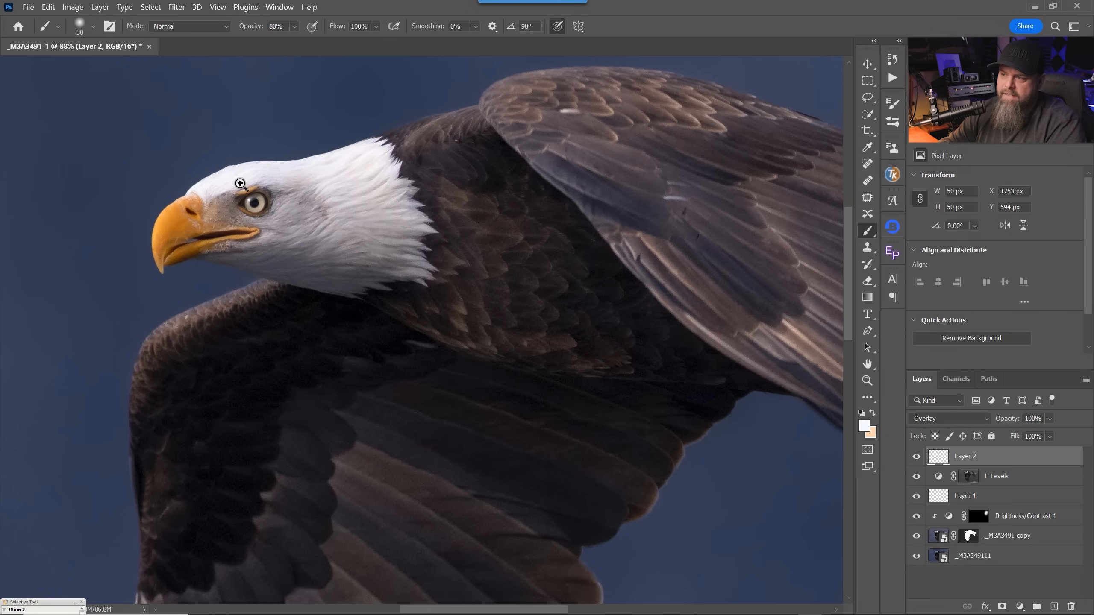
- Brighten the catchlight in the eagle's eye further on Layer 2 with brush size 10, and compare with the layer hidden
scroll(256, 203, up, 5)
key(bracketleft)
key(bracketleft)
key(bracketleft)
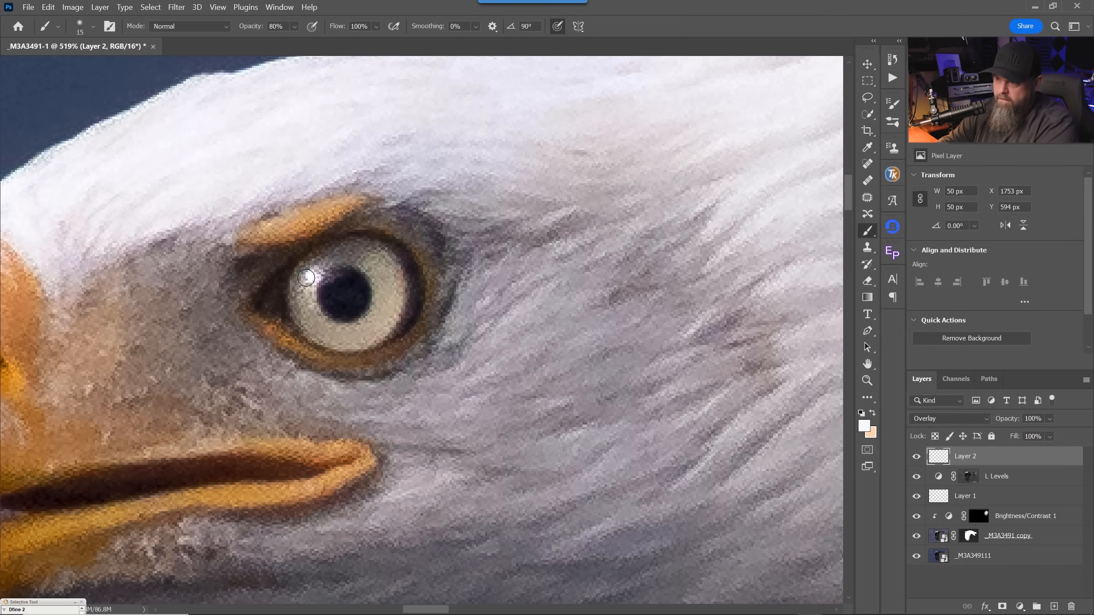
drag(313, 275, 314, 277)
scroll(310, 278, down, 3)
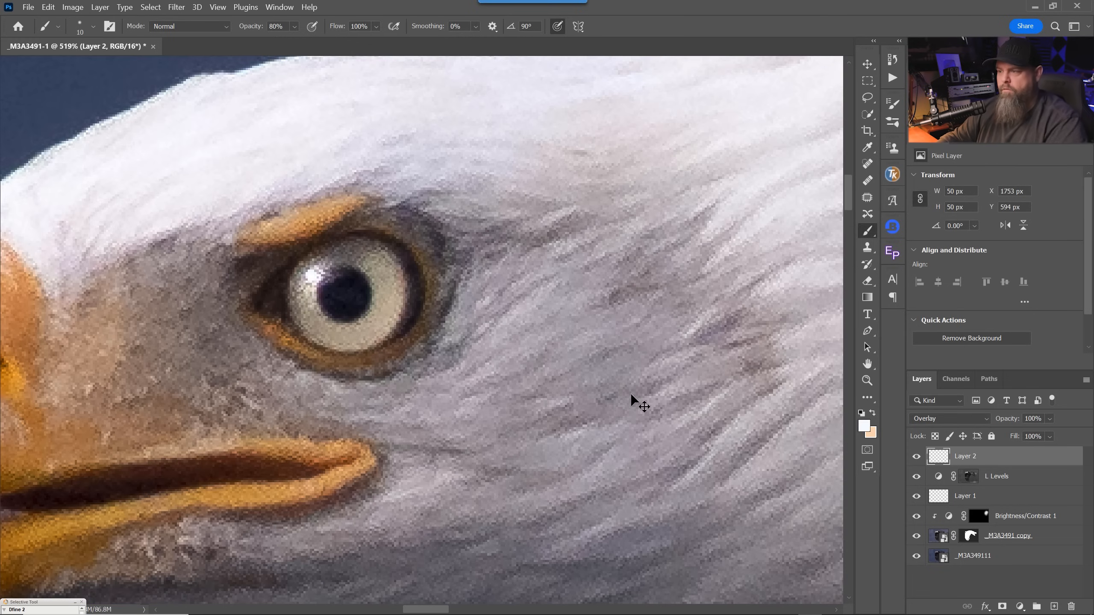
scroll(630, 398, down, 3)
scroll(679, 413, down, 3)
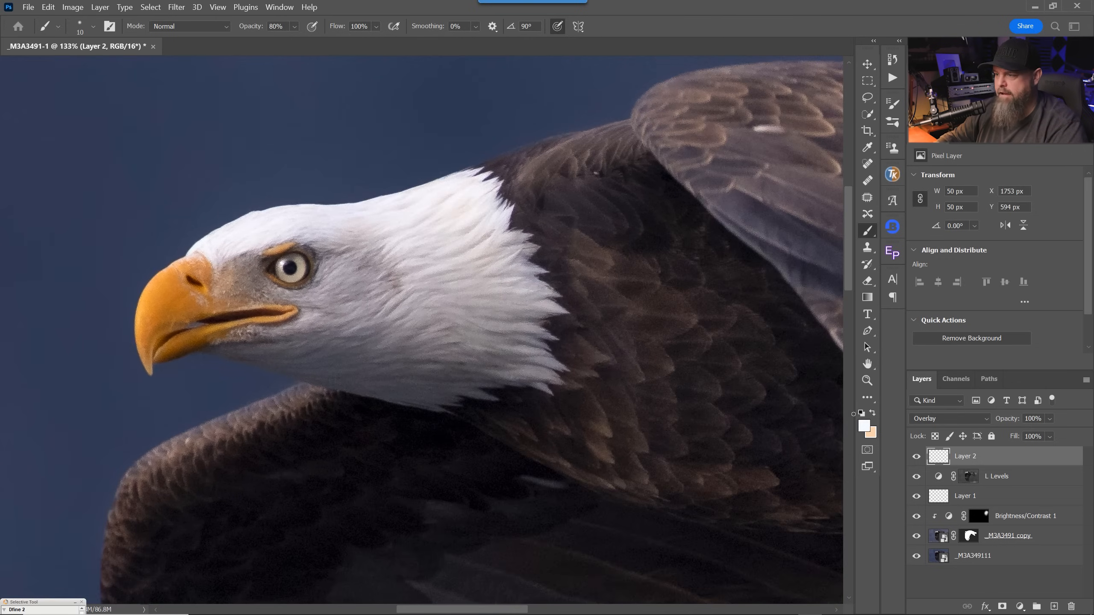
click(917, 456)
click(914, 458)
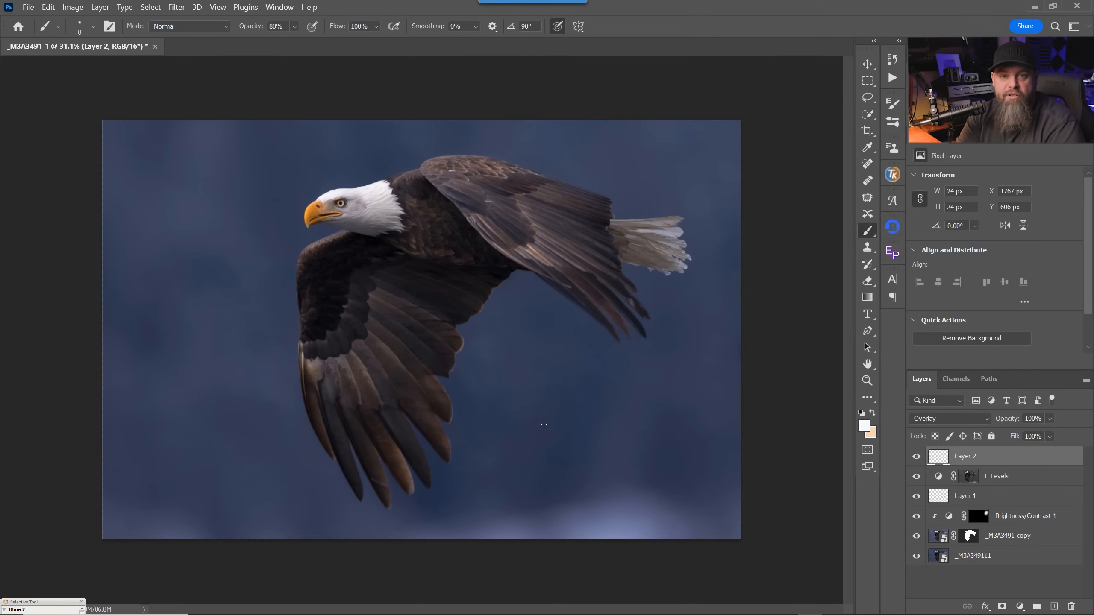
- Stamp all visible layers into a new top layer and apply a Gaussian Blur with a 47.0-pixel radius
key(ctrl+shift+alt+e)
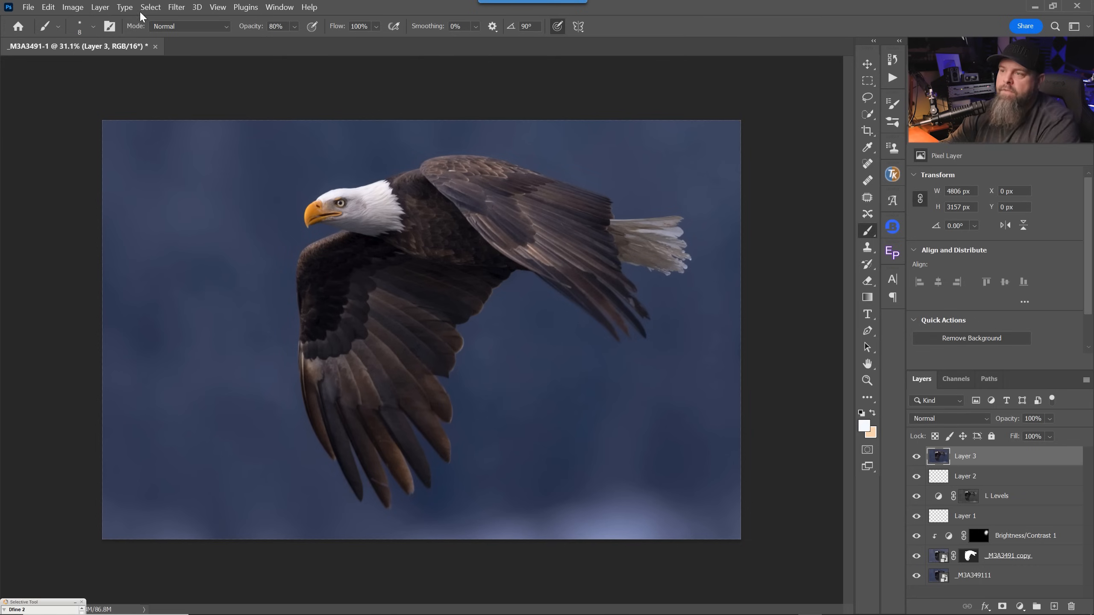
click(177, 6)
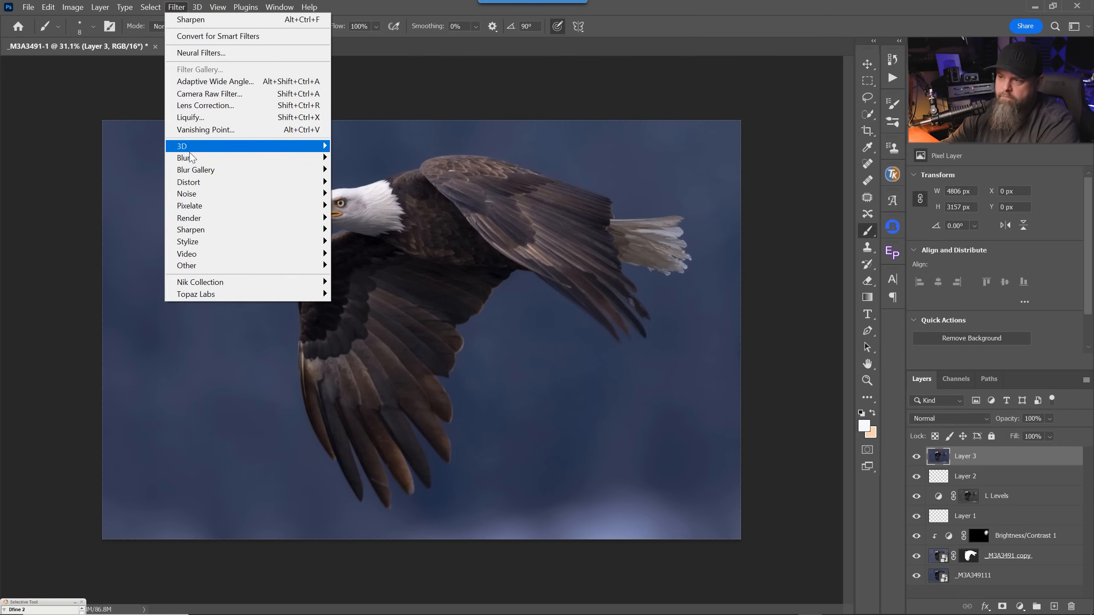
mouse_move(190, 158)
click(358, 206)
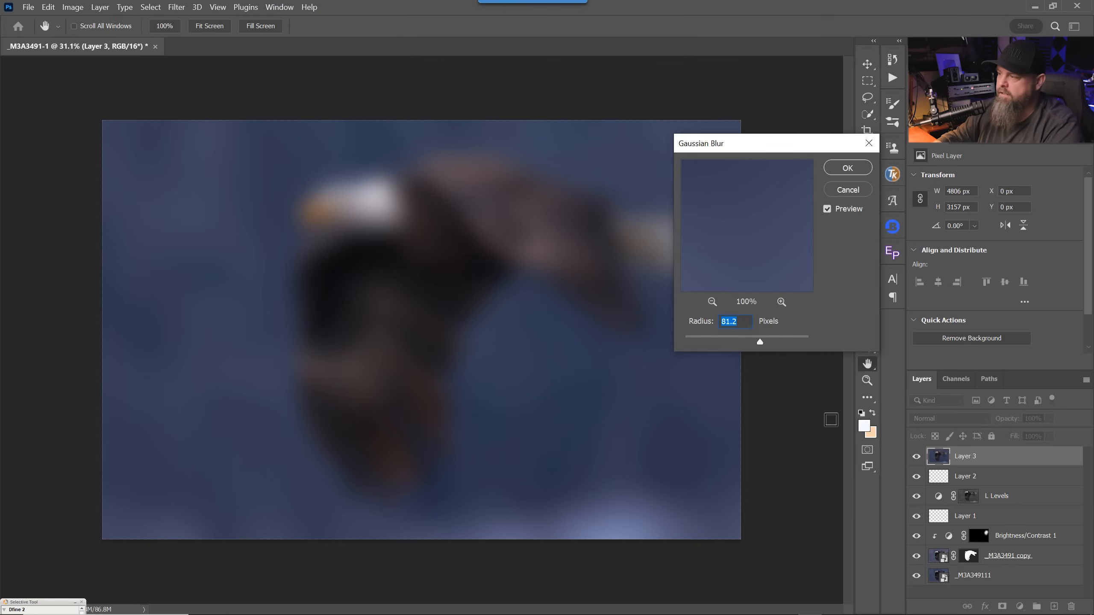
drag(760, 342, 752, 342)
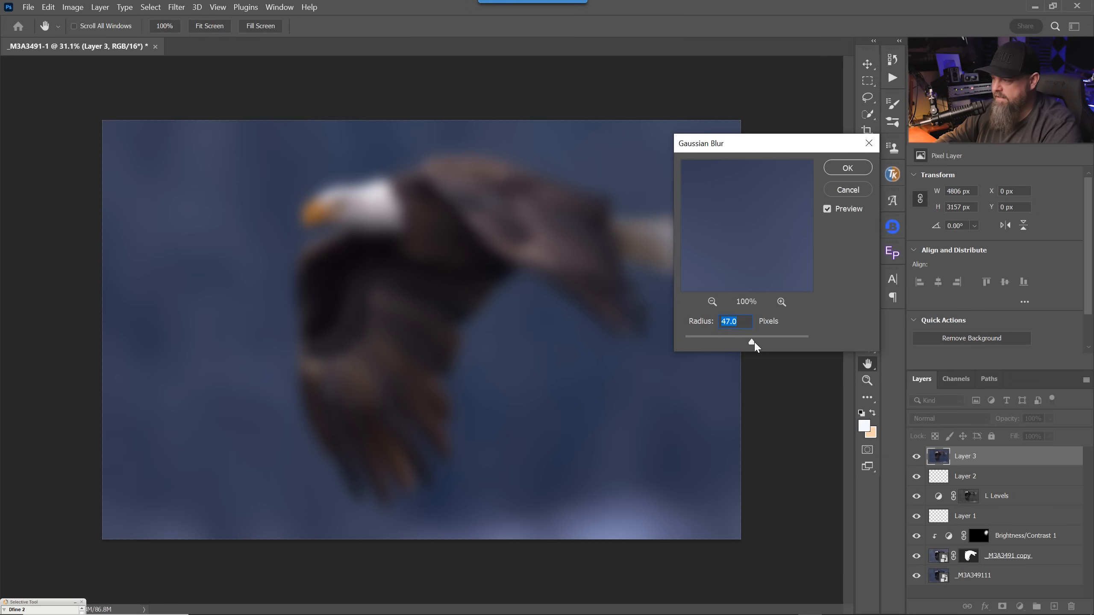
click(847, 168)
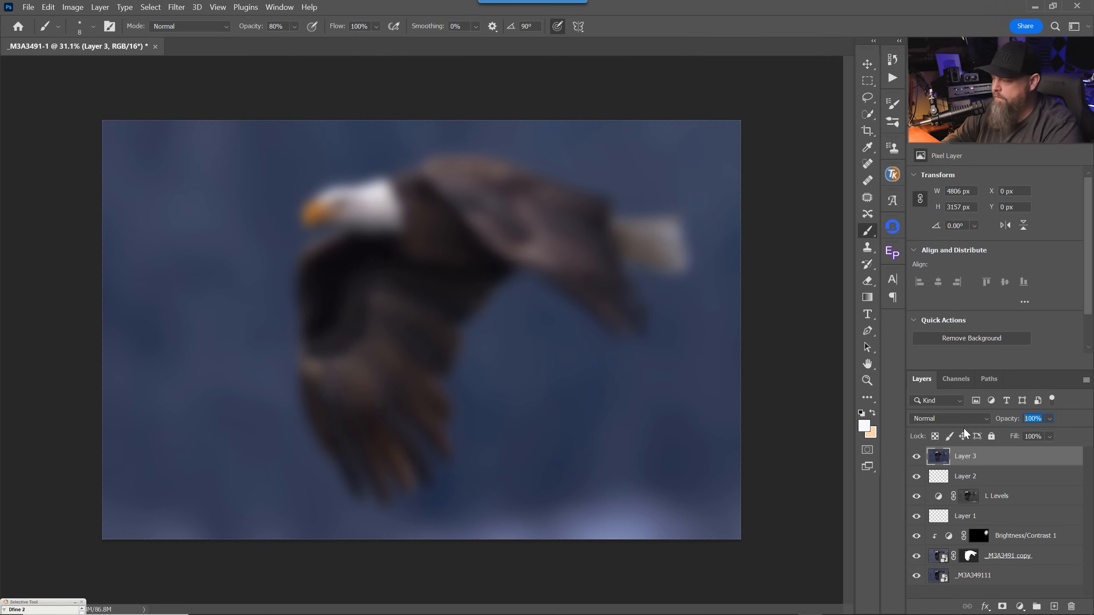
- Set Layer 3 to 25% opacity and mask it with the TK Lights 1 luminosity mask based on RGB
drag(1006, 424, 954, 420)
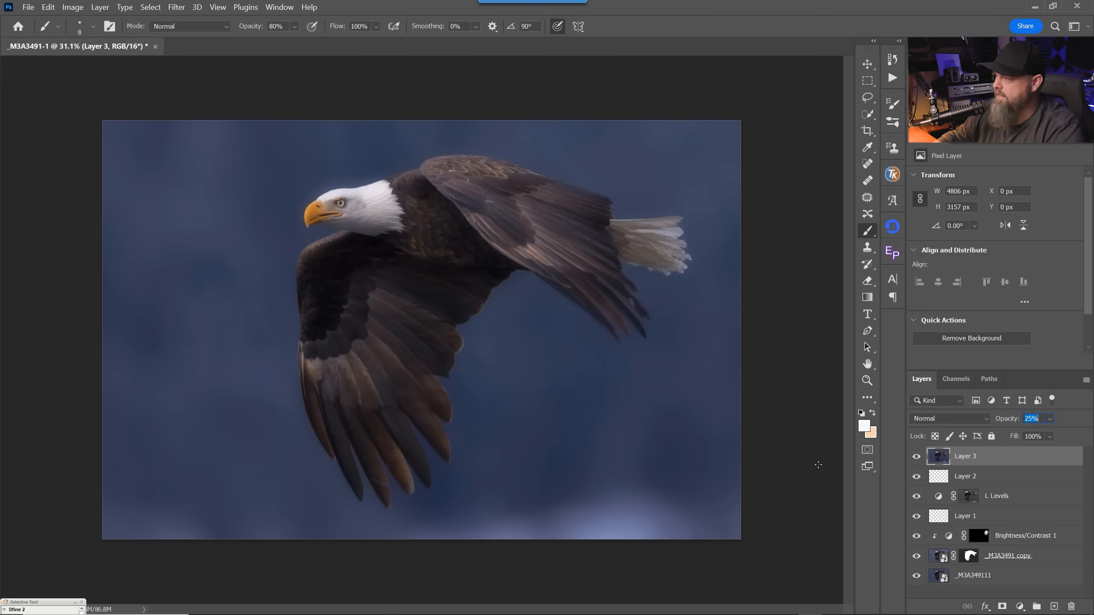
click(1007, 137)
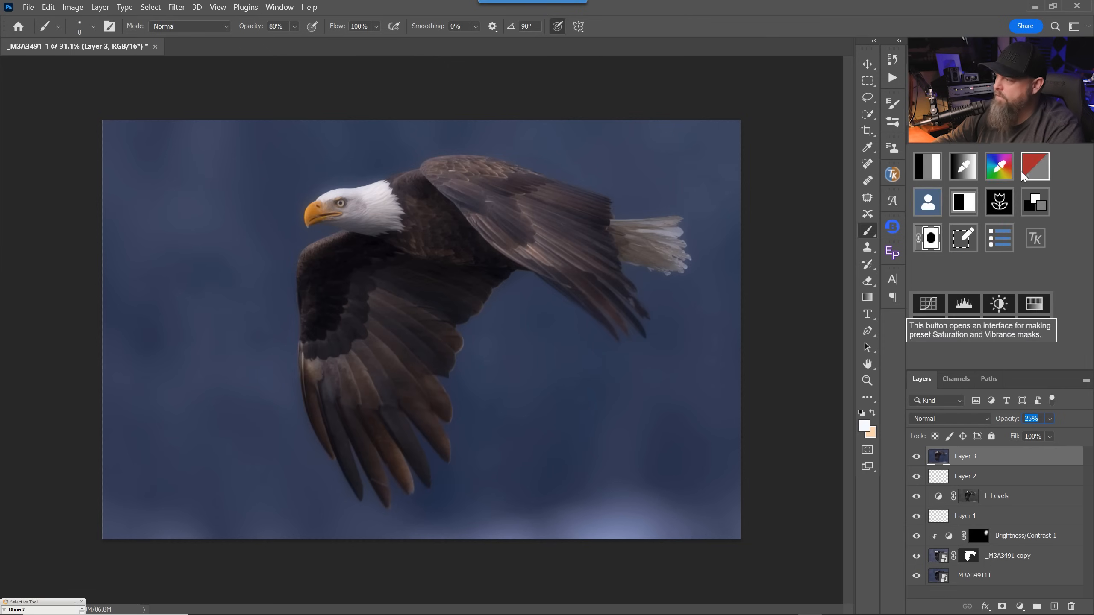
click(929, 171)
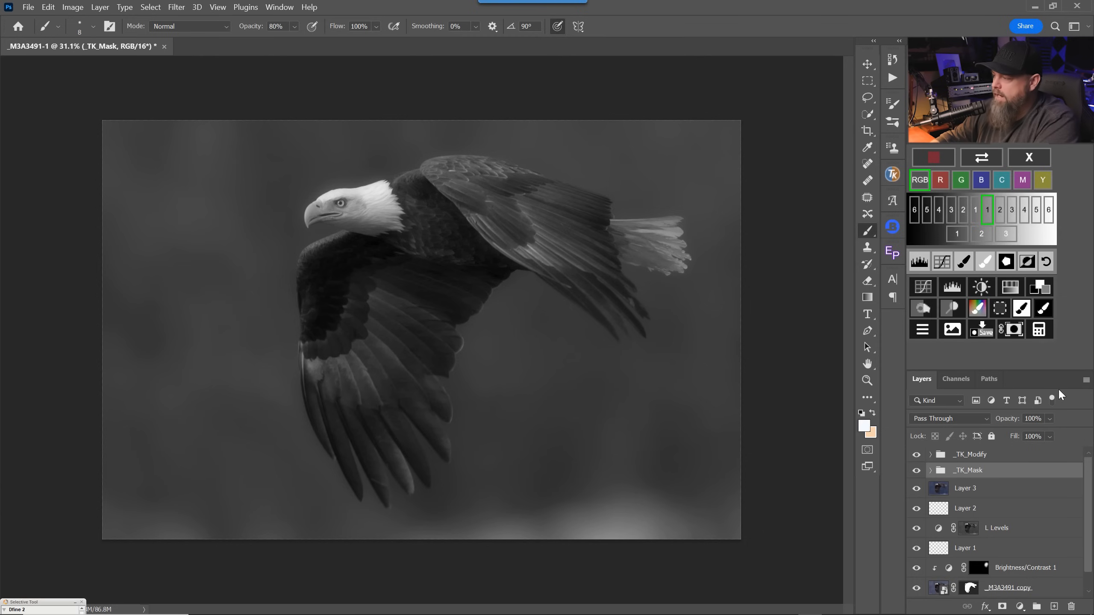
click(1011, 329)
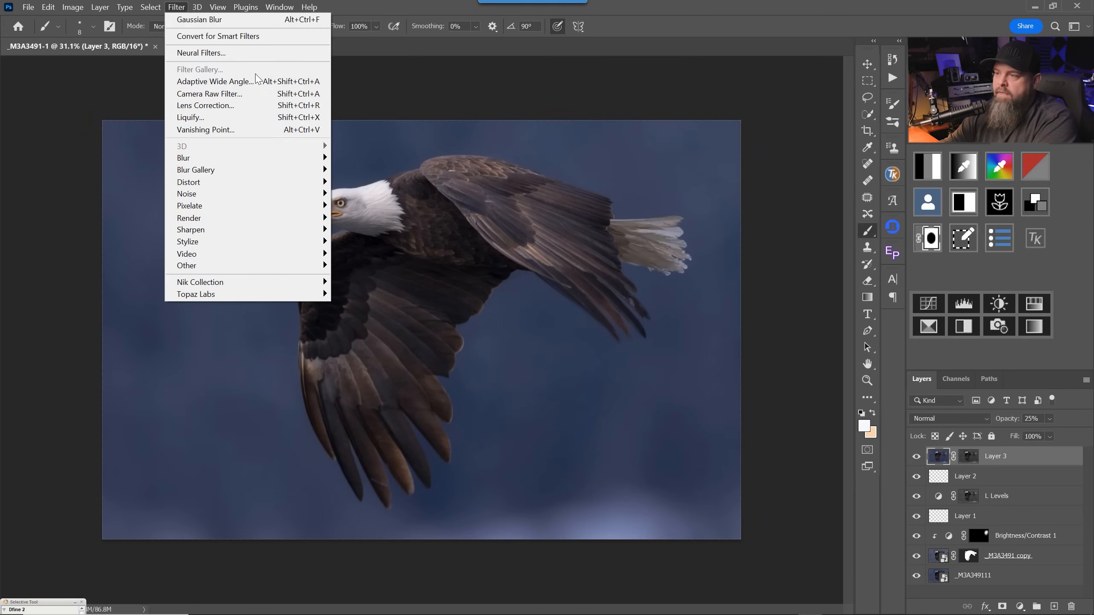
- Start the Camera Raw Filter on Layer 3's blurred image with Contrast +64, Exposure +0.50 and Temperature +17
click(176, 7)
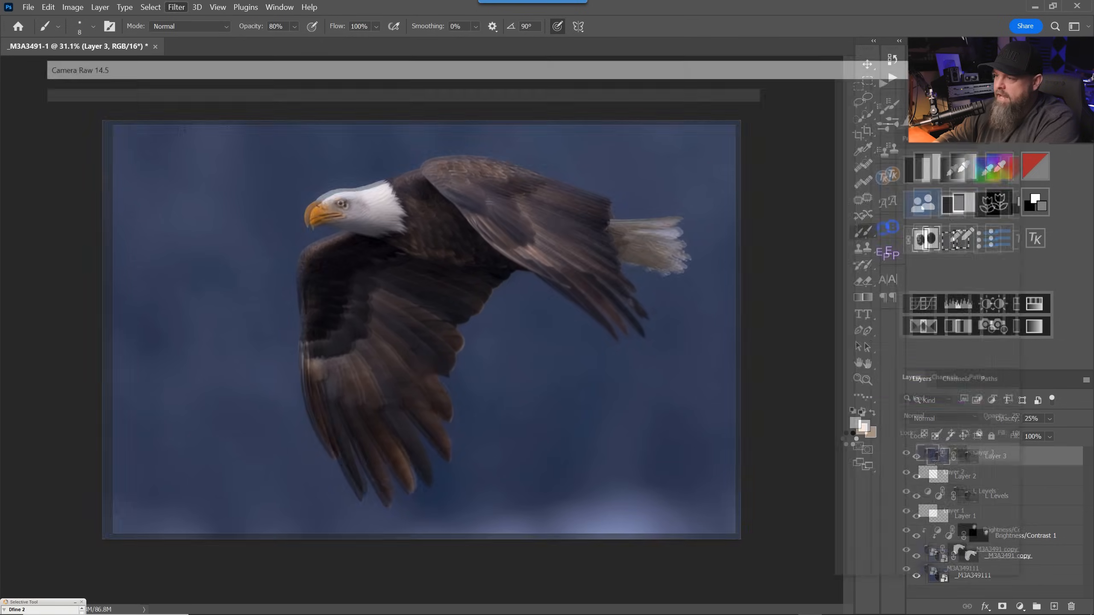
key(ctrl+shift+a)
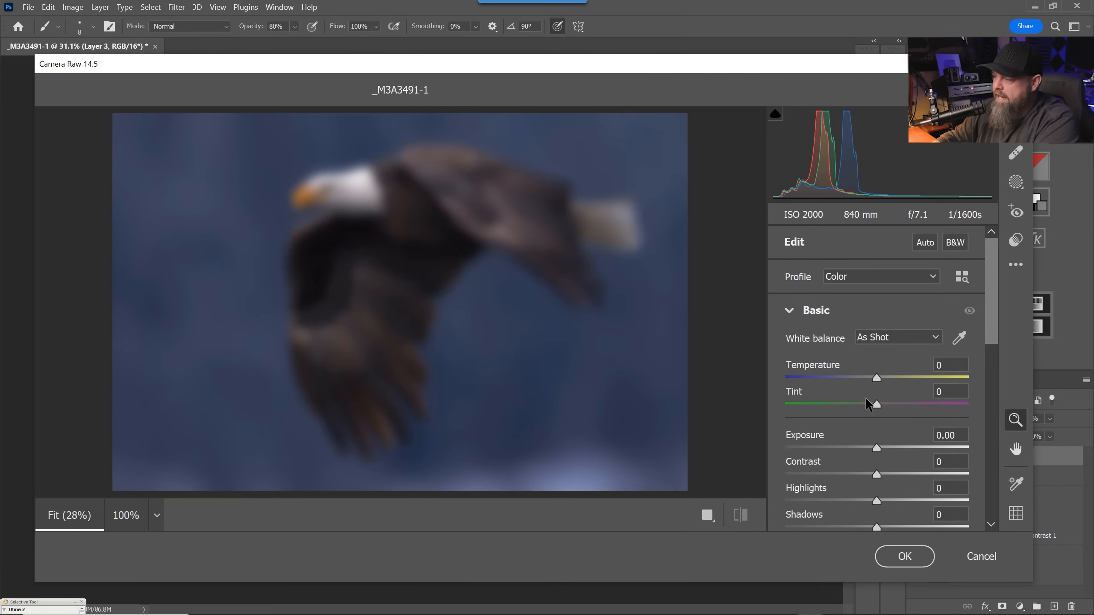
drag(875, 471, 935, 471)
drag(876, 447, 885, 447)
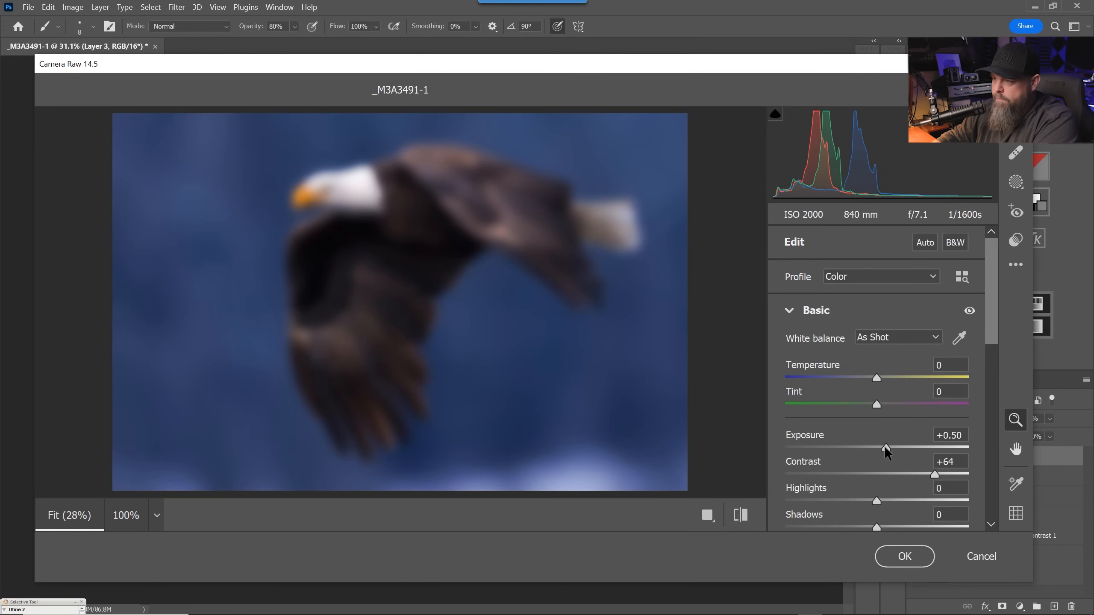
drag(878, 374, 894, 372)
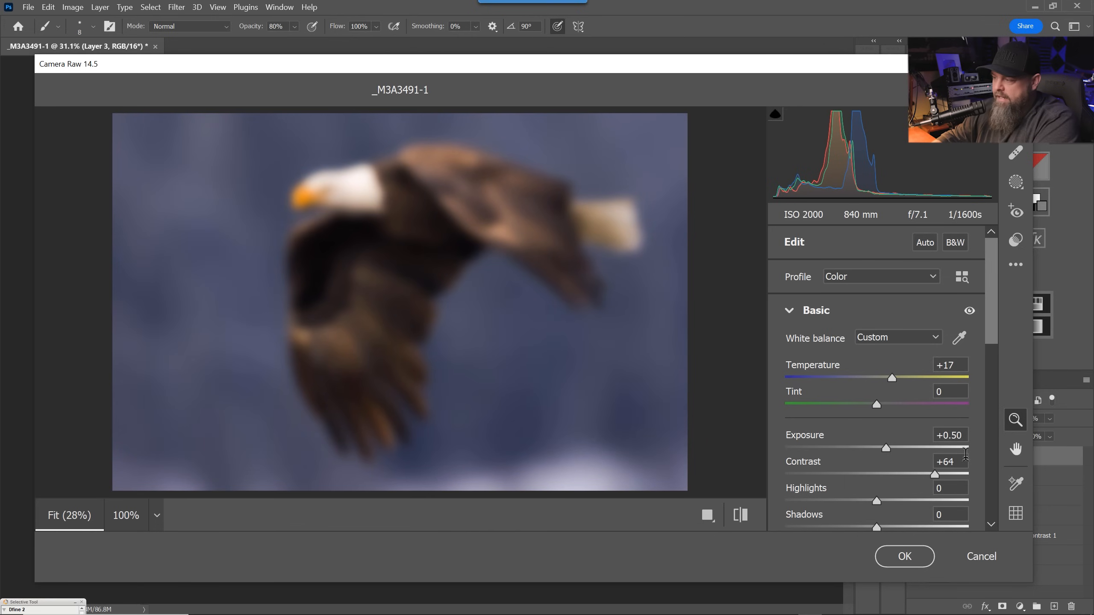
- Set Shadows to -29, Blacks to -36 and Exposure to +0.55, and apply the Camera Raw Filter
scroll(990, 345, down, 2)
drag(877, 438, 850, 438)
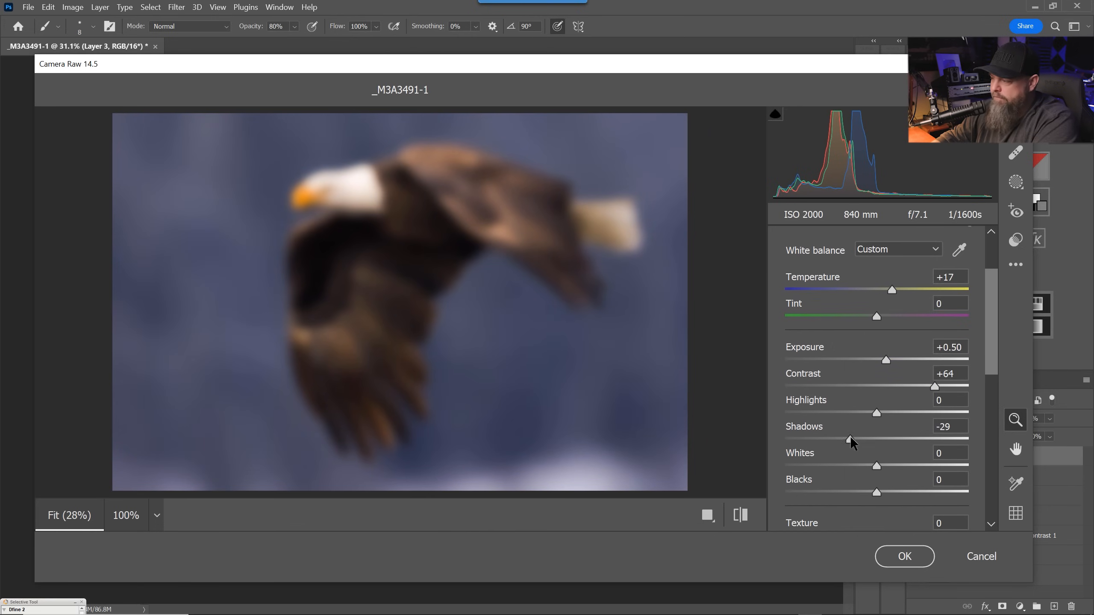
drag(876, 492, 843, 492)
drag(885, 359, 886, 359)
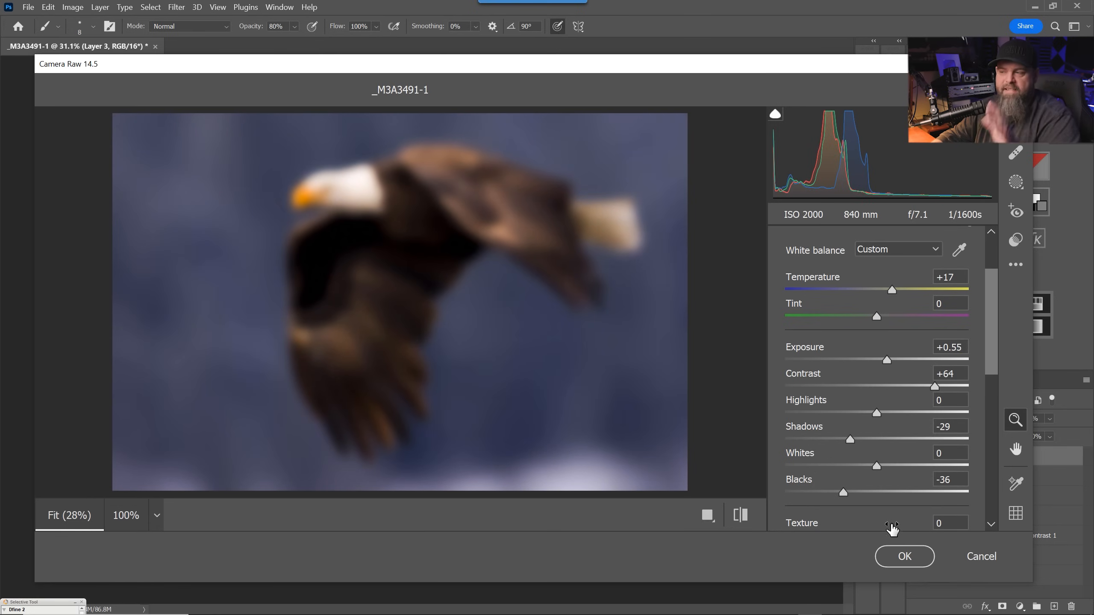
click(896, 553)
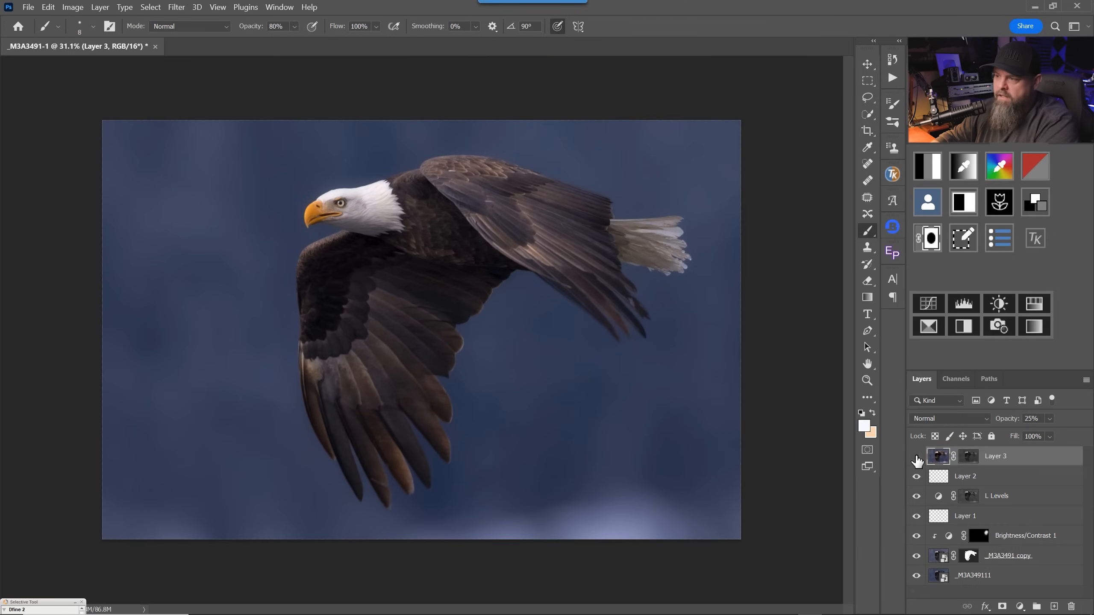
- Compare the photo with and without the masked glow on Layer 3, in full view and up close on the eagle
click(916, 457)
click(916, 457)
click(916, 457)
click(916, 456)
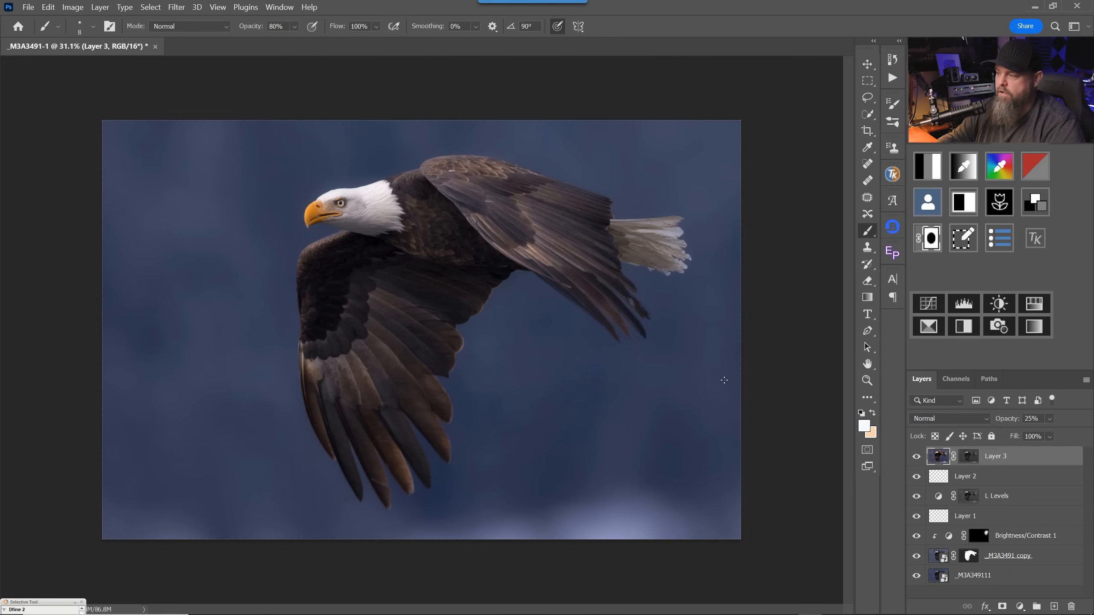
click(915, 459)
click(916, 456)
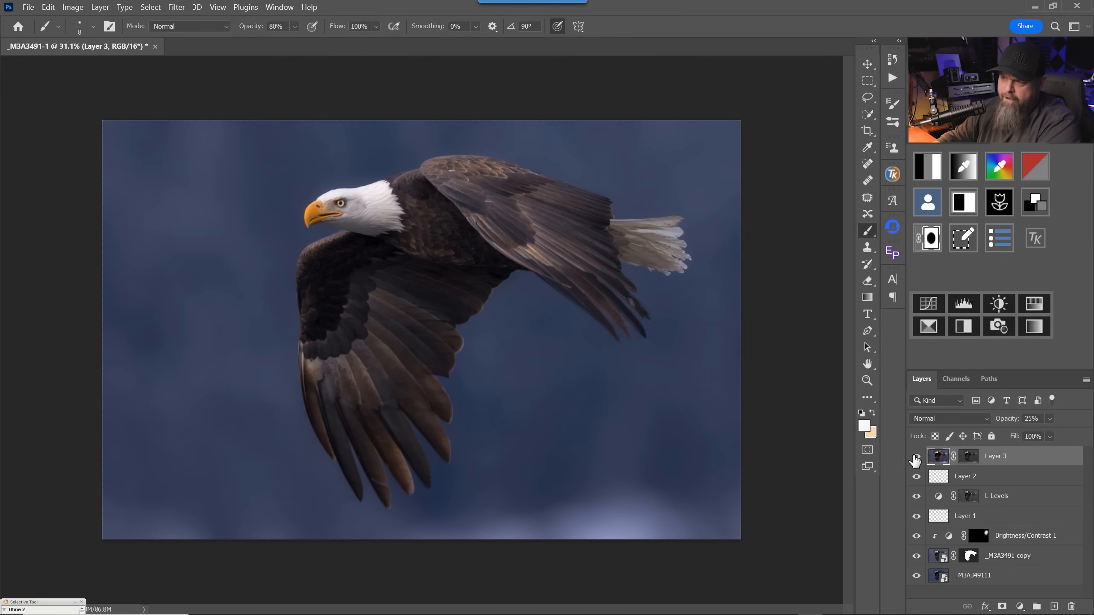
scroll(365, 213, up, 3)
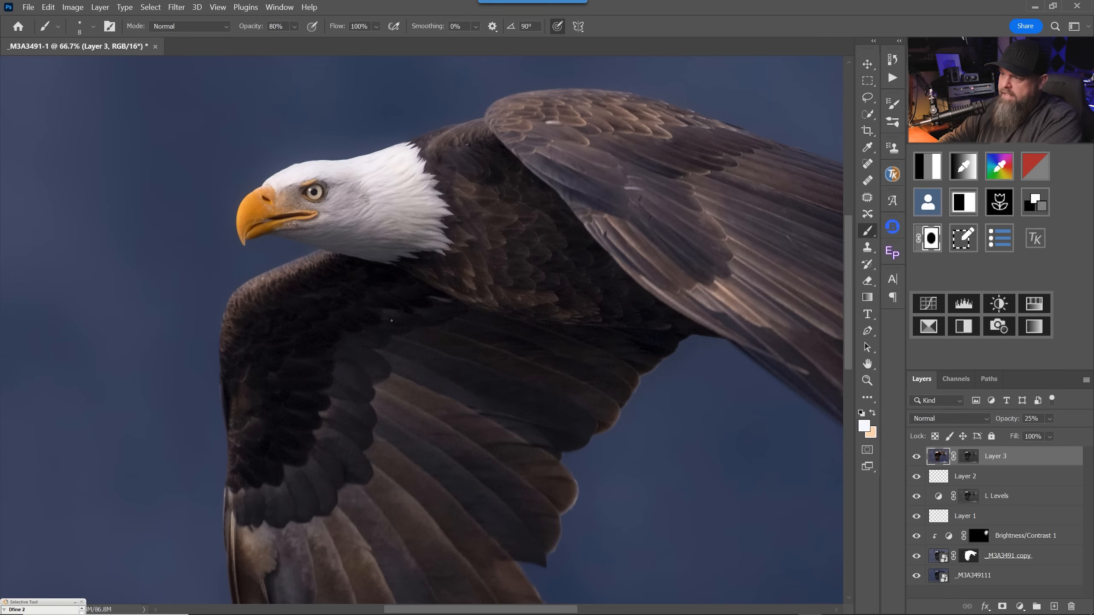
click(919, 457)
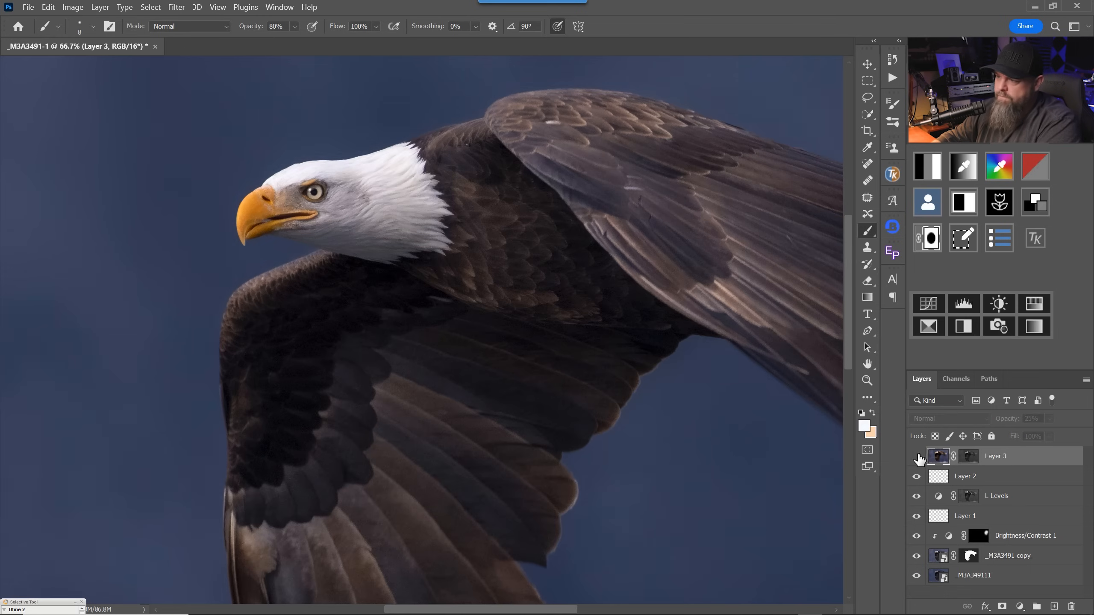
click(919, 457)
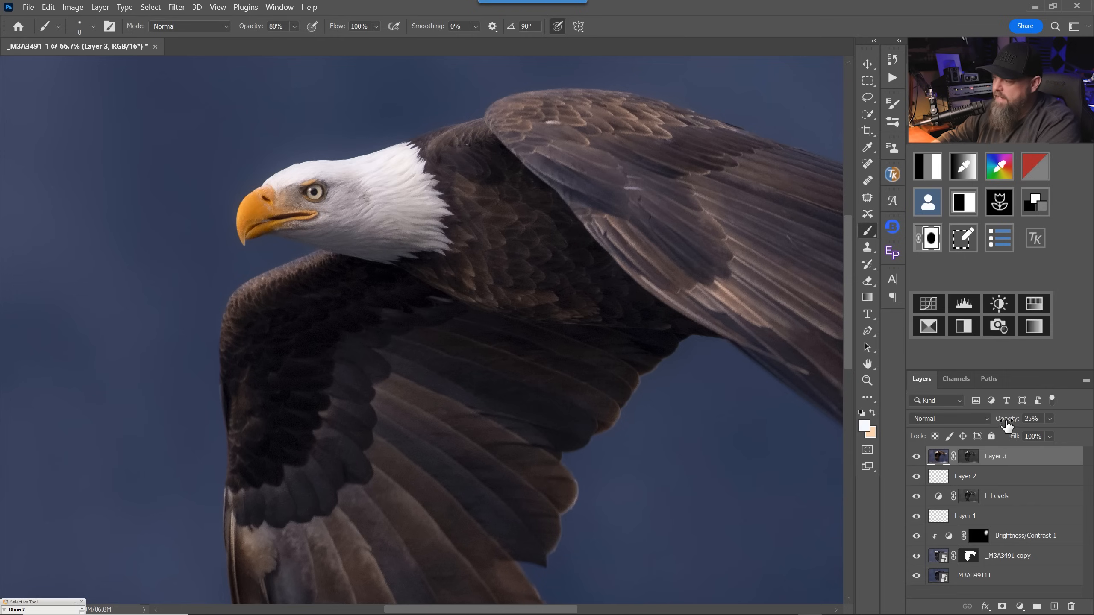
- Reduce Layer 3's opacity to 20% and check the glow across the whole photo
drag(1007, 424, 1003, 423)
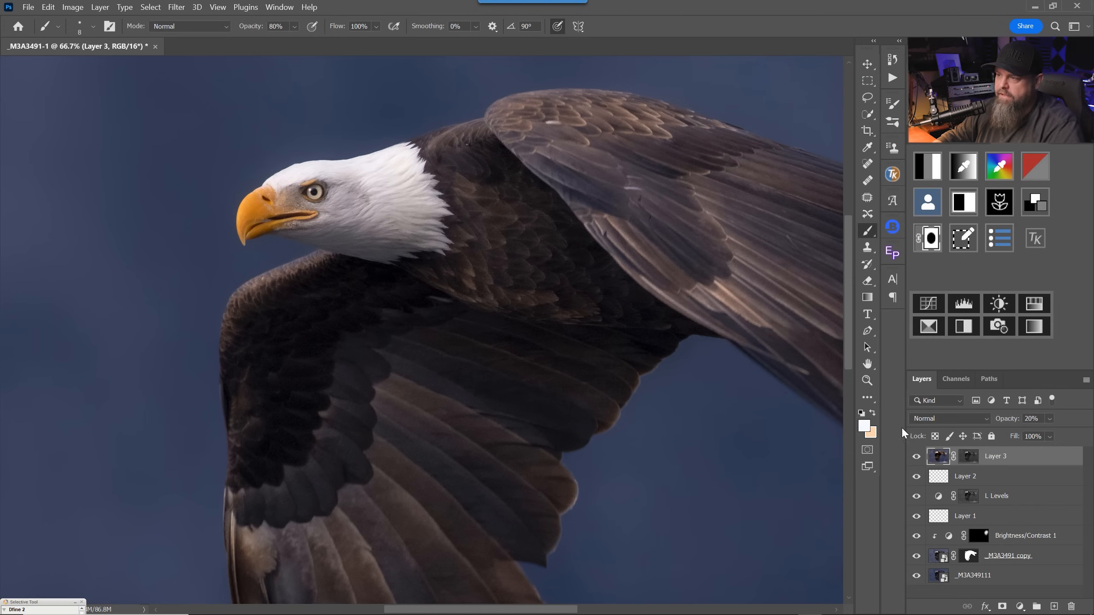
click(670, 351)
scroll(670, 354, down, 10)
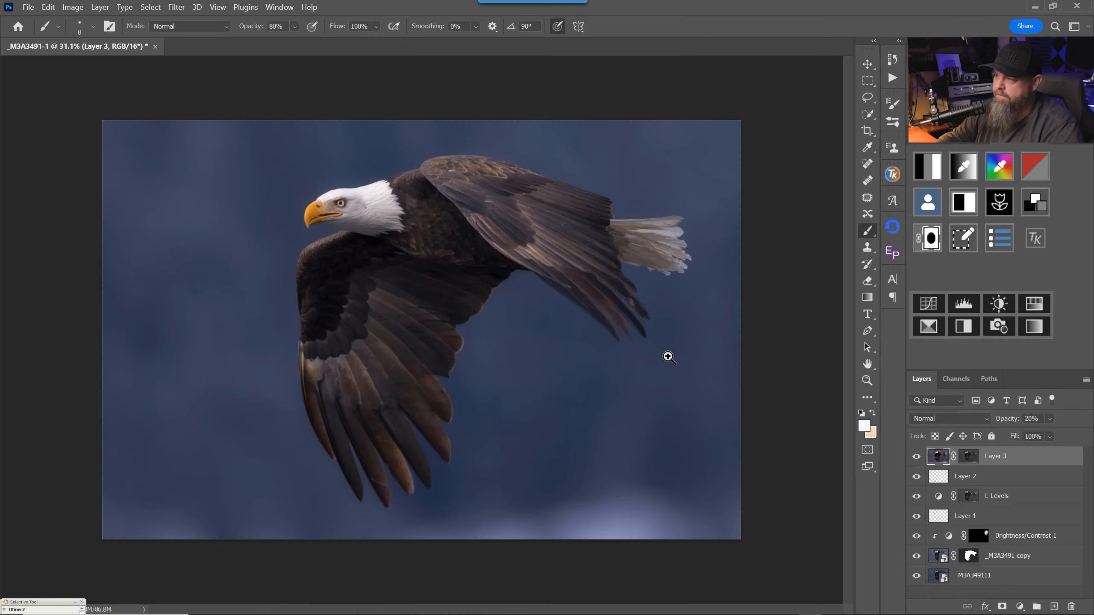
scroll(546, 379, up, 2)
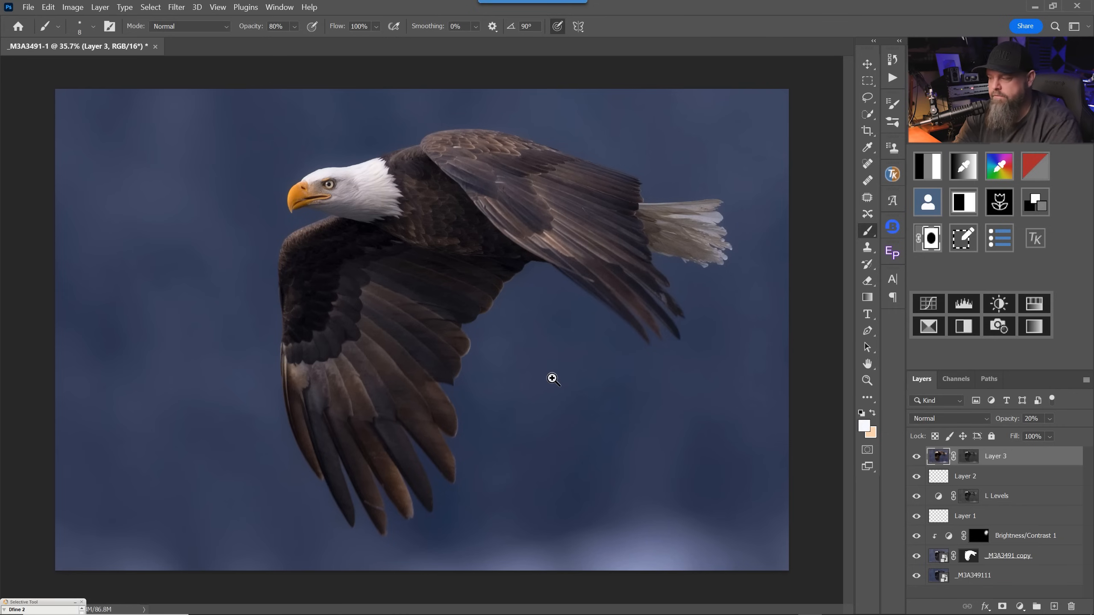
- Stamp all visible layers into a new top layer and bring up the Topaz Labs filters for it
click(176, 7)
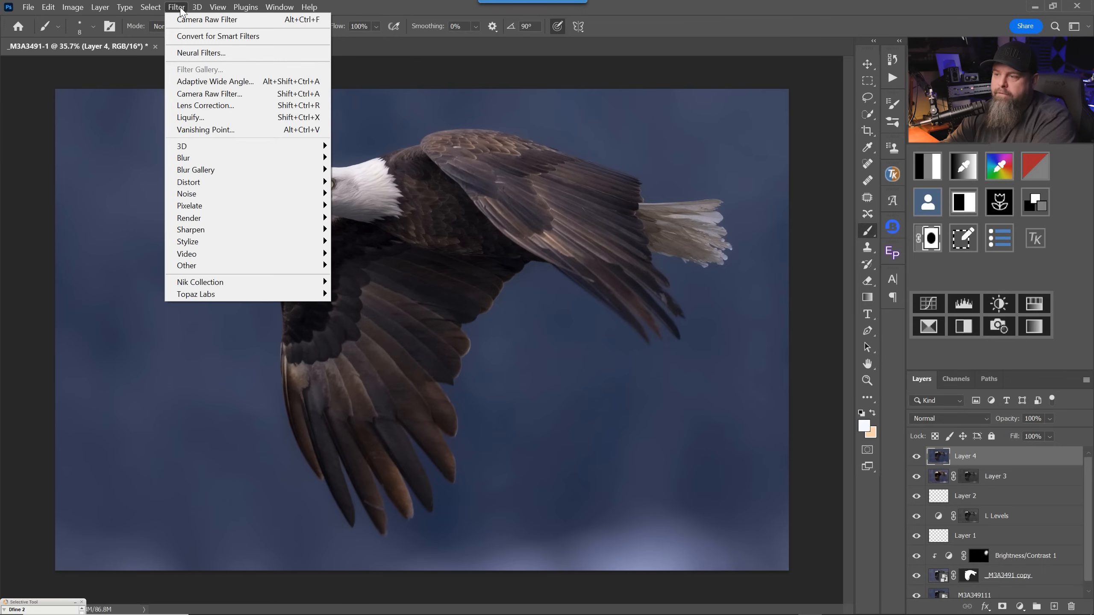
mouse_move(228, 296)
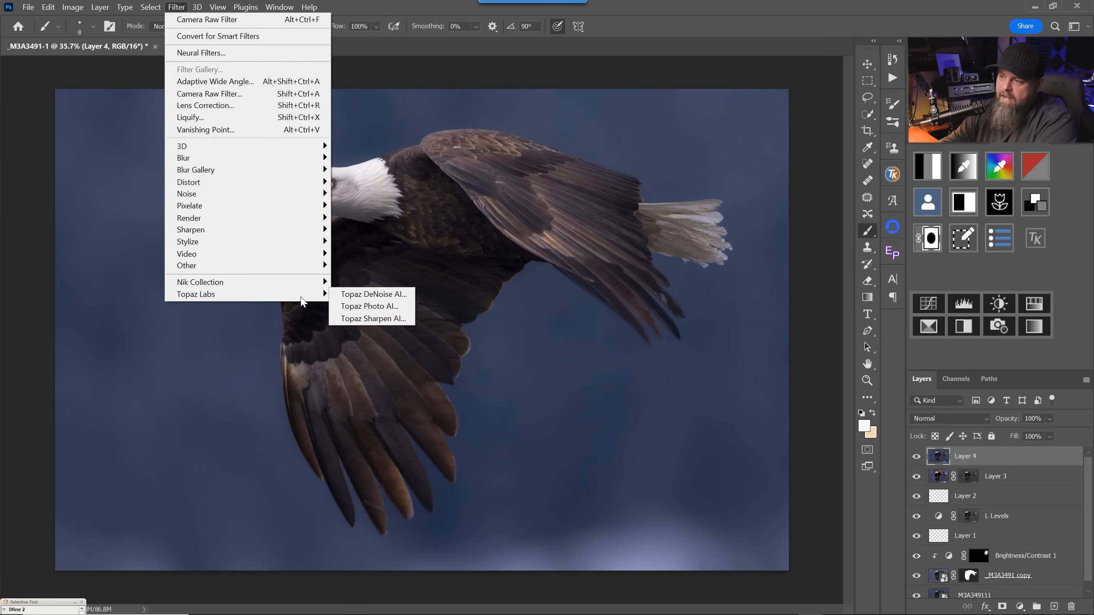